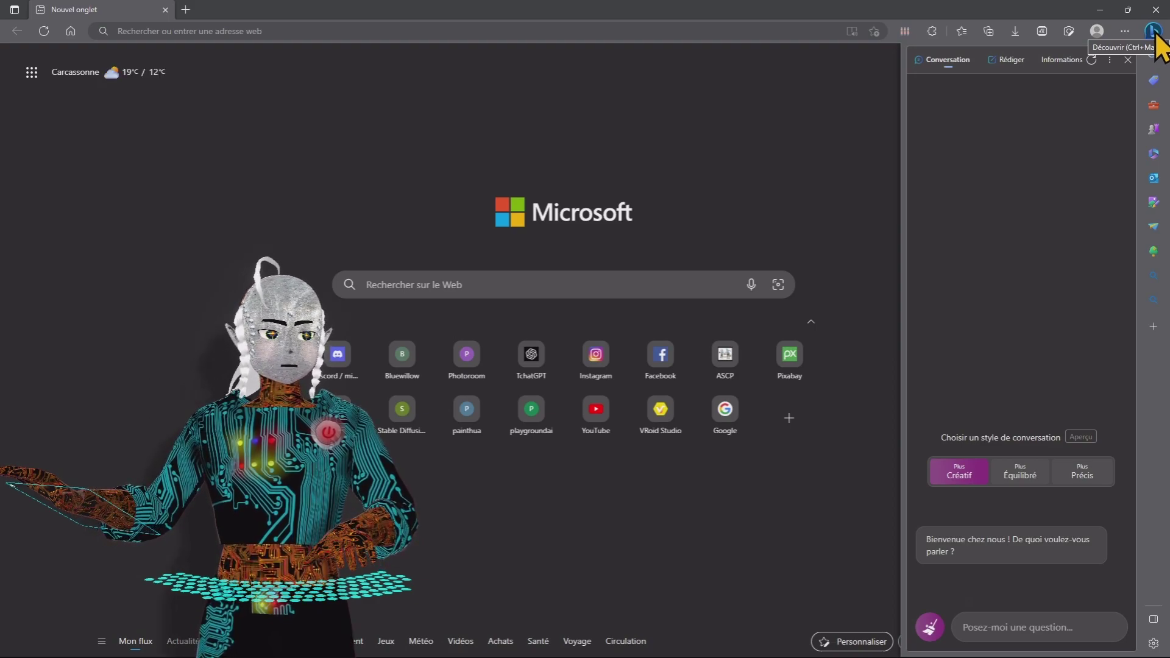
Step: Widen the chat pane to over half the window and begin the question "peux tu raconter une histoire pour mon garçon de 6 ans"
{"action": "left_click_drag", "start_coordinate": [904, 283], "coordinate": [462, 275]}
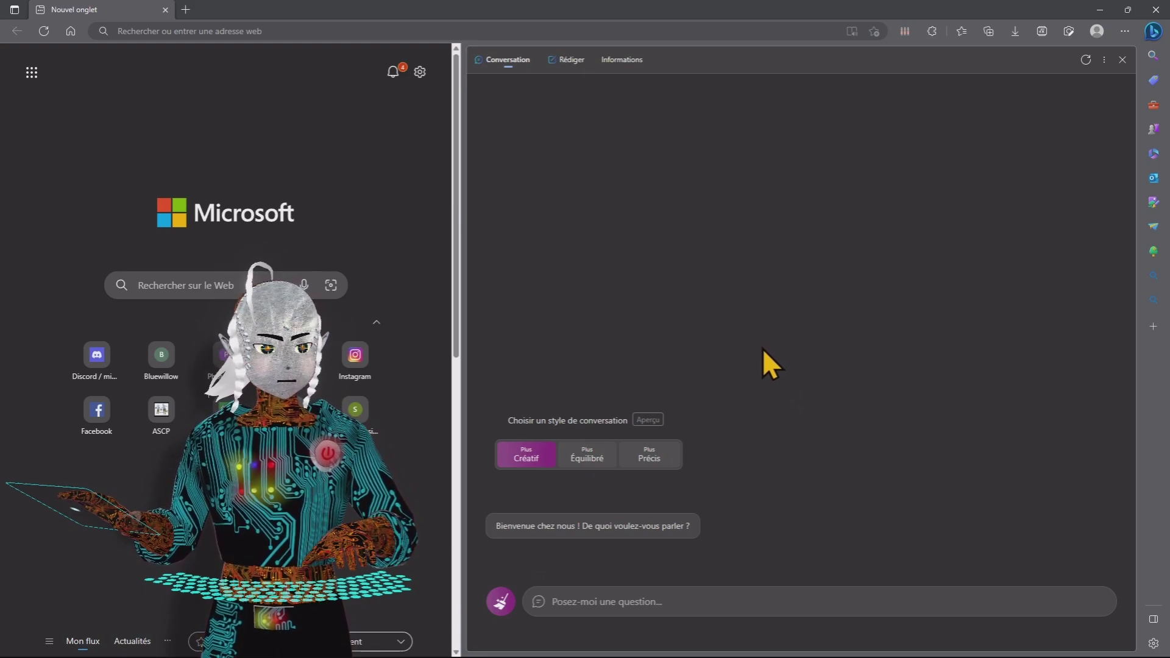
{"action": "left_click", "coordinate": [625, 602]}
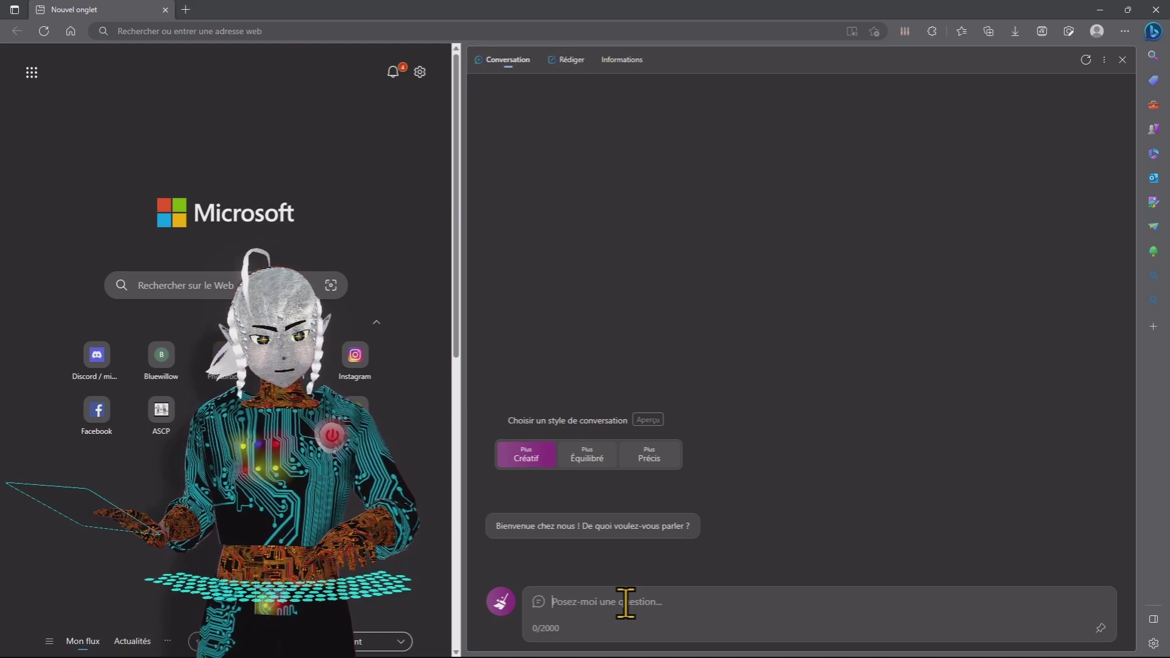
{"action": "type", "text": "peux tu ra"}
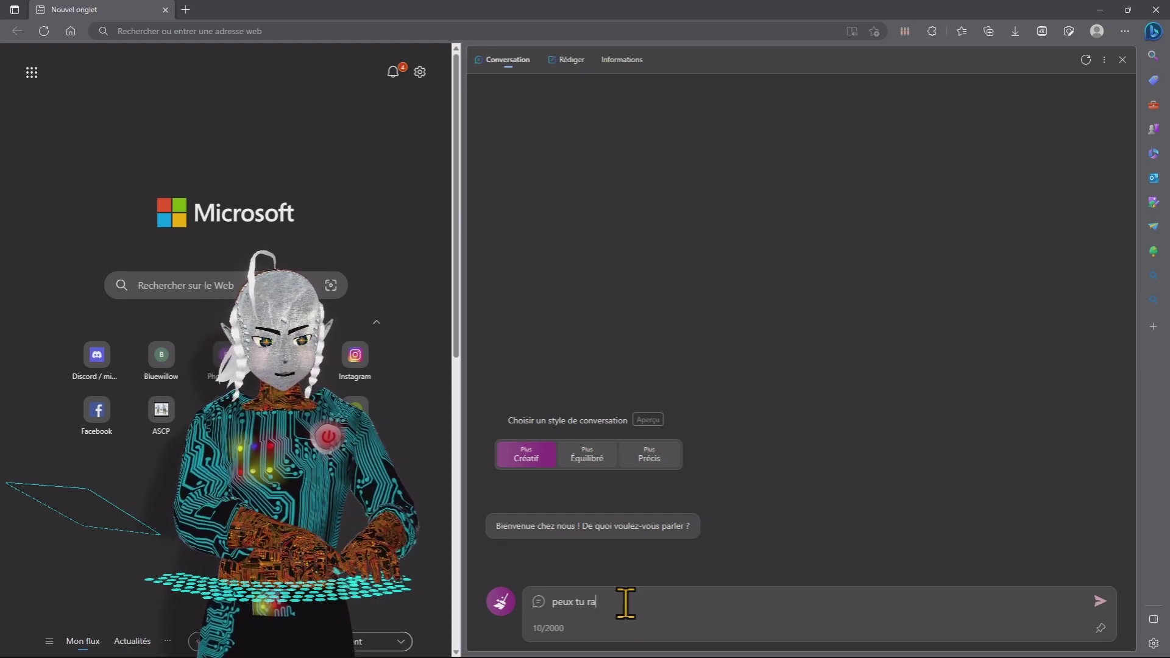
{"action": "type", "text": "conter une "}
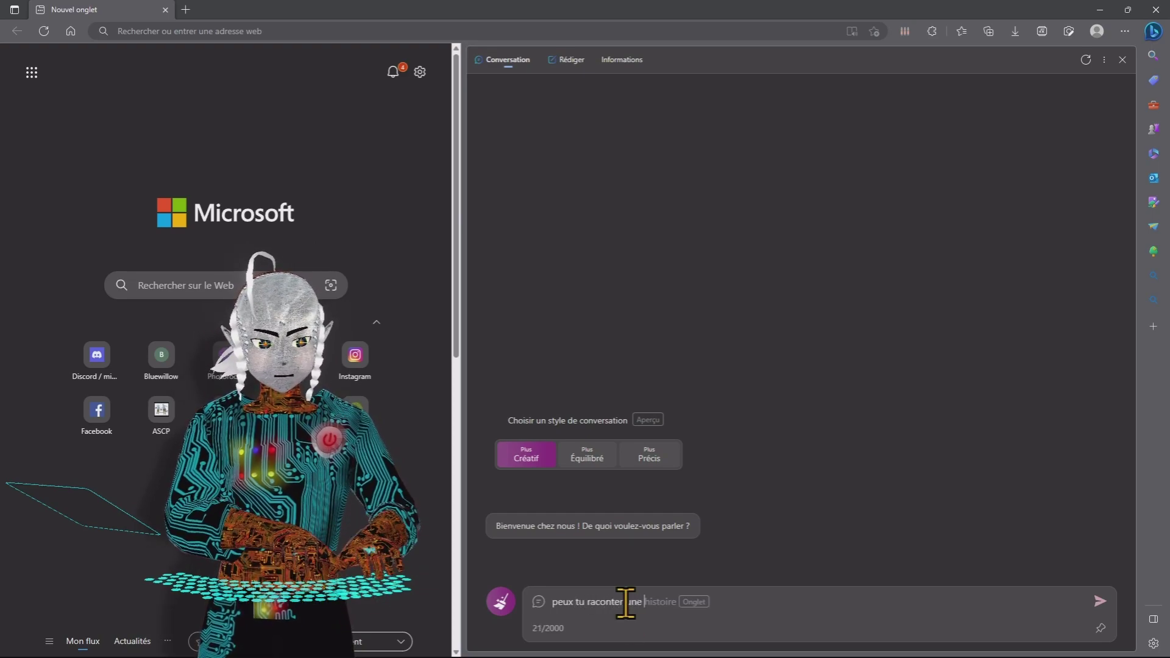
{"action": "type", "text": "histoire"}
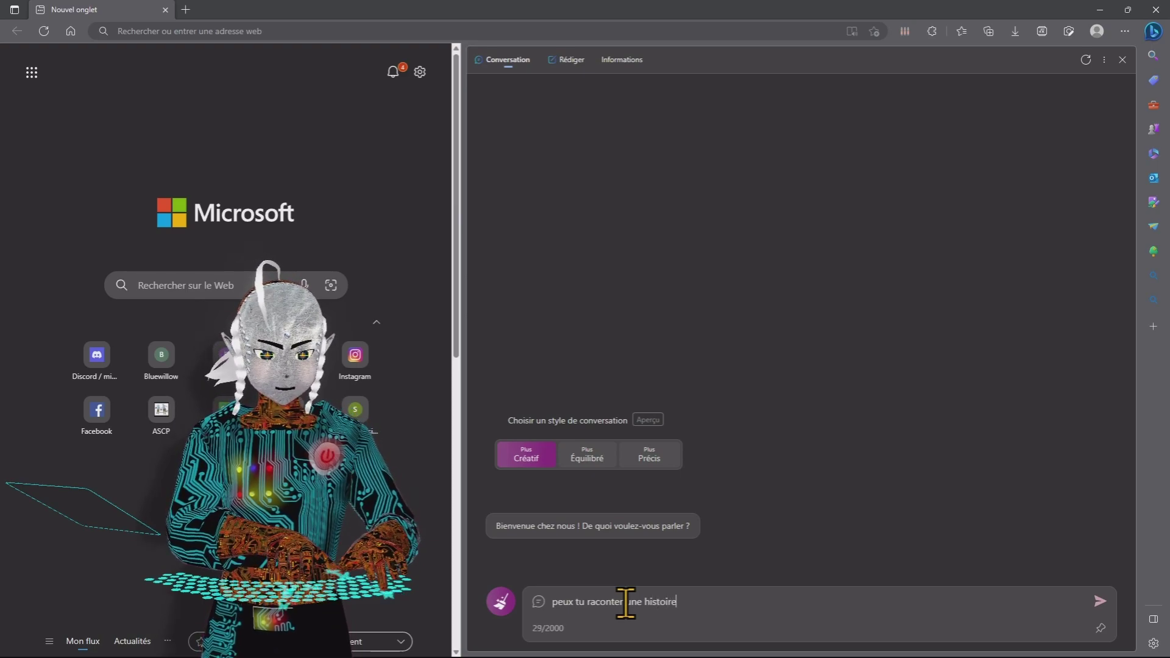
{"action": "type", "text": " pour mon "}
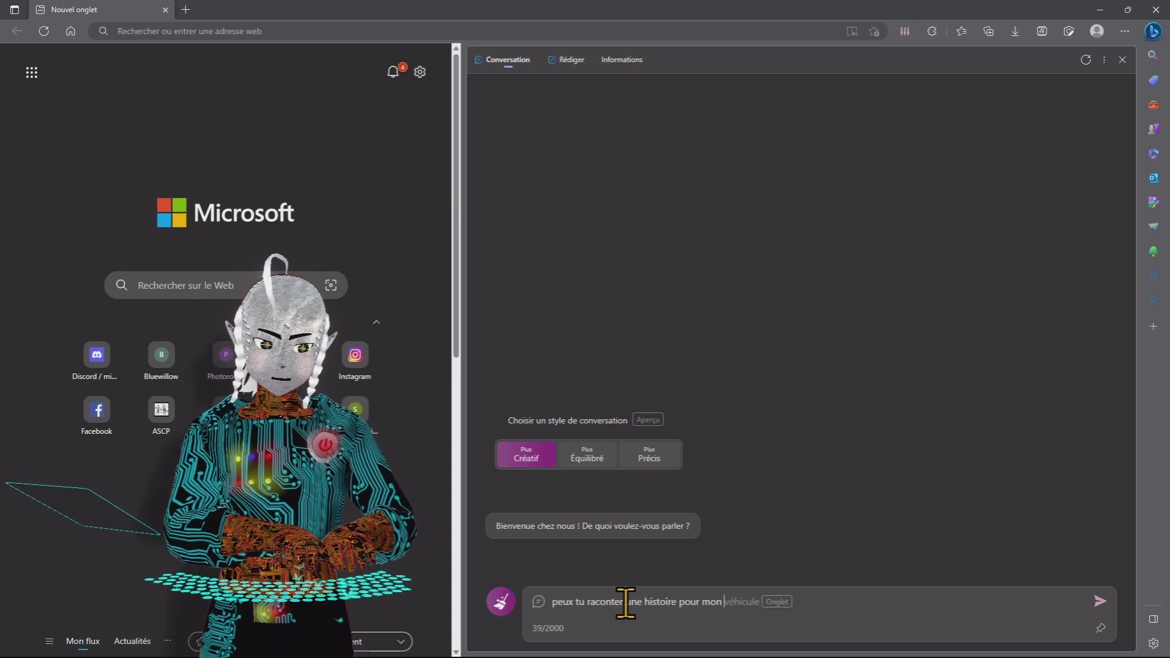
{"action": "type", "text": "garçon"}
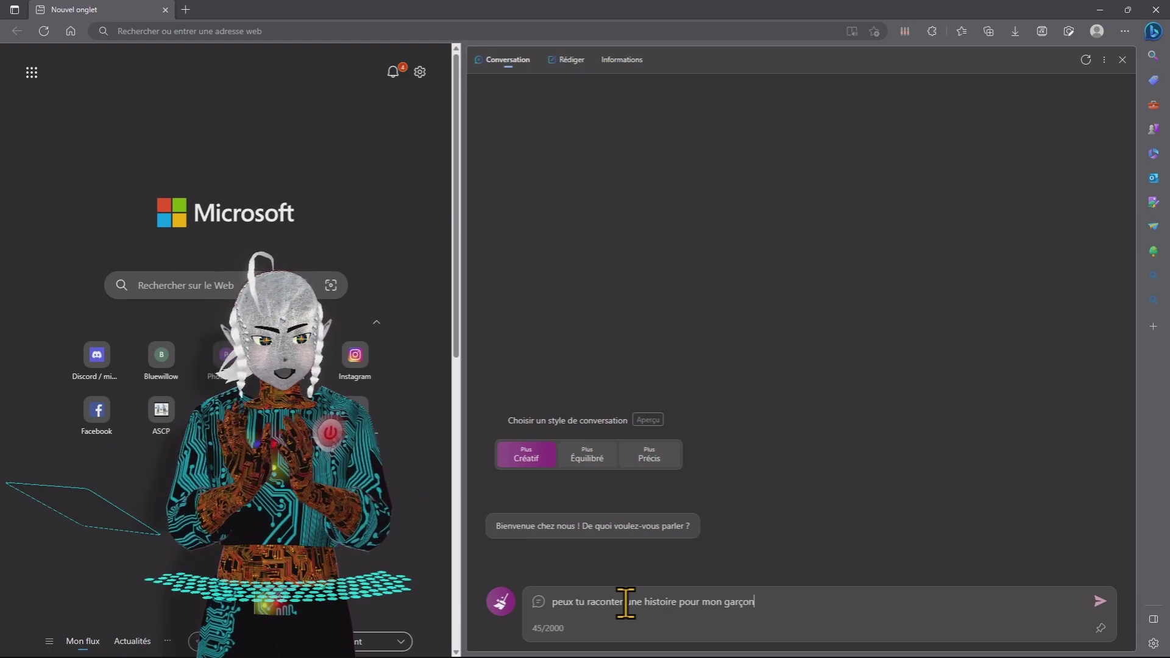
{"action": "type", "text": " de 6"}
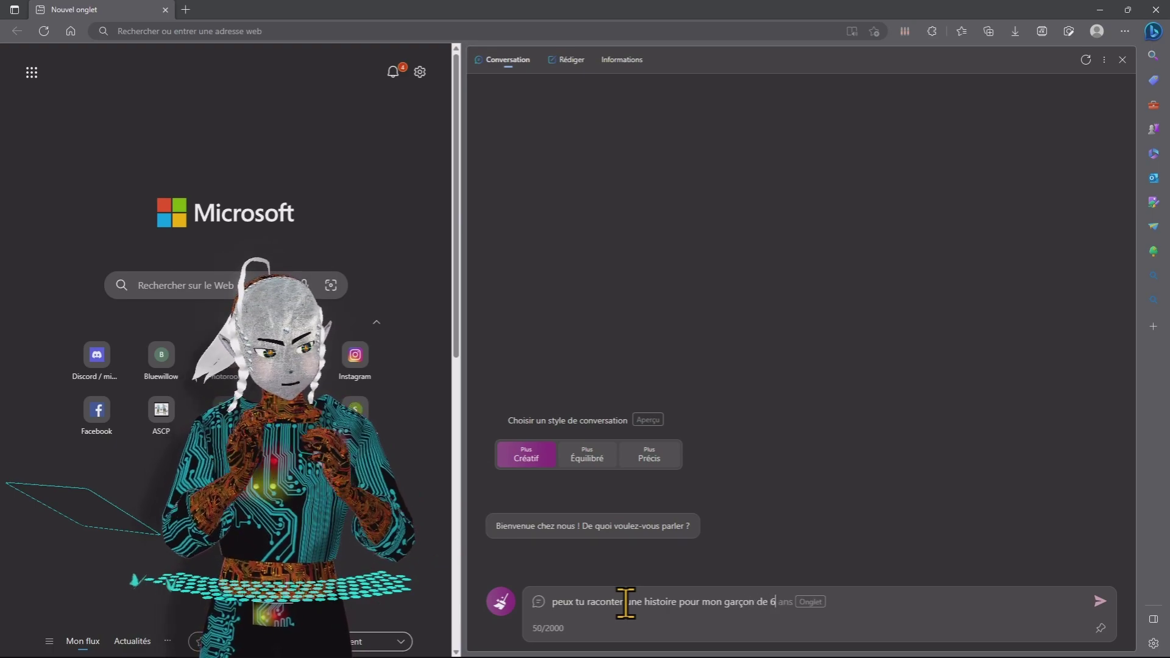
{"action": "type", "text": " ans"}
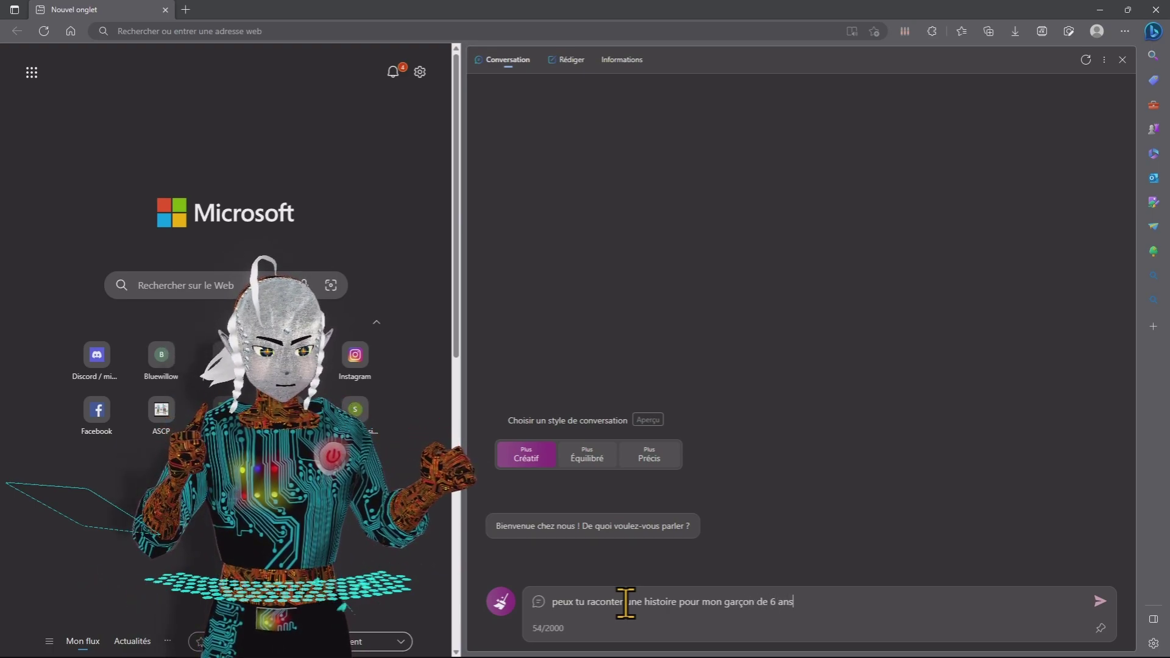
Step: Complete the question with "qui parlerait d'un petit ourson en peluche qui rencontrerait un ourson bonhomme de neige" and send it
{"action": "type", "text": " qui par"}
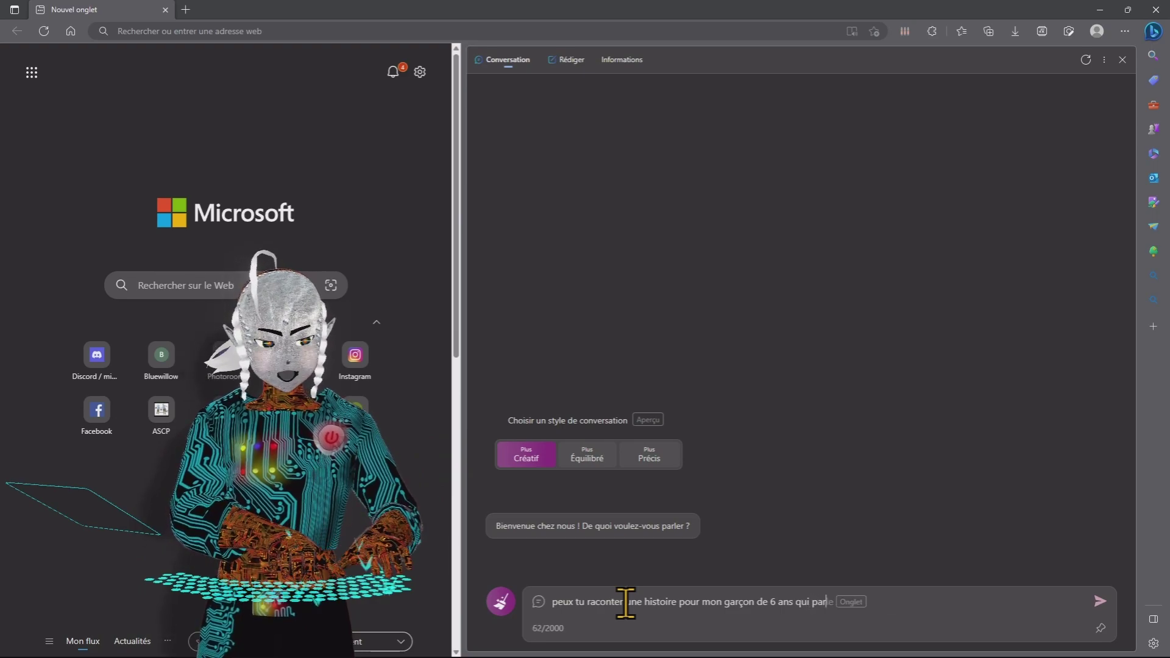
{"action": "type", "text": "lerait "}
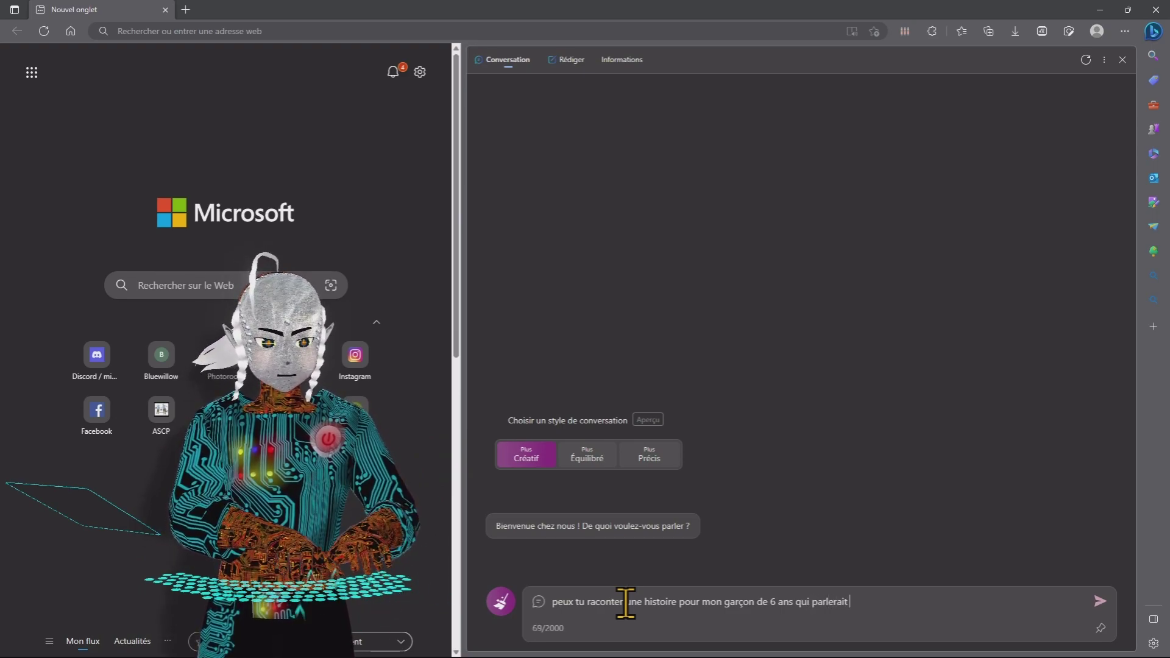
{"action": "type", "text": "d'un pe"}
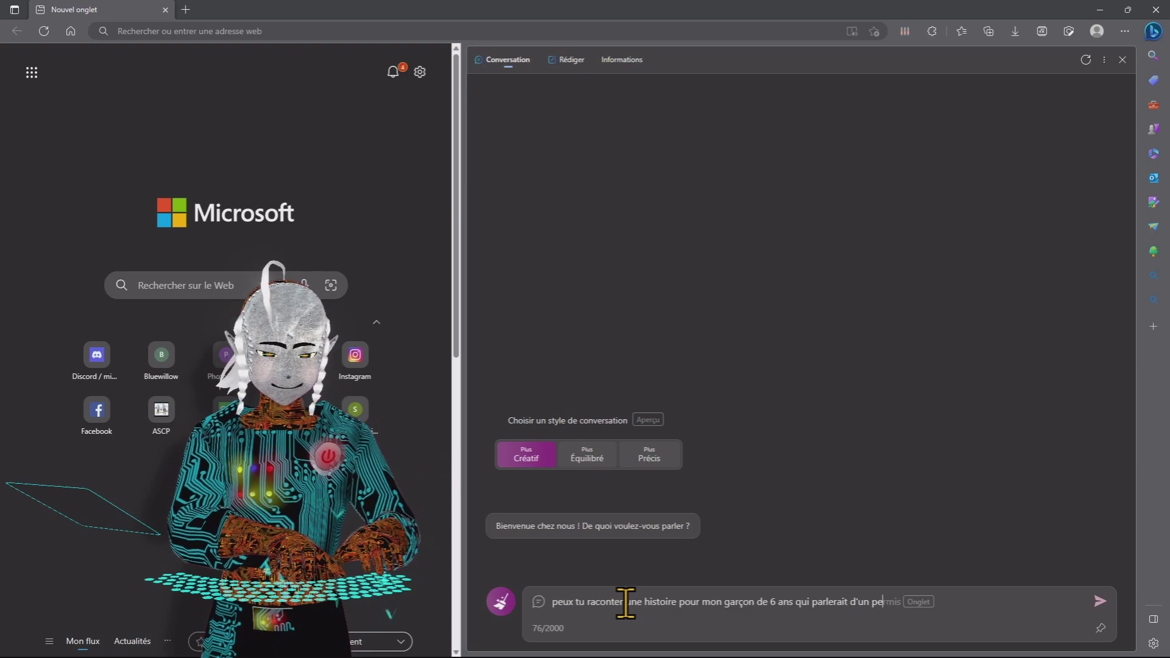
{"action": "type", "text": "tit ourson "}
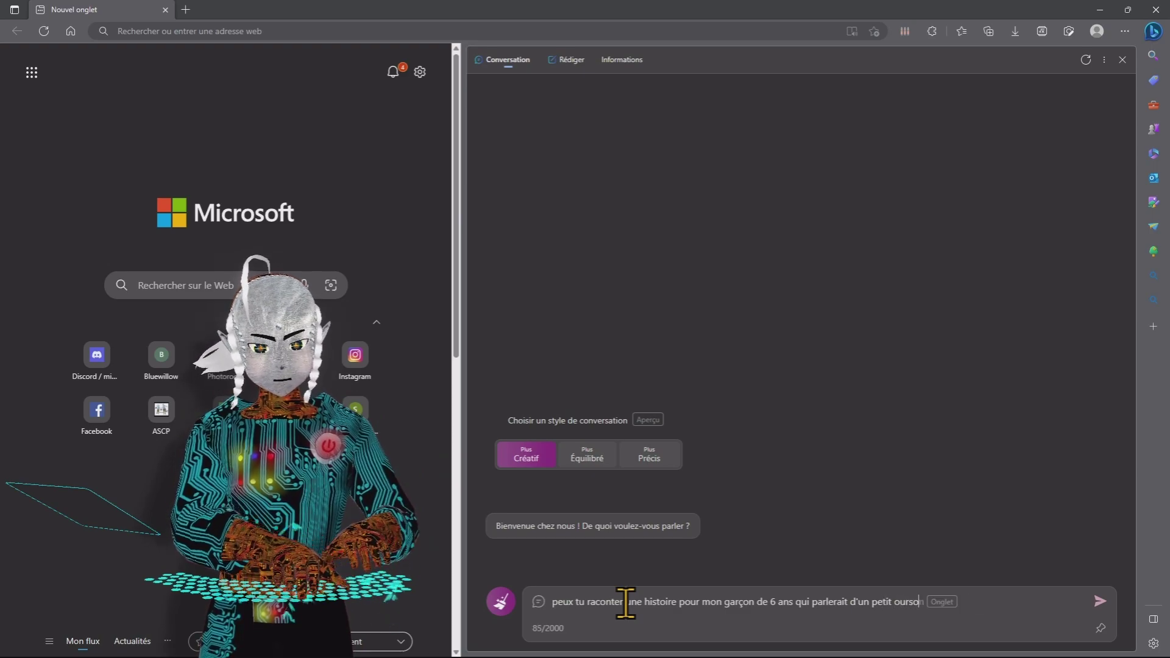
{"action": "type", "text": "en p"}
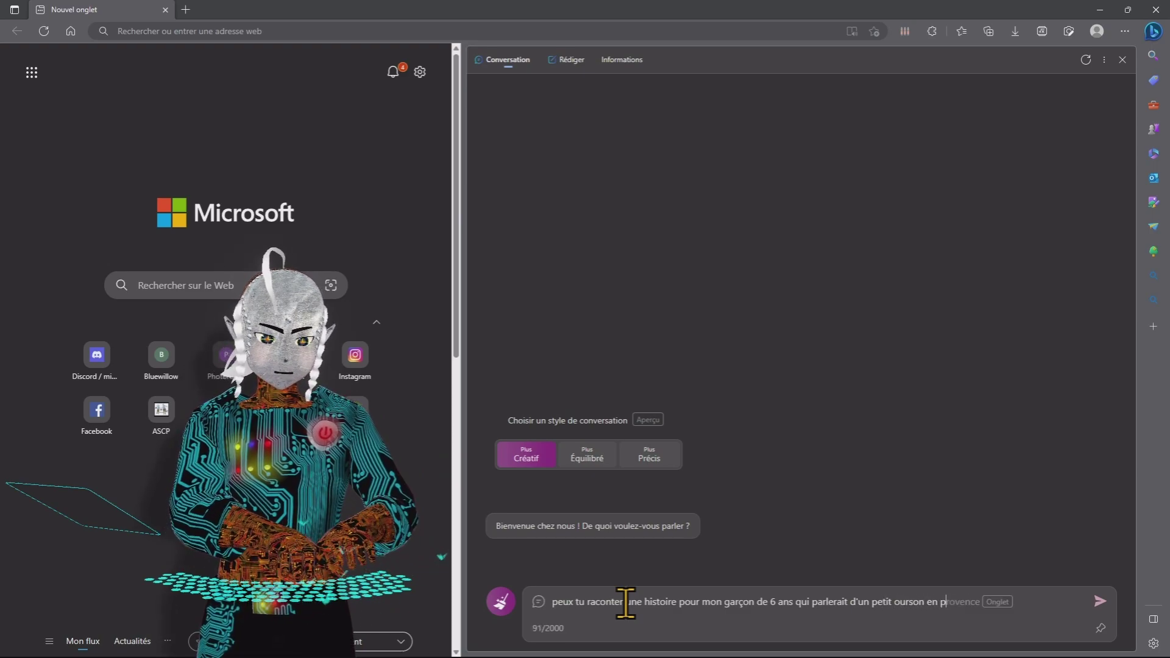
{"action": "type", "text": "eluche qui rencontrerai"}
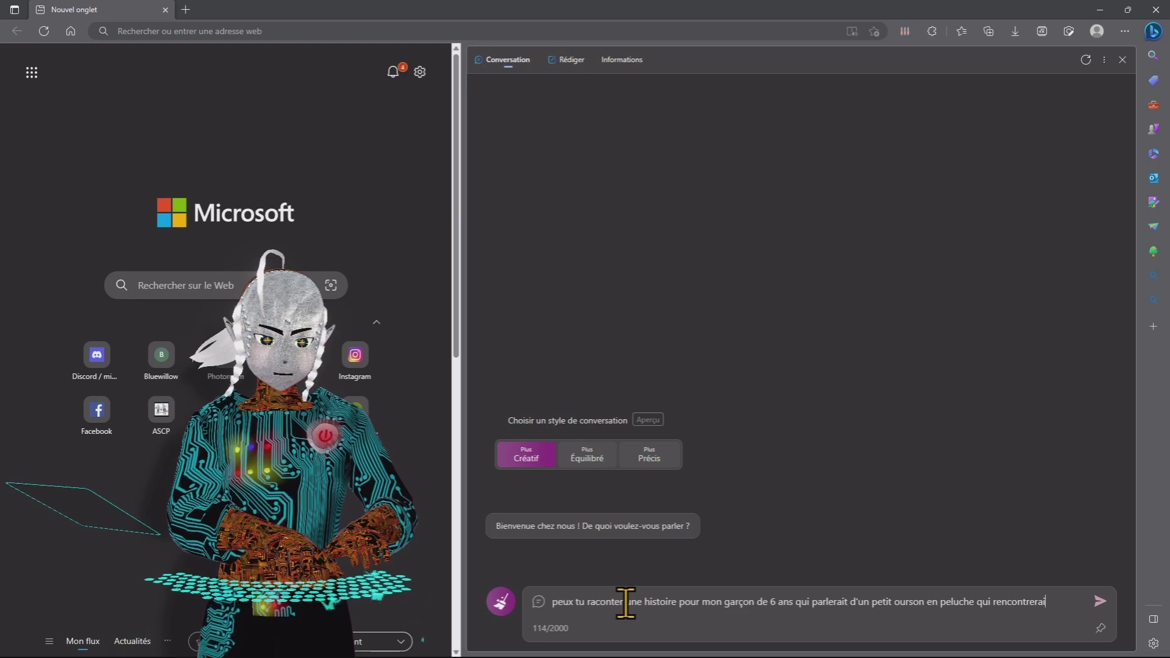
{"action": "type", "text": "t u"}
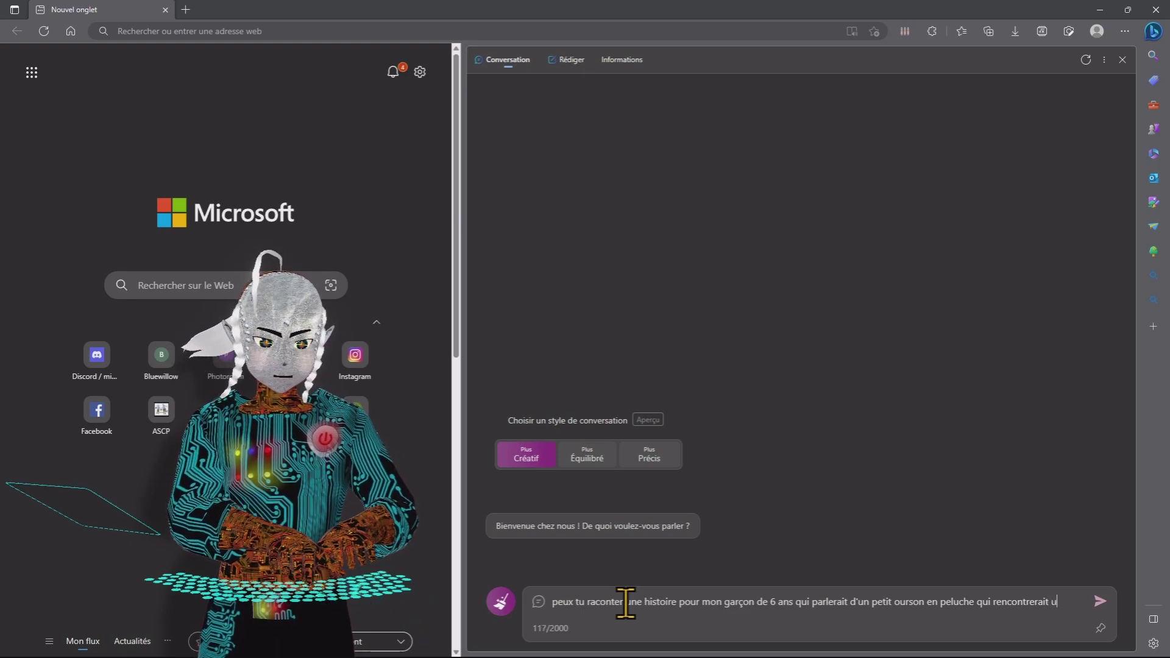
{"action": "type", "text": "n ourson"}
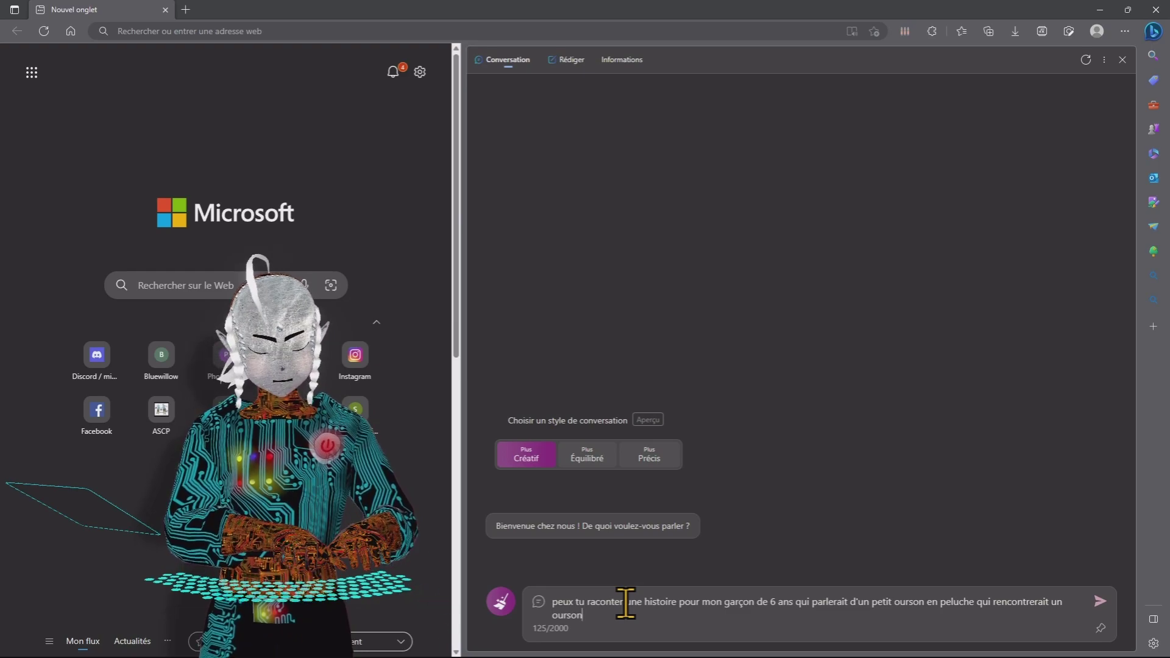
{"action": "type", "text": " b"}
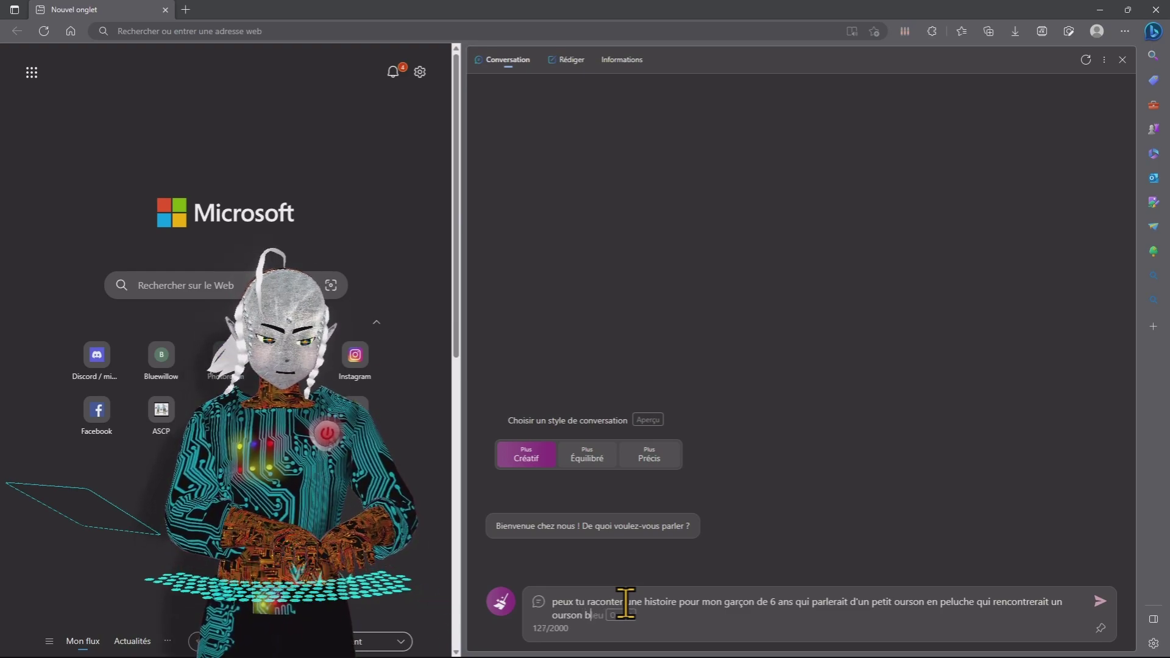
{"action": "type", "text": "onhorme de neige"}
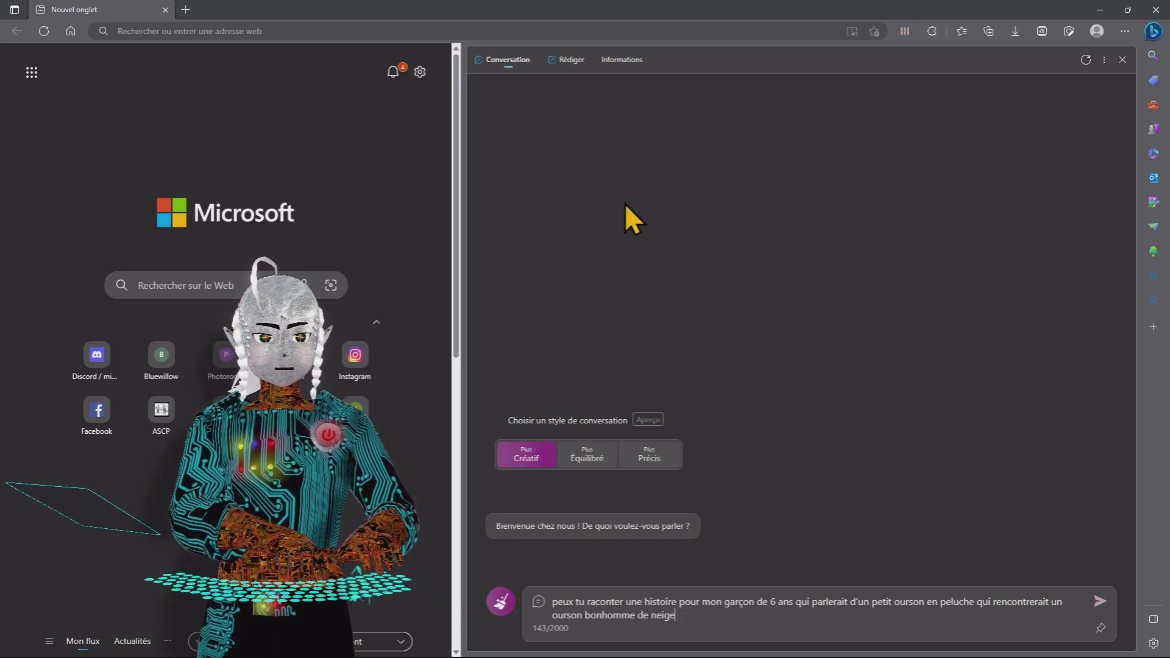
{"action": "key", "text": "Return"}
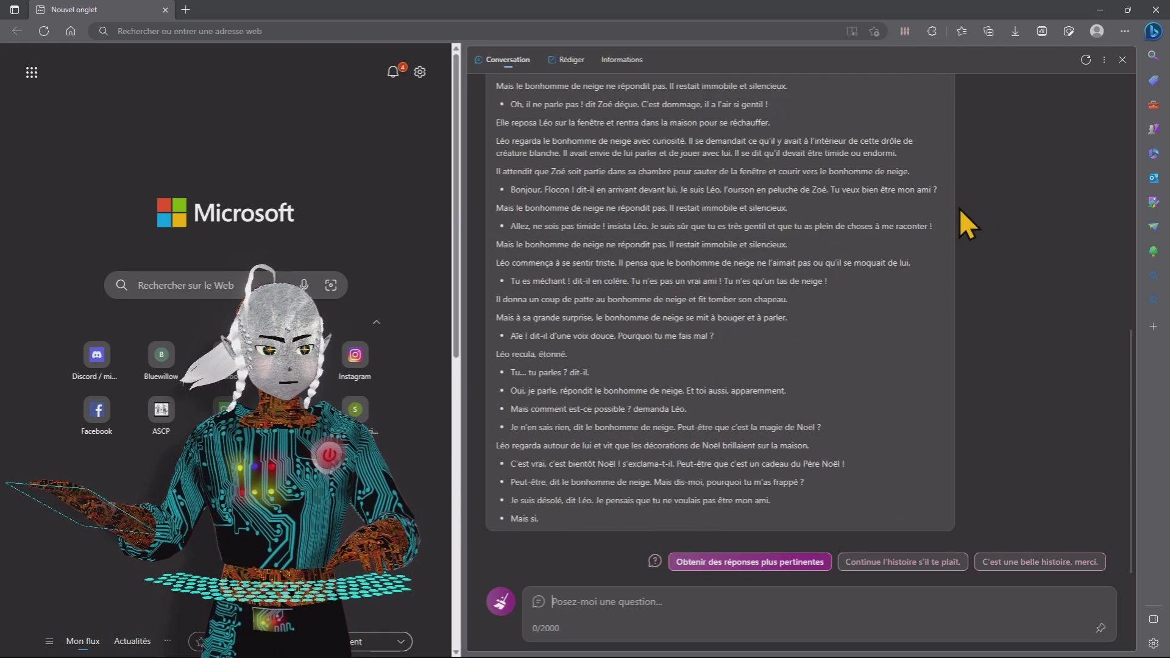
Step: Reply to the generated story with the suggested response "C'est une belle histoire, merci."
{"action": "scroll", "coordinate": [969, 214], "scroll_direction": "up", "scroll_amount": 6}
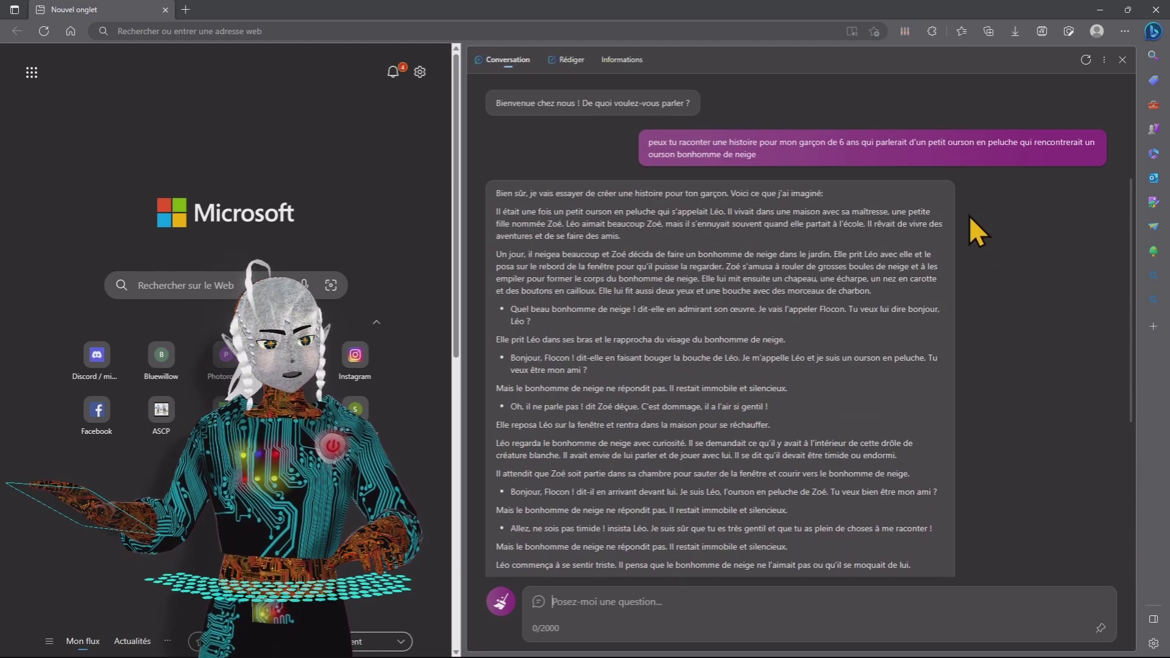
{"action": "scroll", "coordinate": [969, 215], "scroll_direction": "down", "scroll_amount": 5}
{"action": "scroll", "coordinate": [968, 214], "scroll_direction": "down", "scroll_amount": 2}
{"action": "scroll", "coordinate": [967, 213], "scroll_direction": "up", "scroll_amount": 6}
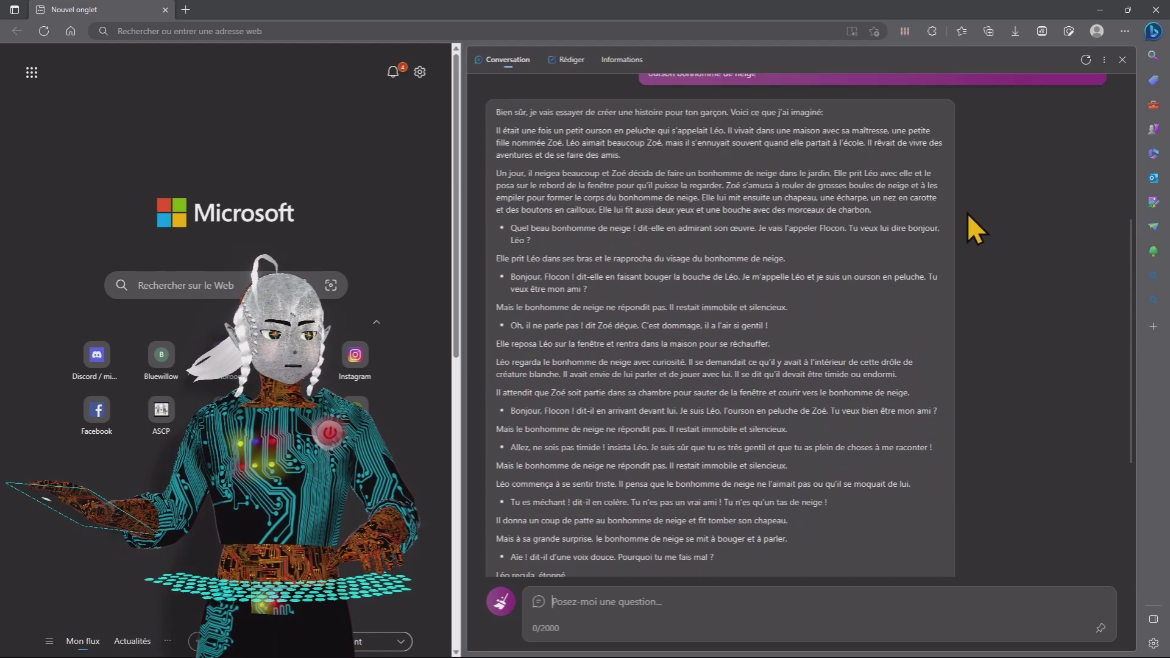
{"action": "scroll", "coordinate": [967, 214], "scroll_direction": "up", "scroll_amount": 3}
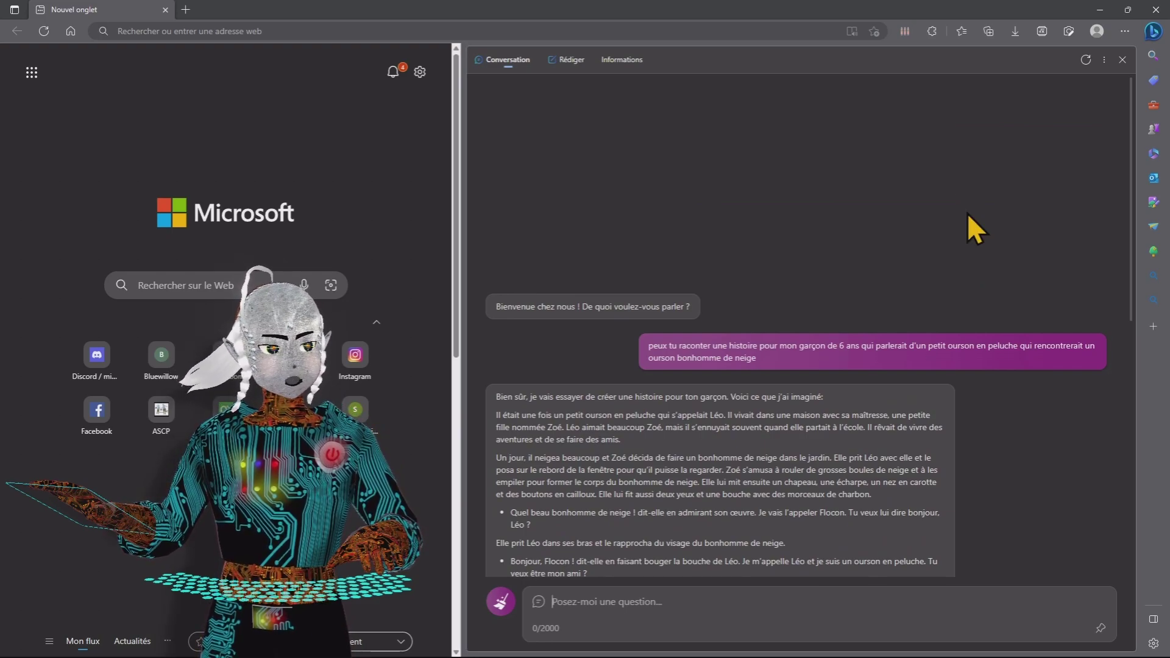
{"action": "scroll", "coordinate": [967, 213], "scroll_direction": "down", "scroll_amount": 10}
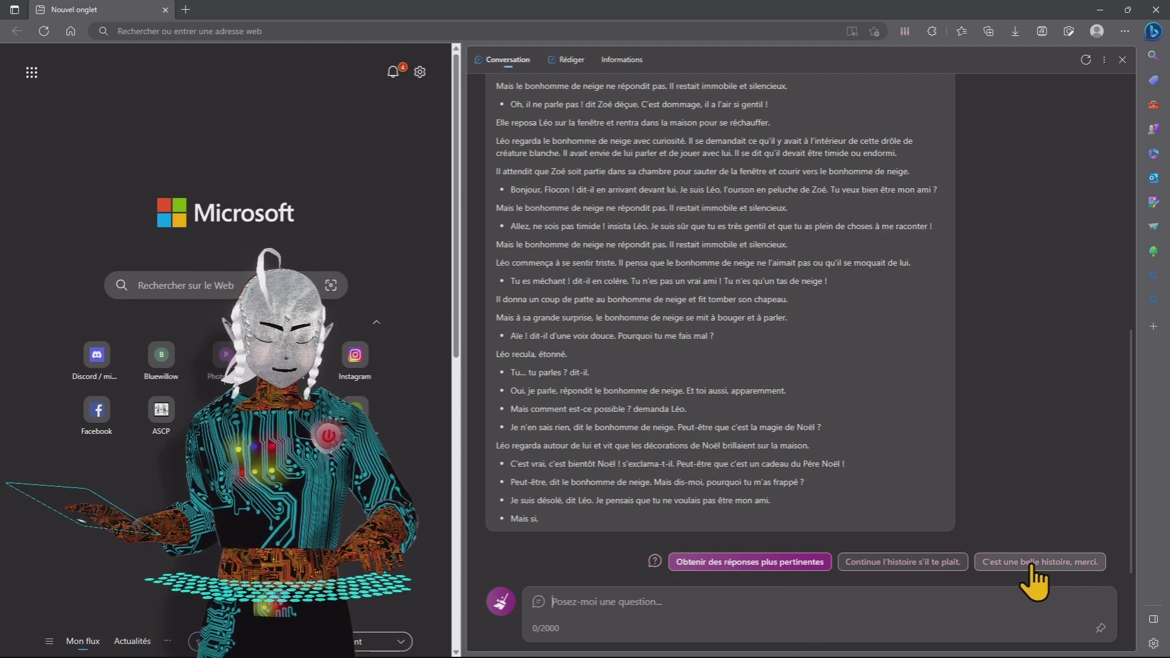
{"action": "left_click", "coordinate": [1054, 576]}
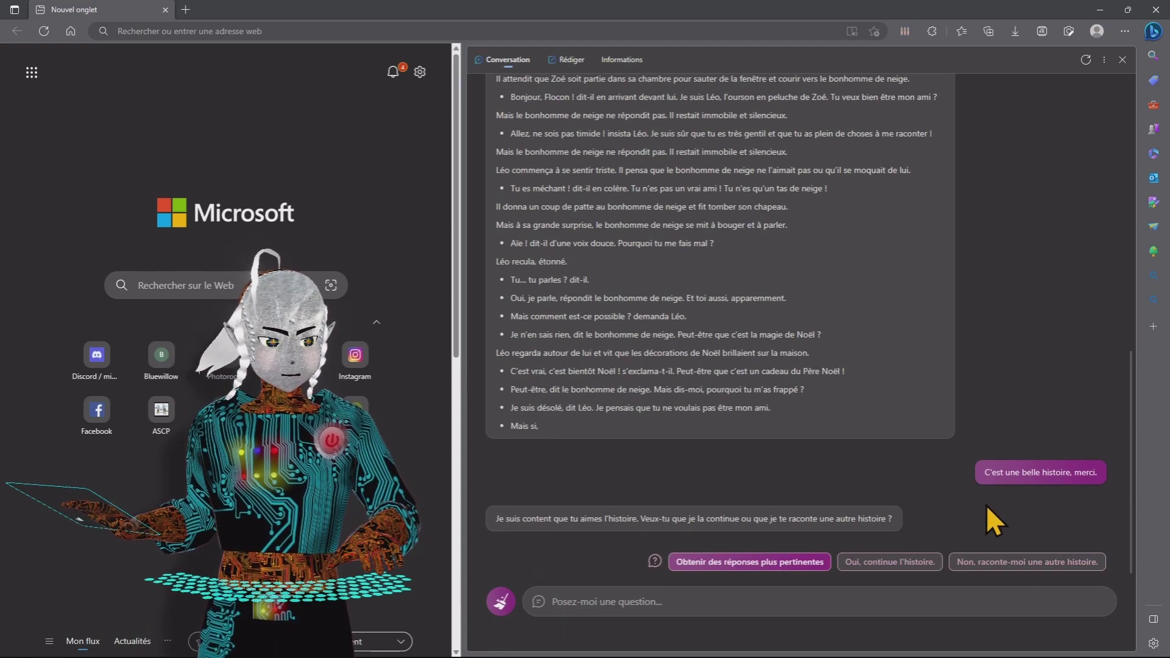
Step: Review the whole conversation, from the original story request to the latest reply and its suggested responses
{"action": "scroll", "coordinate": [865, 470], "scroll_direction": "up", "scroll_amount": 15}
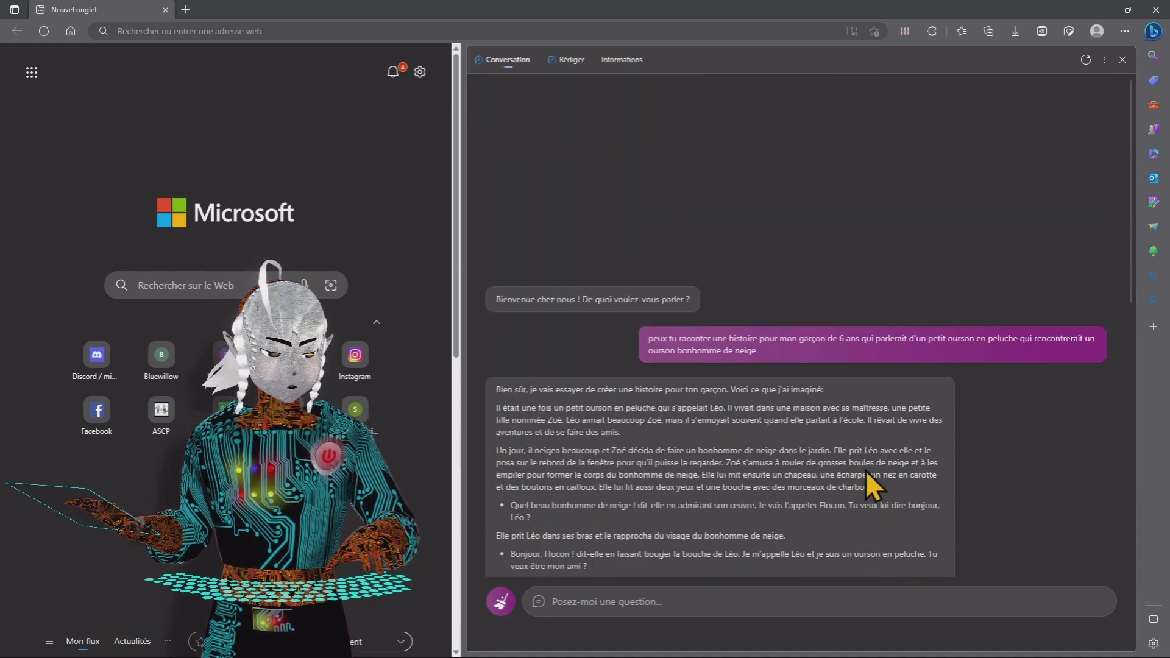
{"action": "scroll", "coordinate": [865, 469], "scroll_direction": "down", "scroll_amount": 15}
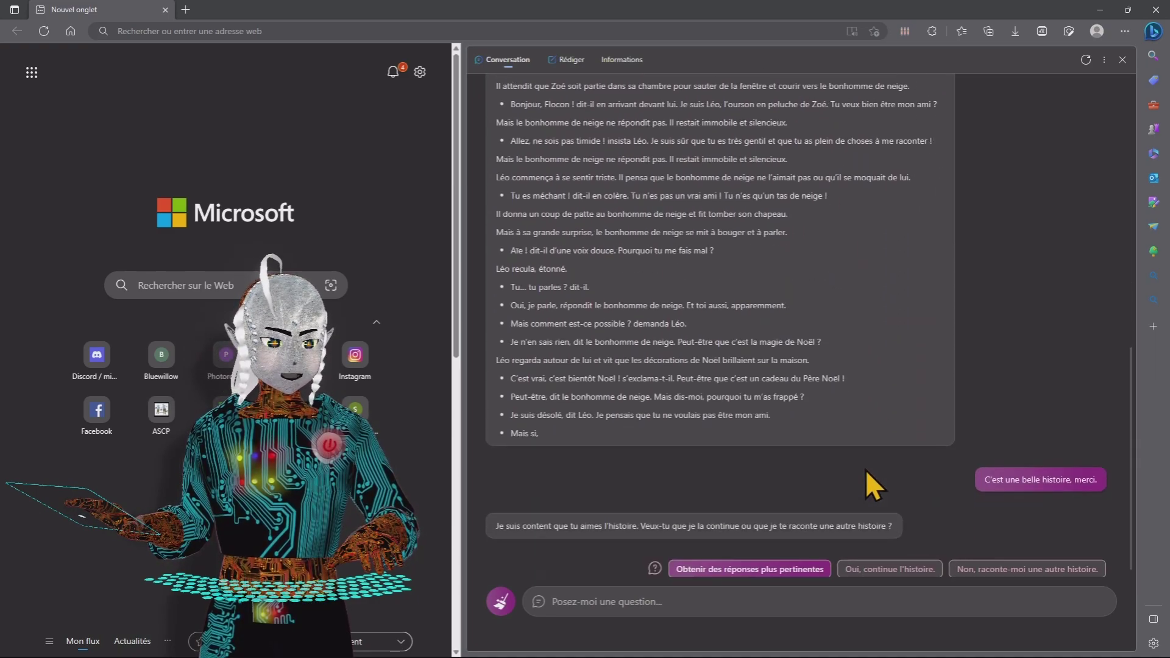
{"action": "left_click", "coordinate": [668, 602]}
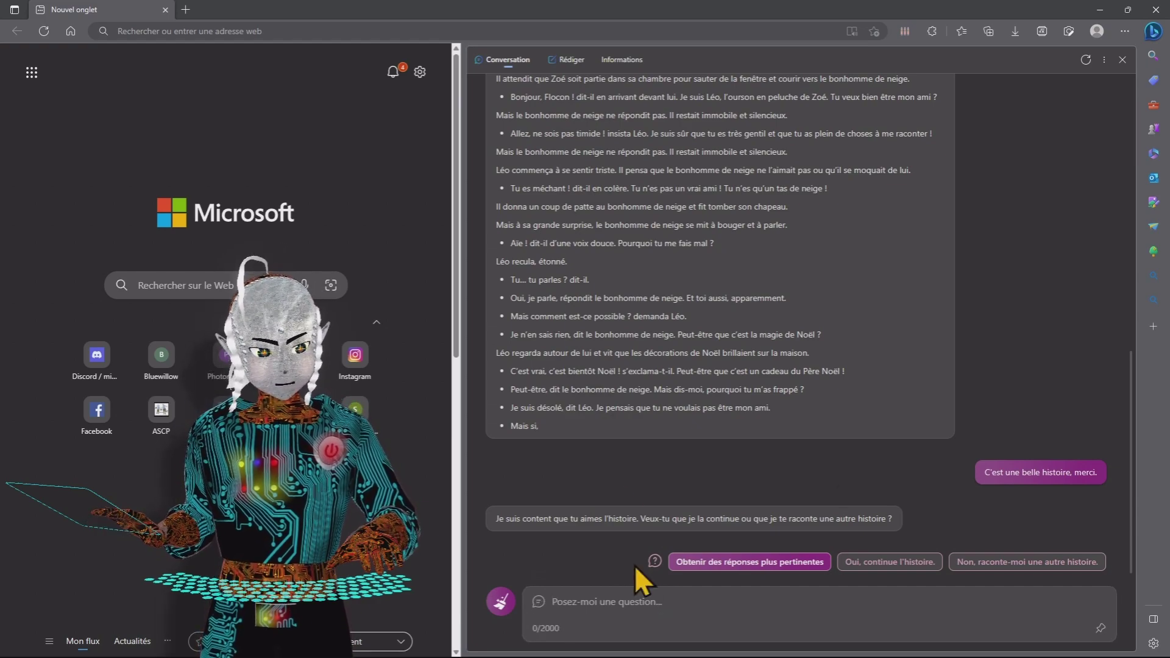
{"action": "scroll", "coordinate": [599, 430], "scroll_direction": "up", "scroll_amount": 15}
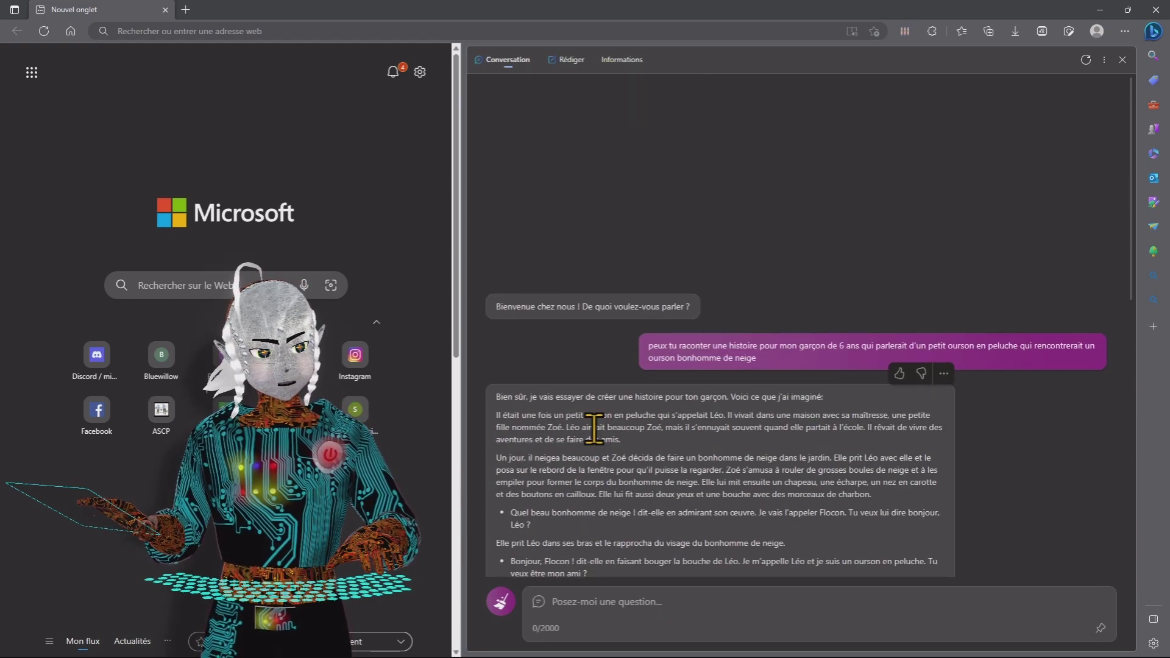
{"action": "scroll", "coordinate": [749, 468], "scroll_direction": "down", "scroll_amount": 15}
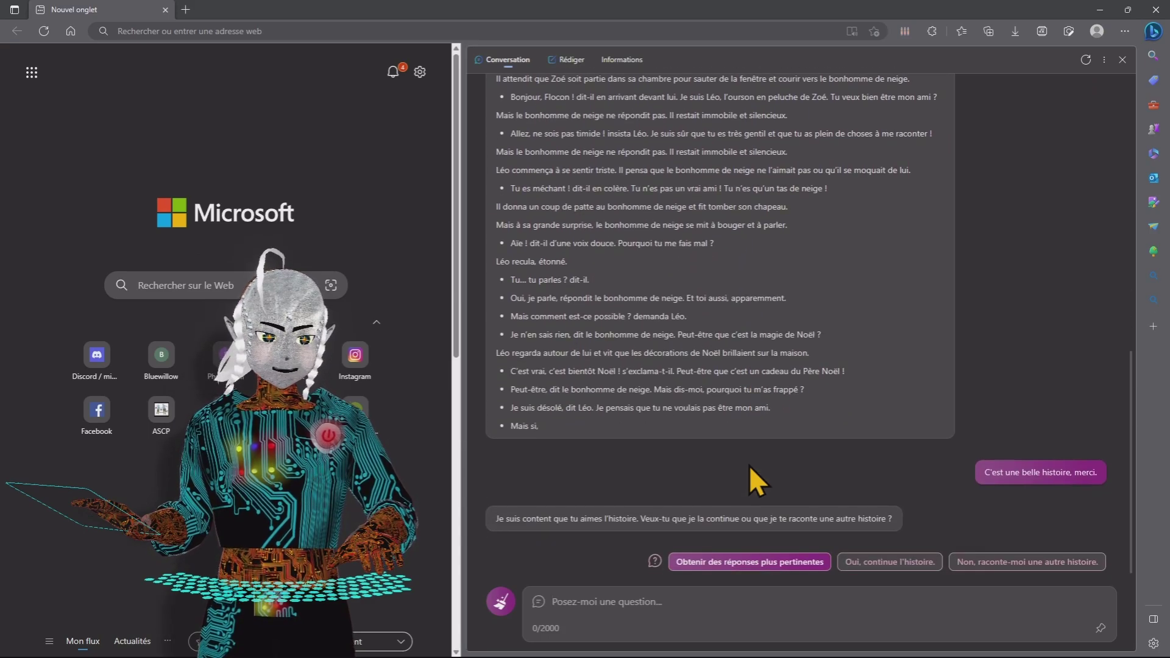
{"action": "scroll", "coordinate": [749, 468], "scroll_direction": "up", "scroll_amount": 15}
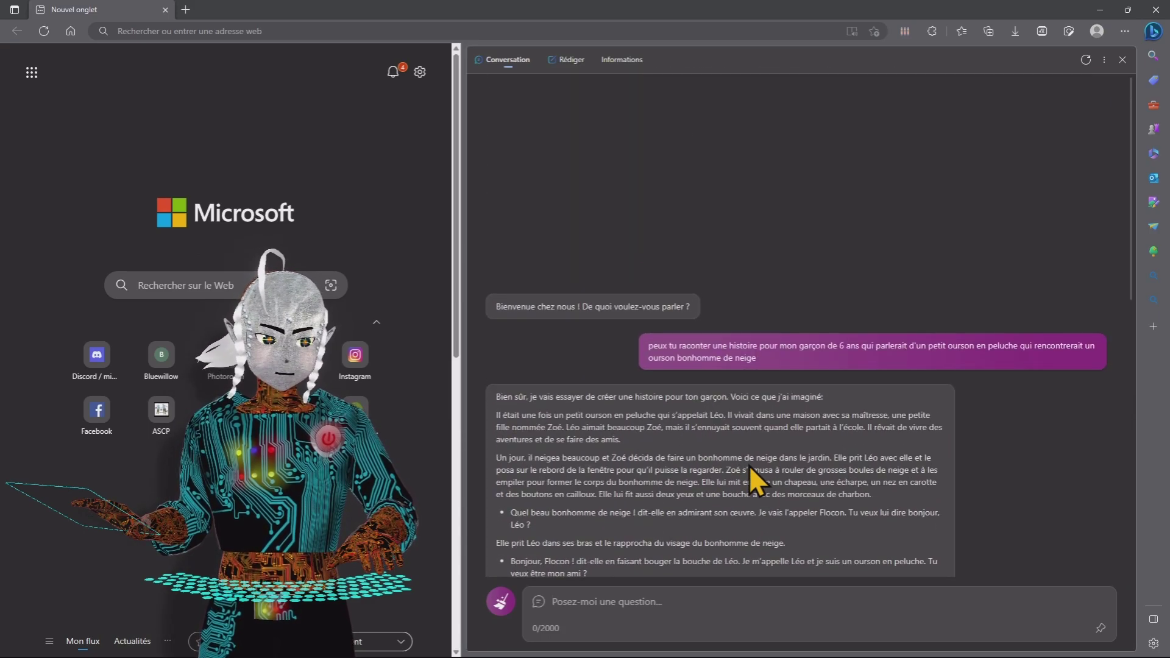
{"action": "scroll", "coordinate": [748, 465], "scroll_direction": "down", "scroll_amount": 15}
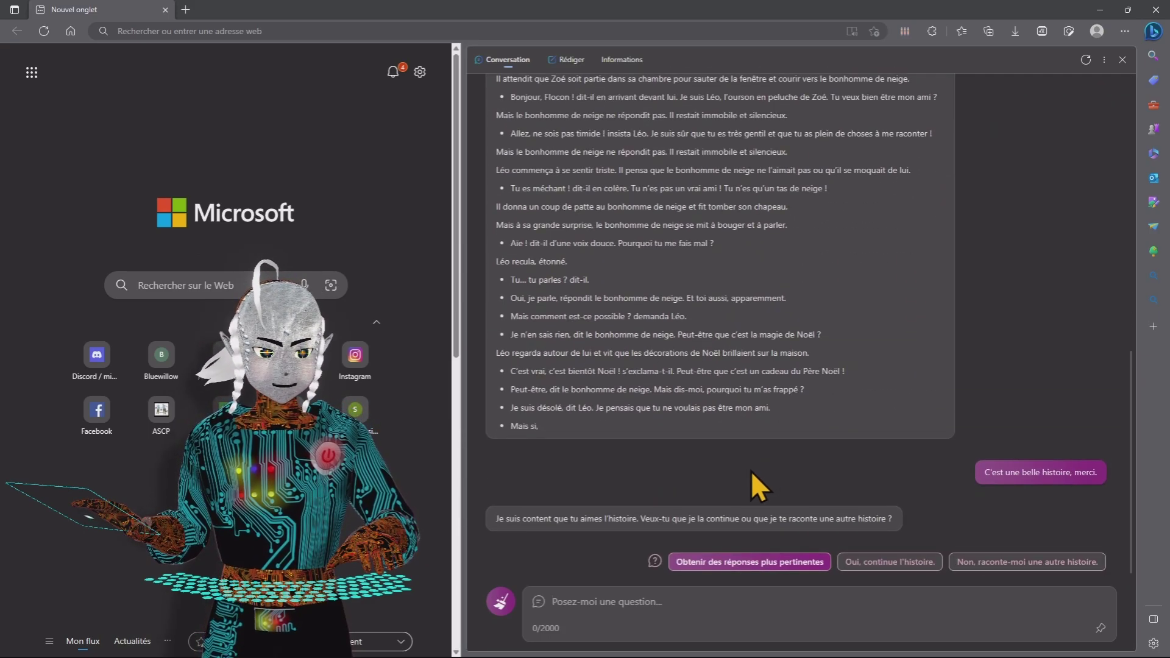
Step: Start a new chat topic in the "Plus Précis" conversation style and place the cursor in the question field
{"action": "left_click", "coordinate": [504, 606]}
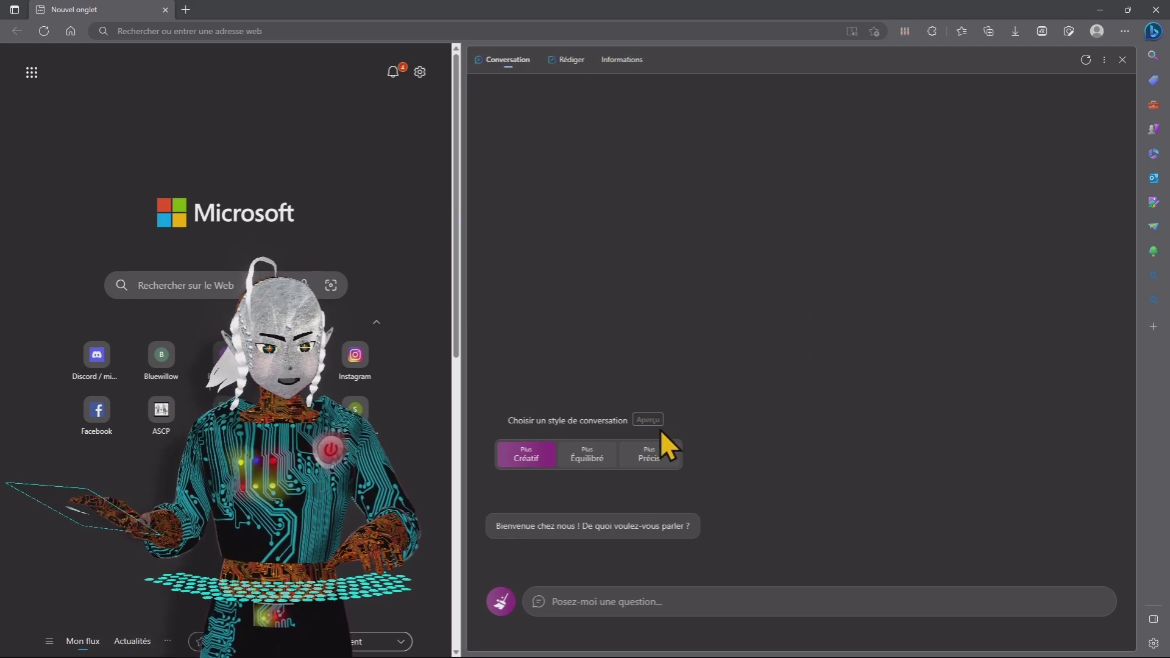
{"action": "left_click", "coordinate": [650, 458]}
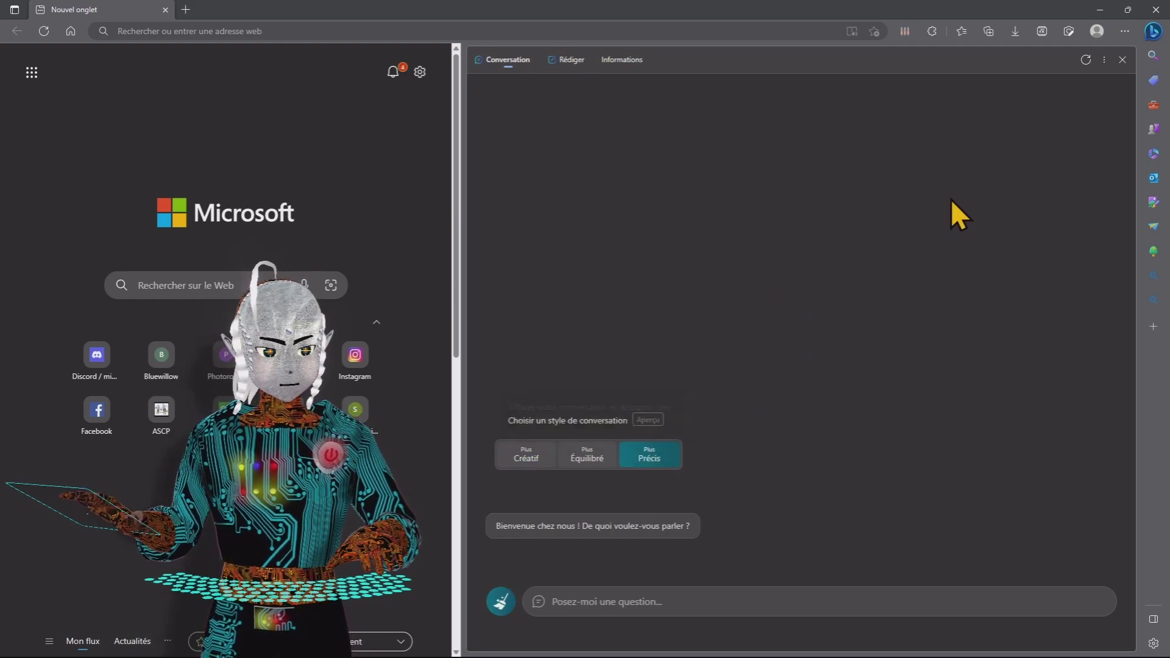
{"action": "left_click", "coordinate": [685, 600]}
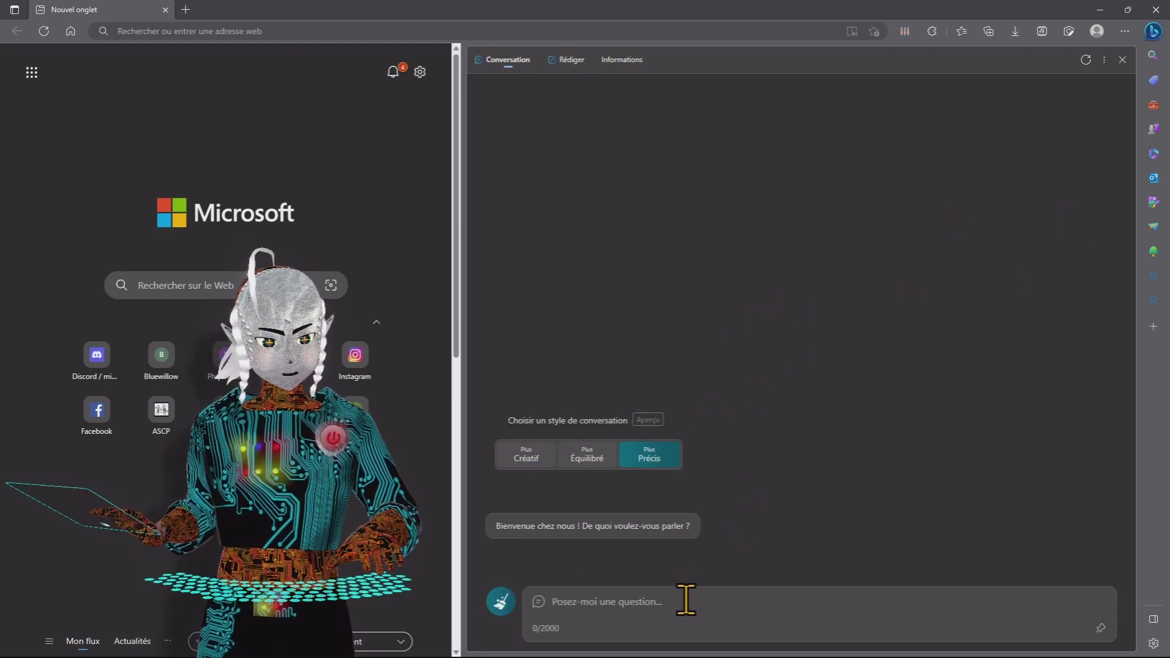
Step: Ask the chat "comment réaliser une statuette en terre glaise" and look over the sourced answer
{"action": "type", "text": "comment réaliser"}
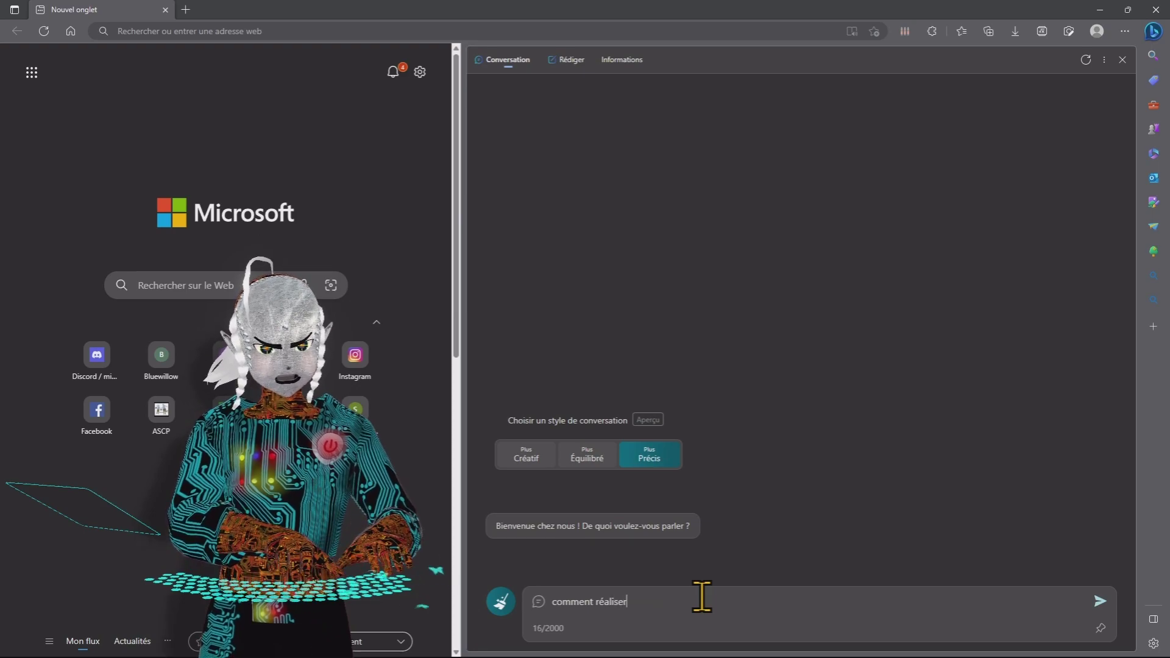
{"action": "type", "text": " une s"}
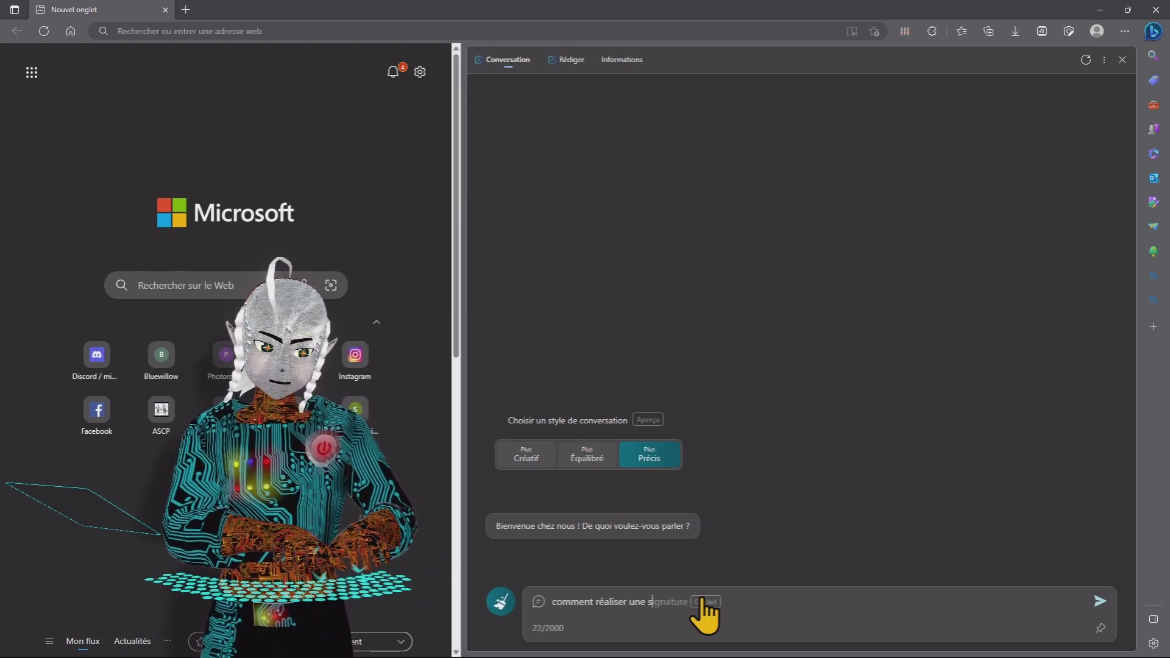
{"action": "type", "text": "tatuette e"}
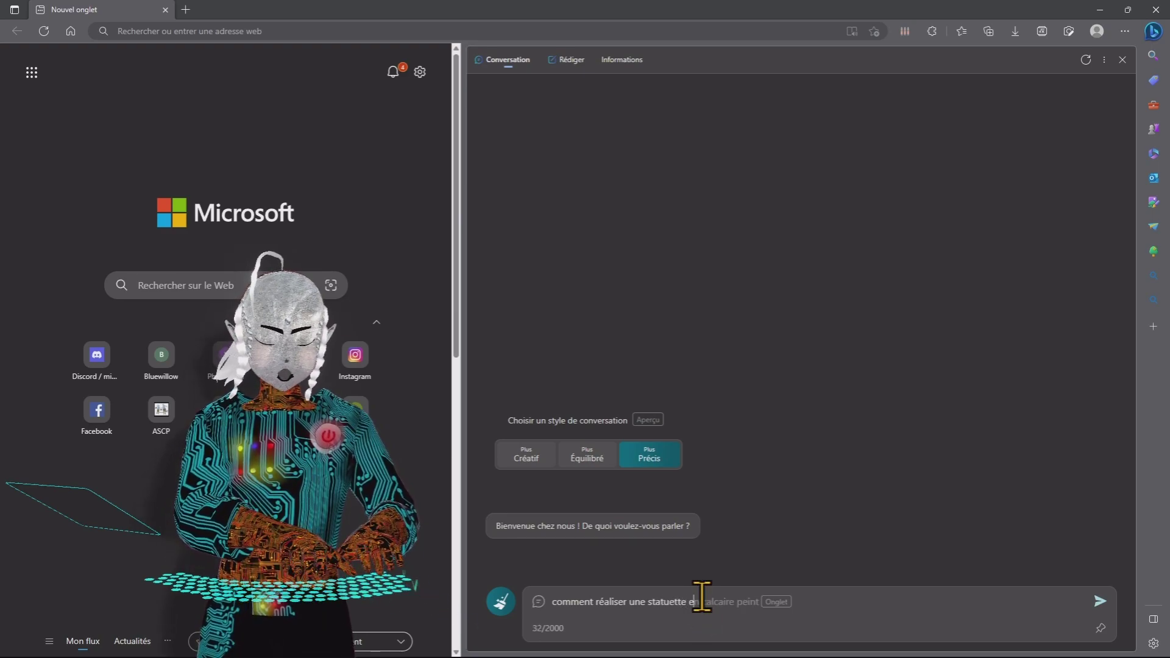
{"action": "type", "text": "n terre galise"}
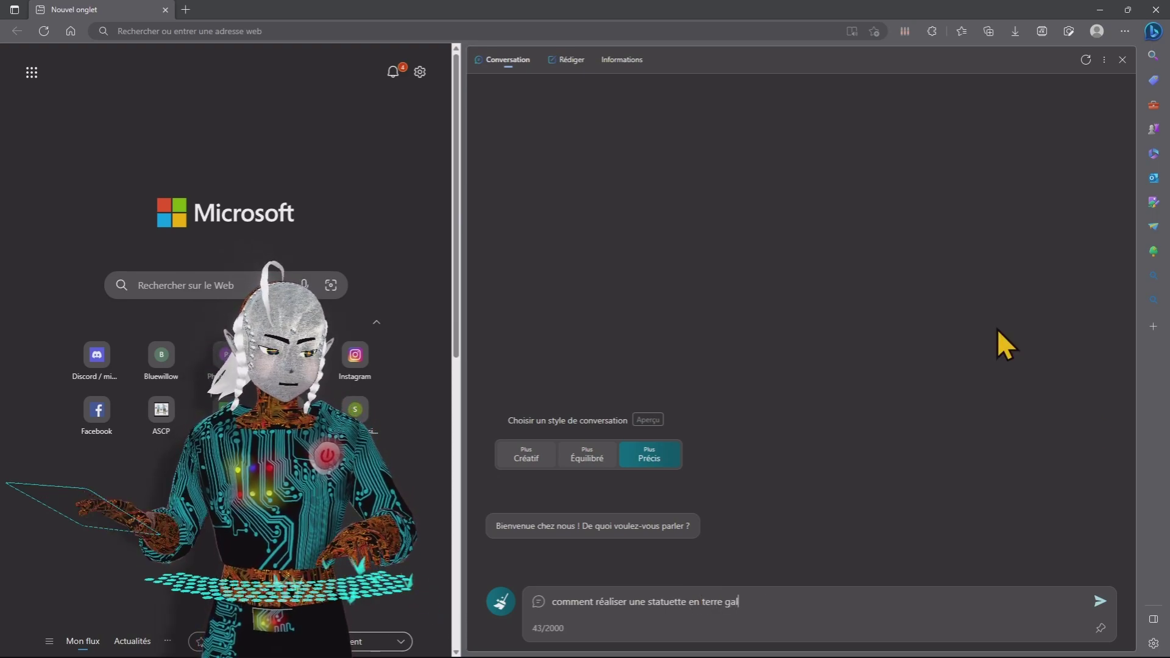
{"action": "key", "text": "BackSpace"}
{"action": "key", "text": "BackSpace"}
{"action": "key", "text": "BackSpace"}
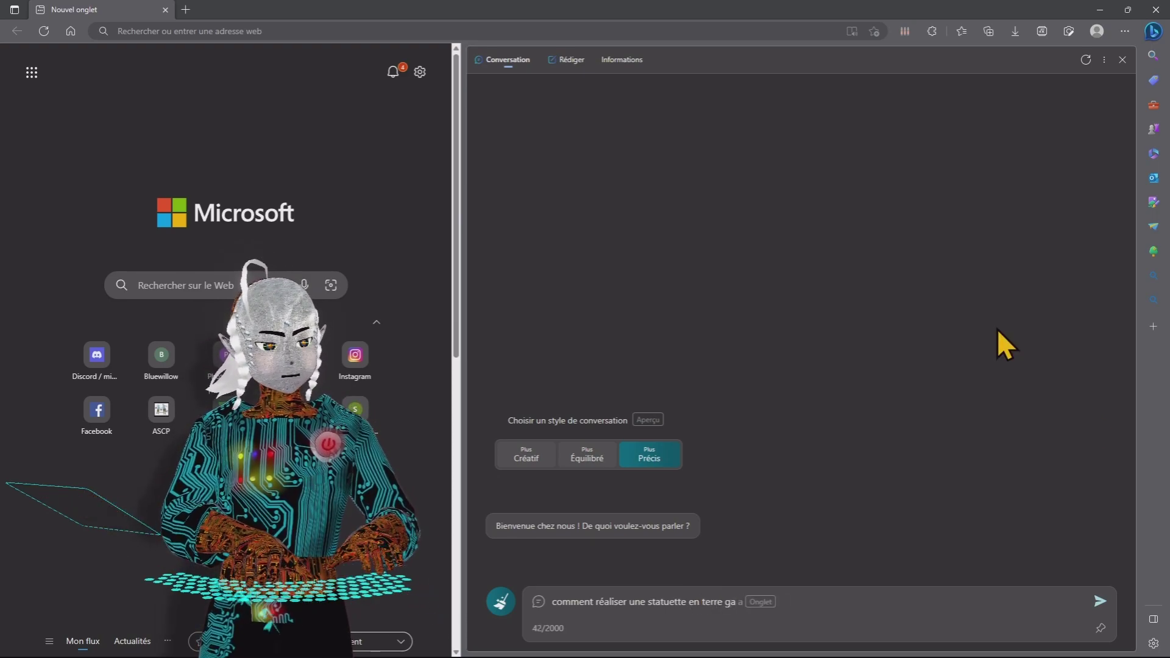
{"action": "type", "text": "laise"}
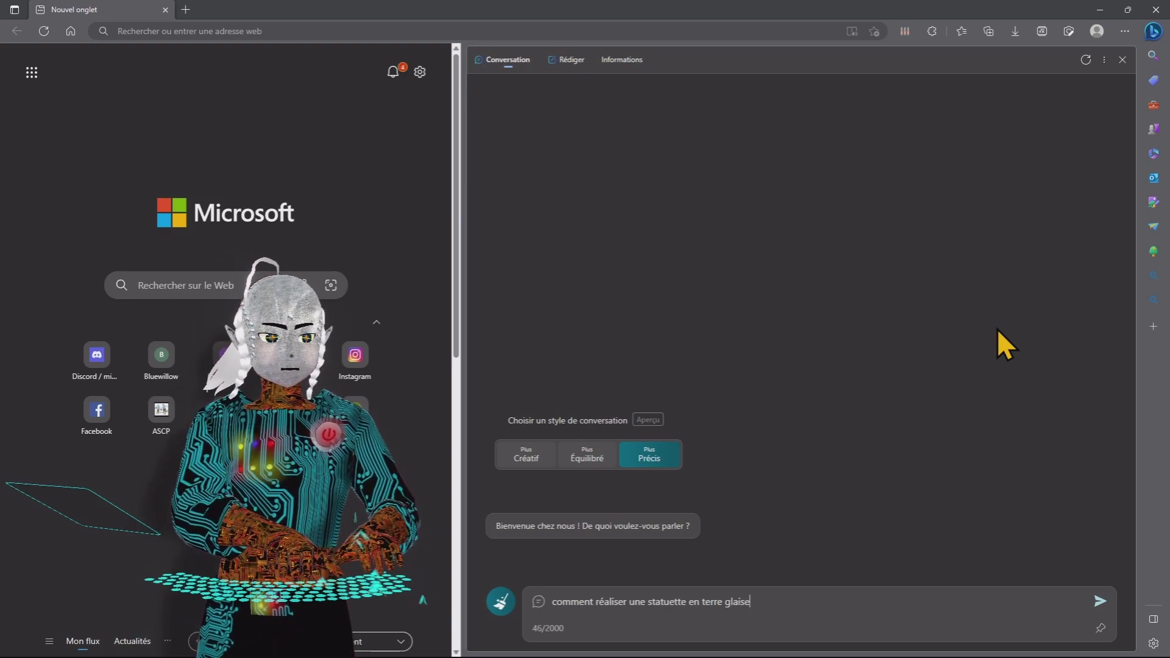
{"action": "key", "text": "Return"}
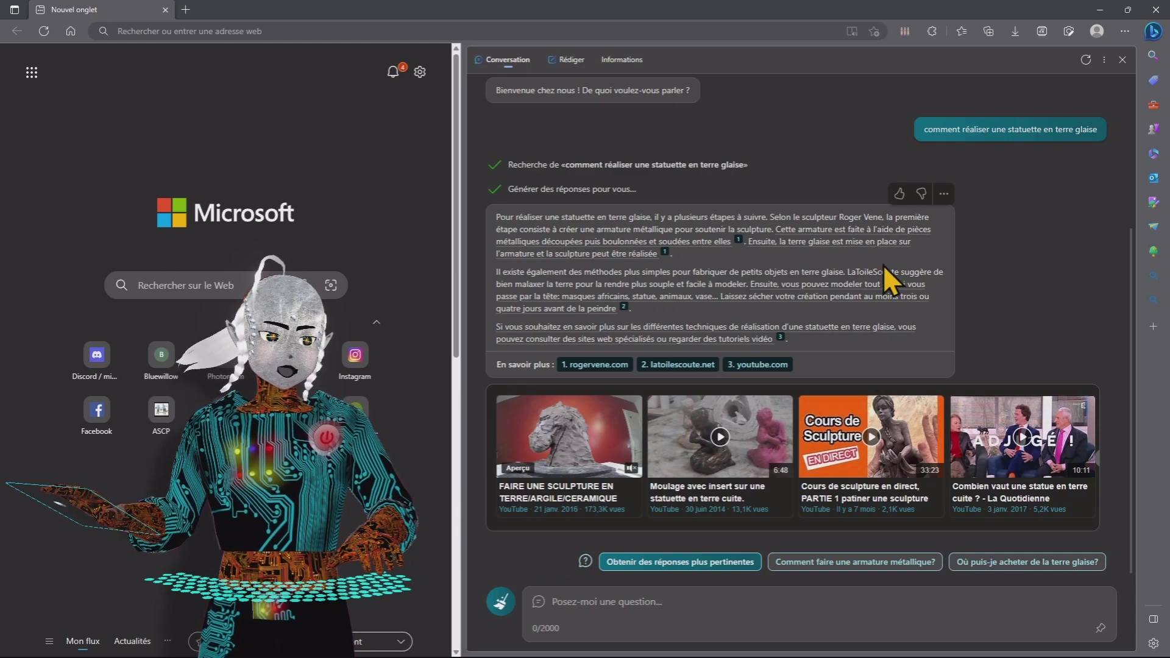
{"action": "scroll", "coordinate": [634, 225], "scroll_direction": "up", "scroll_amount": 3}
{"action": "scroll", "coordinate": [671, 268], "scroll_direction": "down", "scroll_amount": 3}
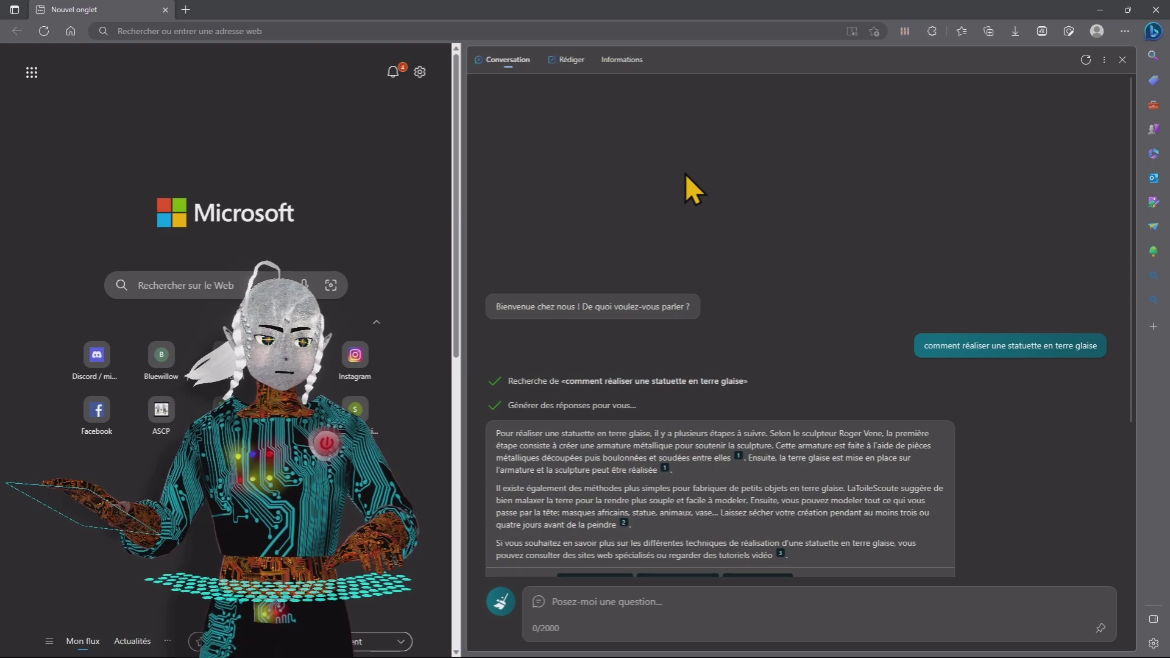
Step: In Rédiger, enter the topic "ecrire un mail indiquant à mes amis que je ne serai pas disponible au mois d'aout car je serai en vacance"
{"action": "left_click", "coordinate": [571, 61]}
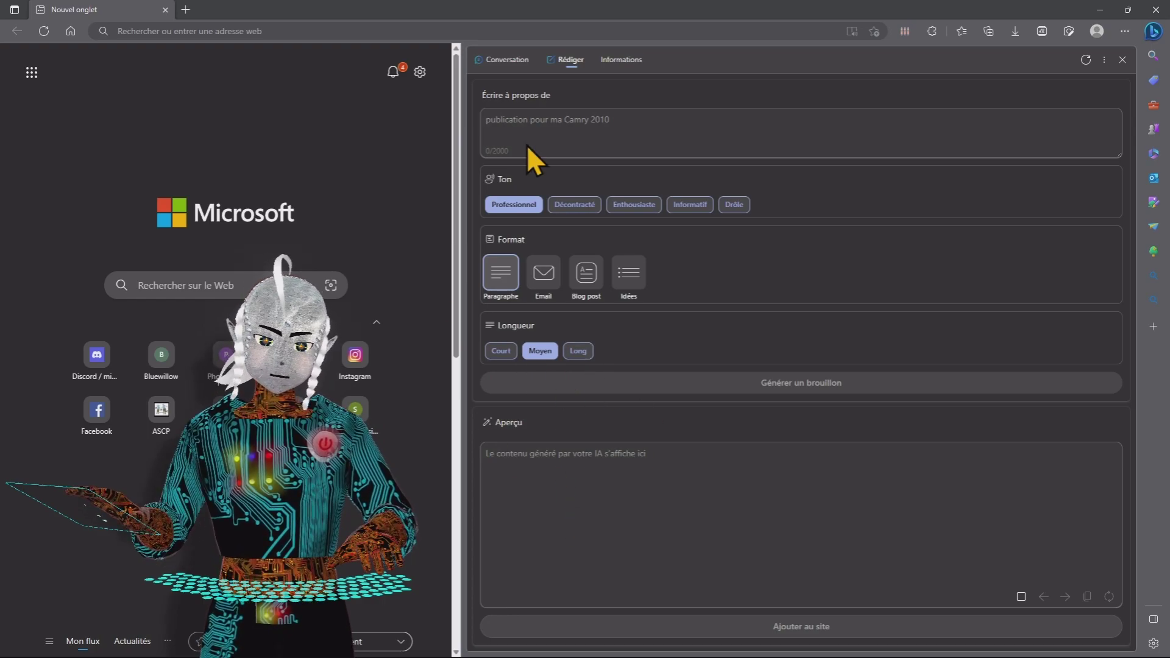
{"action": "left_click", "coordinate": [630, 127]}
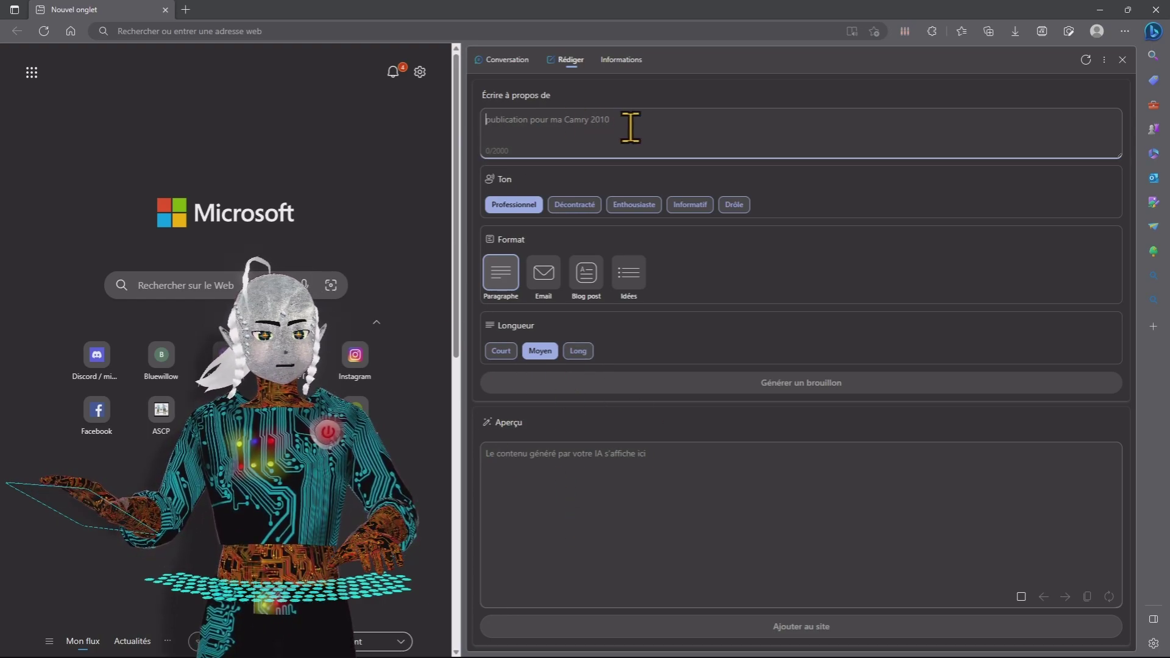
{"action": "type", "text": "ecrire"}
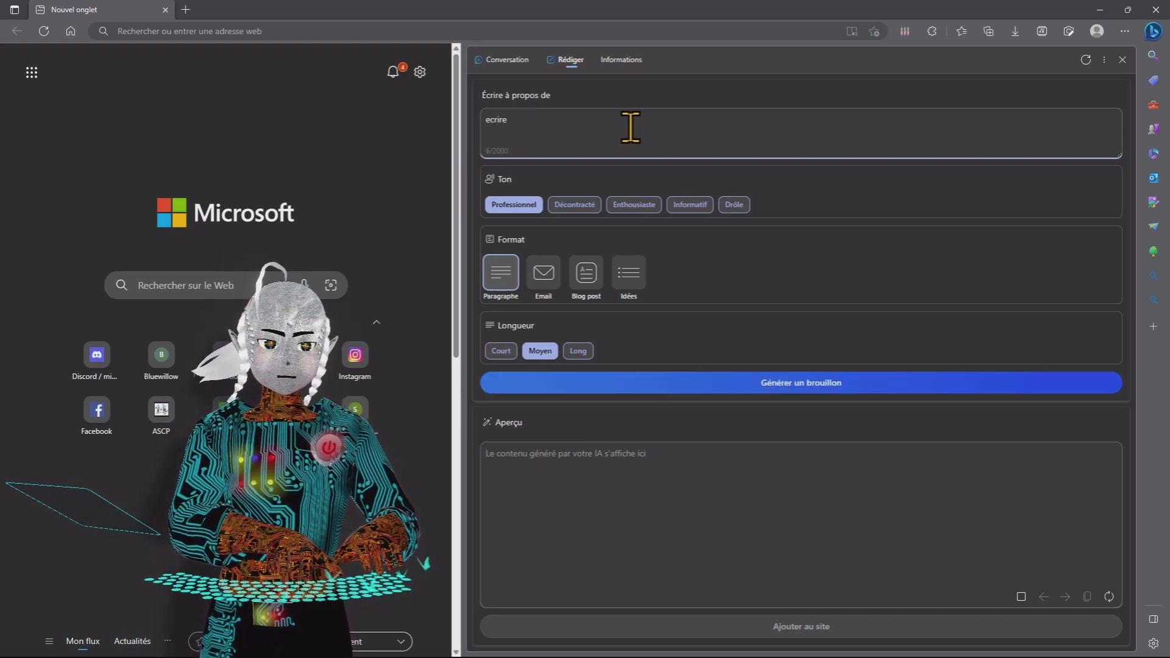
{"action": "type", "text": " un mail"}
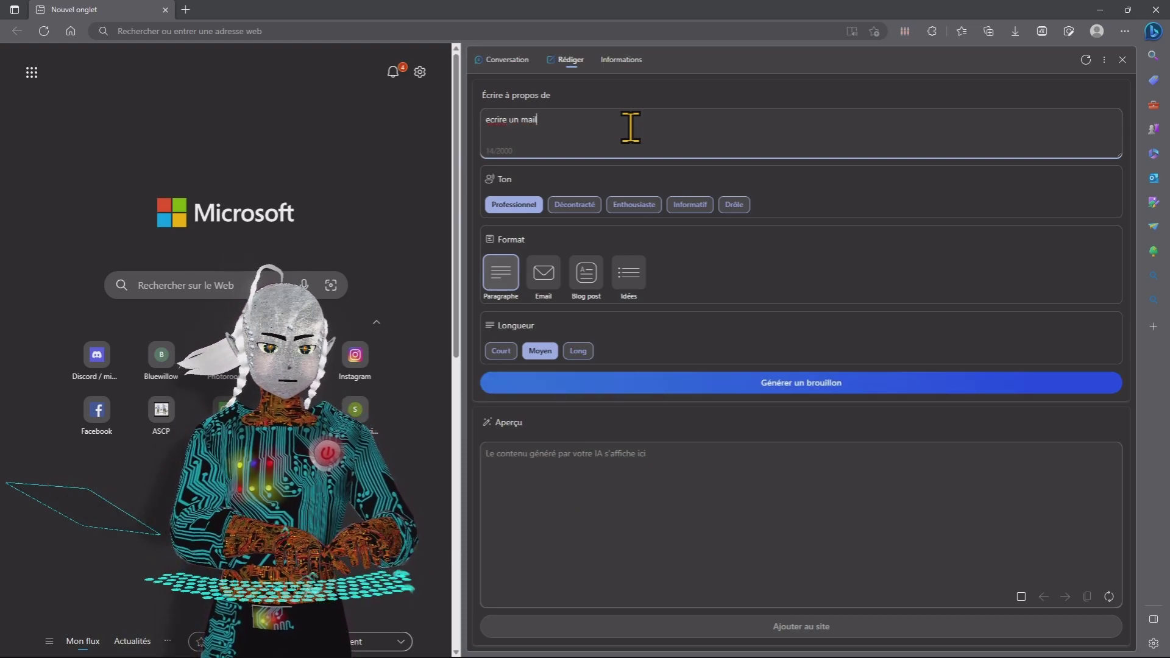
{"action": "type", "text": " indiquant"}
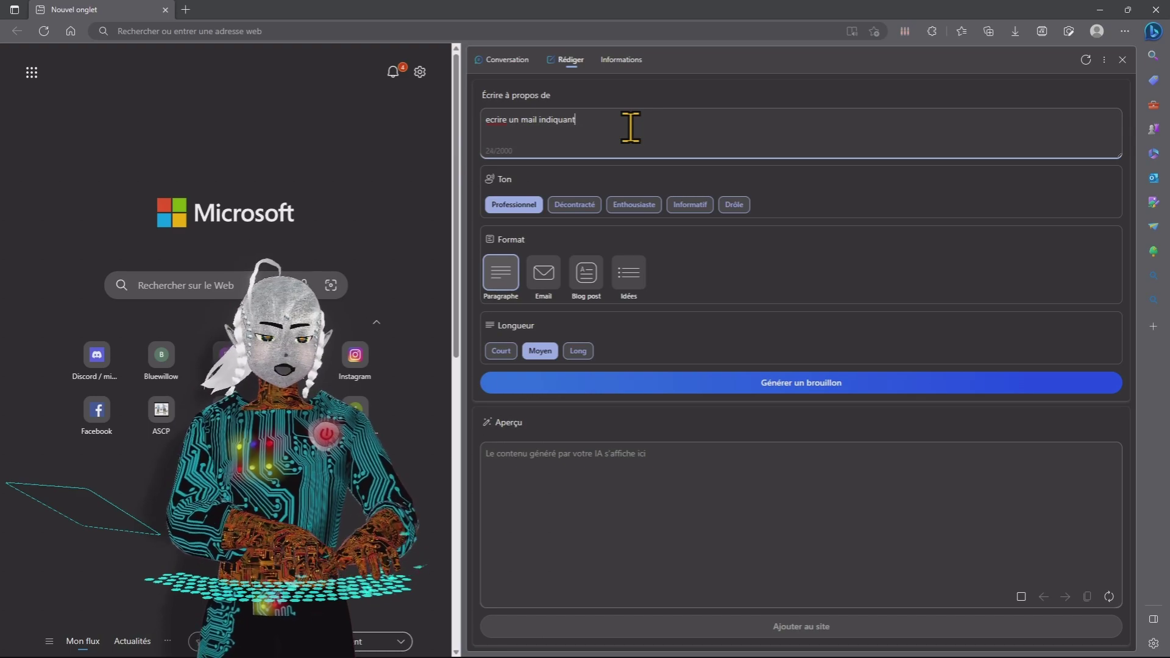
{"action": "type", "text": " à mes"}
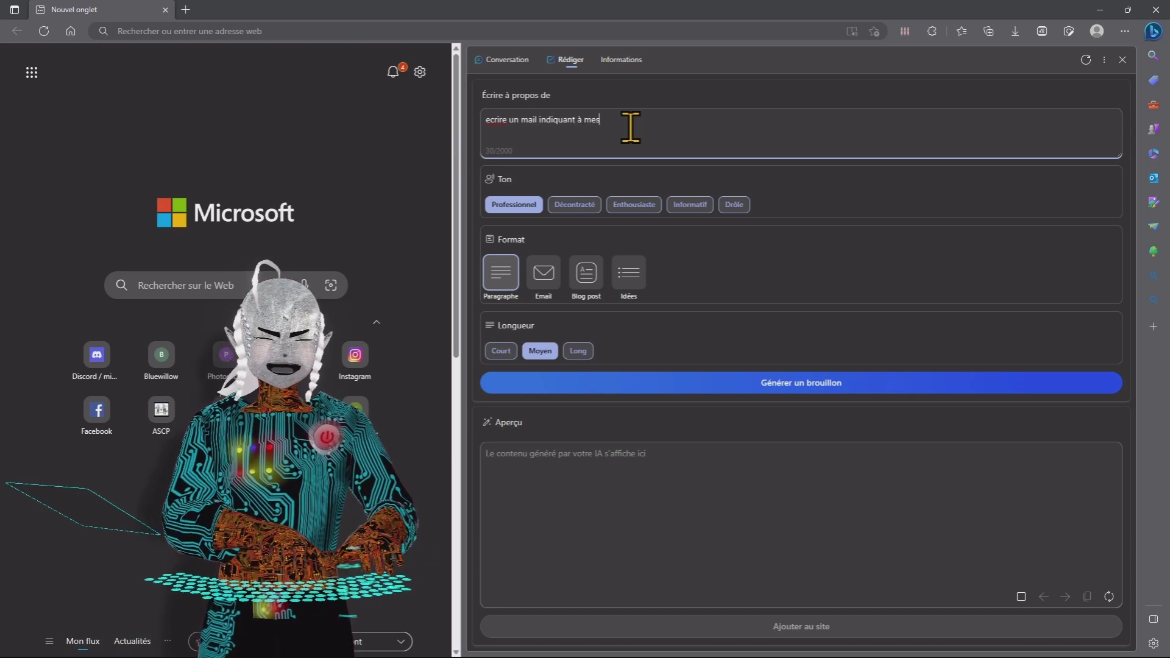
{"action": "type", "text": " amis que je ne serai"}
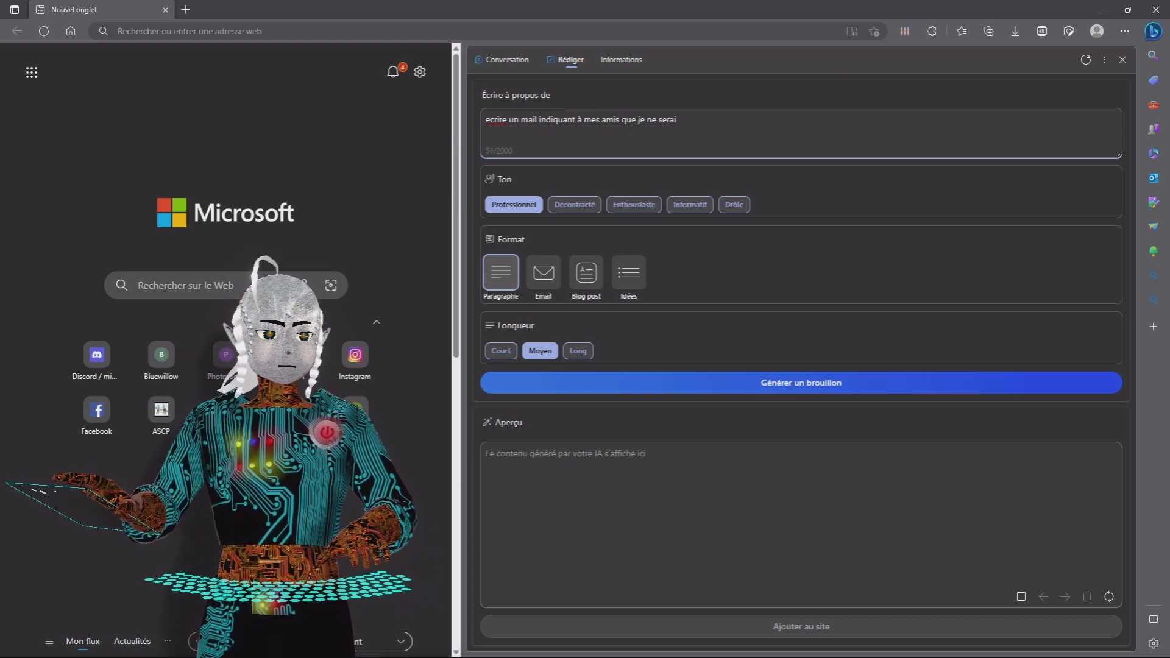
{"action": "type", "text": " pas di"}
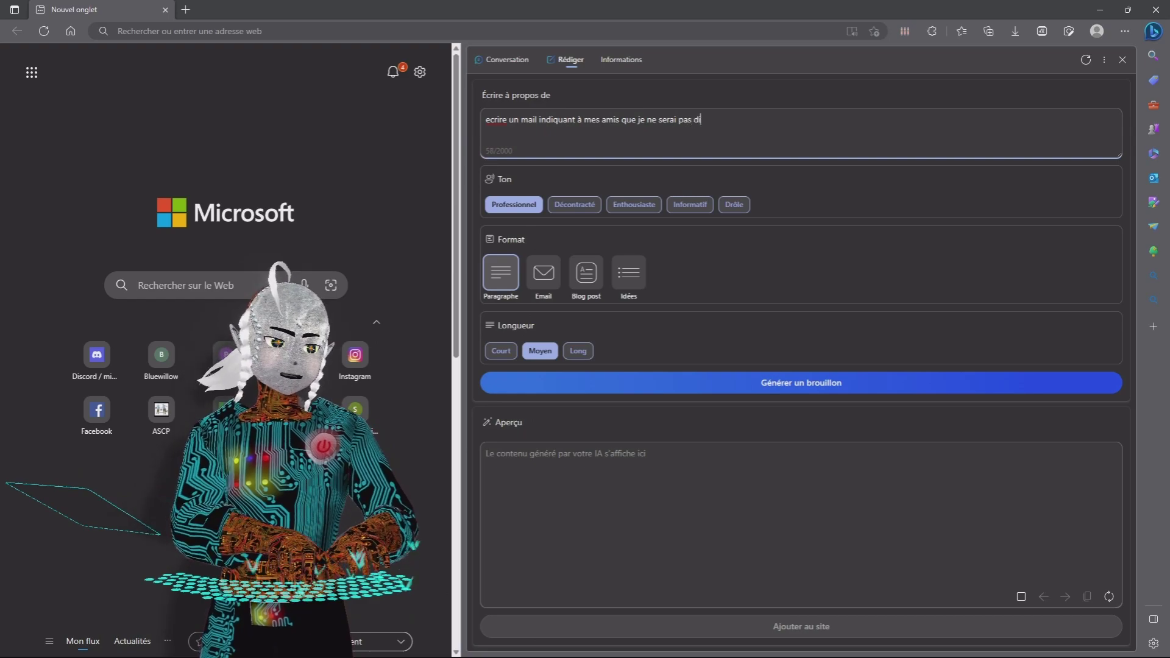
{"action": "type", "text": "sponible"}
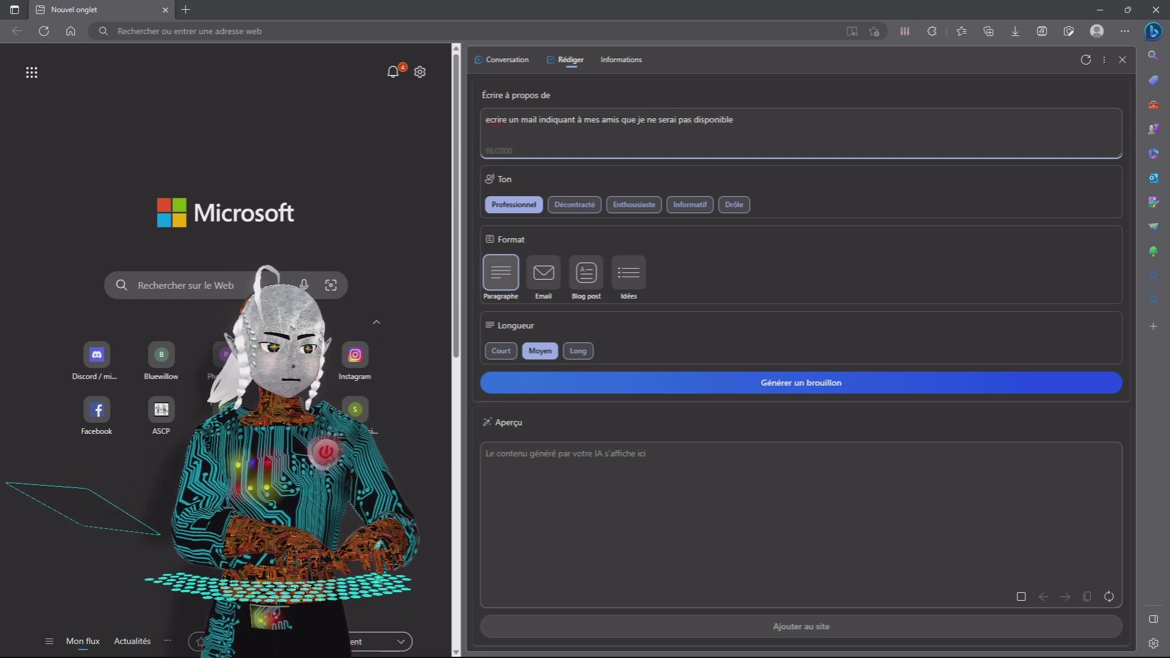
{"action": "type", "text": " au mois d'a"}
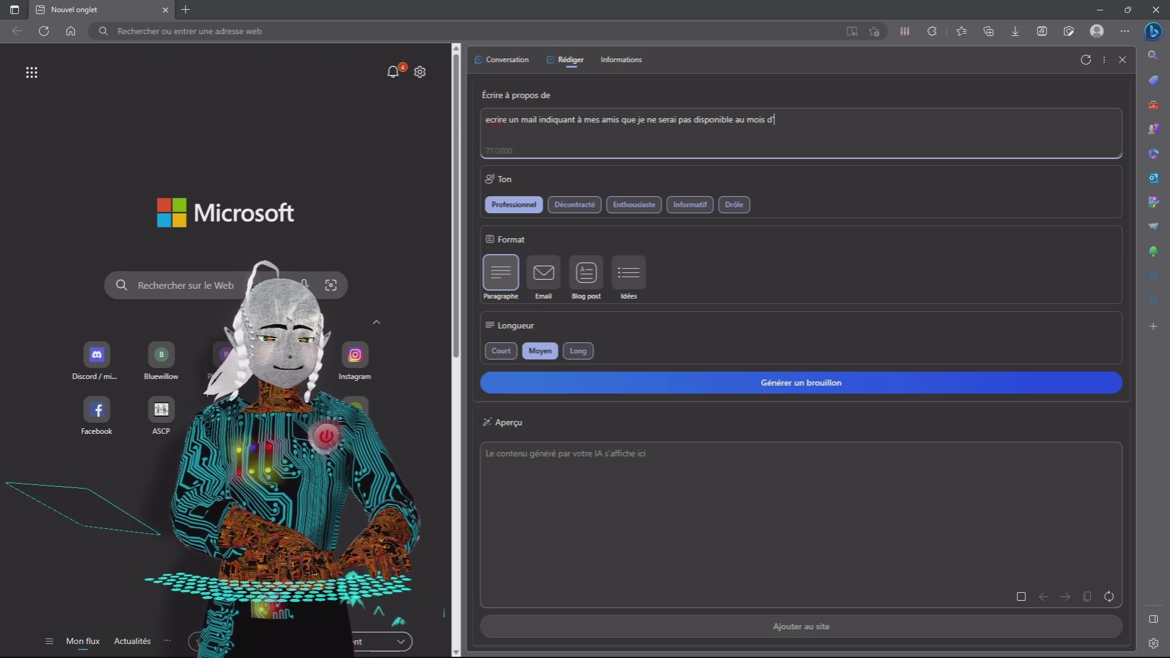
{"action": "type", "text": "out"}
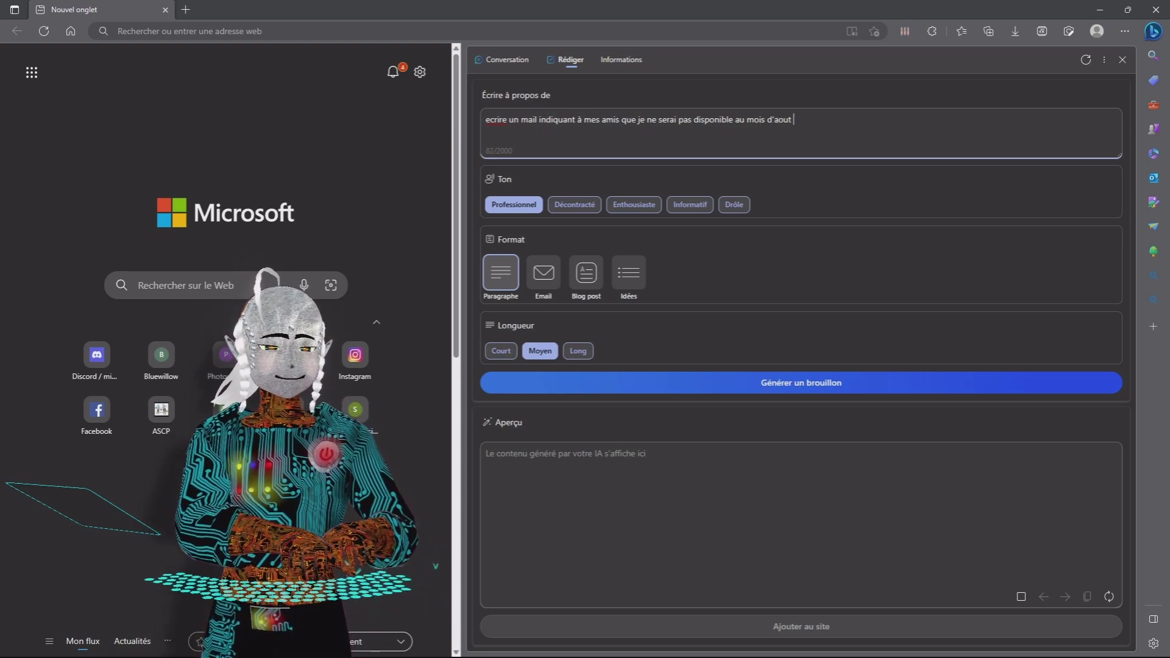
{"action": "type", "text": " car je s"}
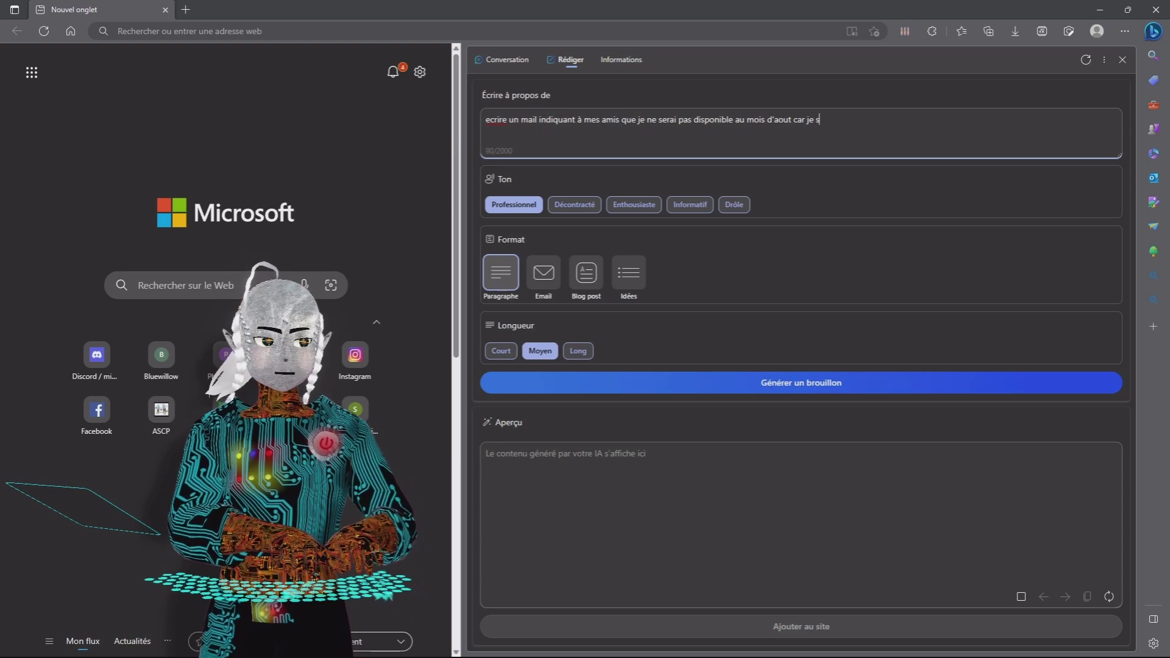
{"action": "type", "text": "erai en vacance"}
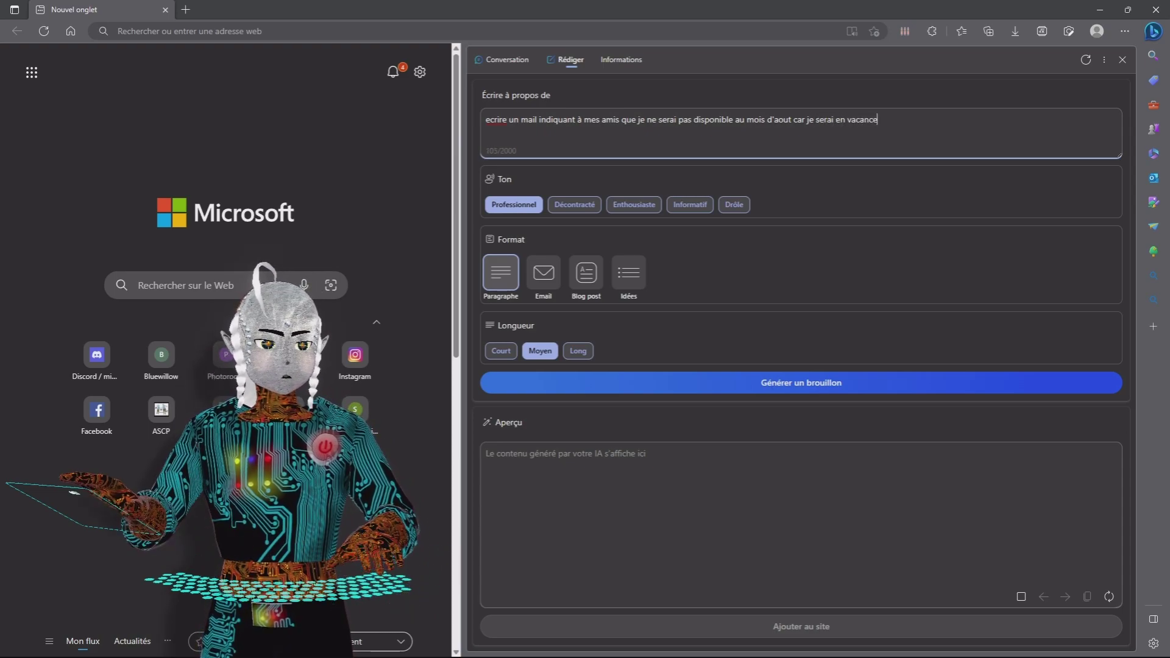
Step: Set the tone to Drôle and the format to Email, and generate the draft about the August absence
{"action": "left_click", "coordinate": [735, 206]}
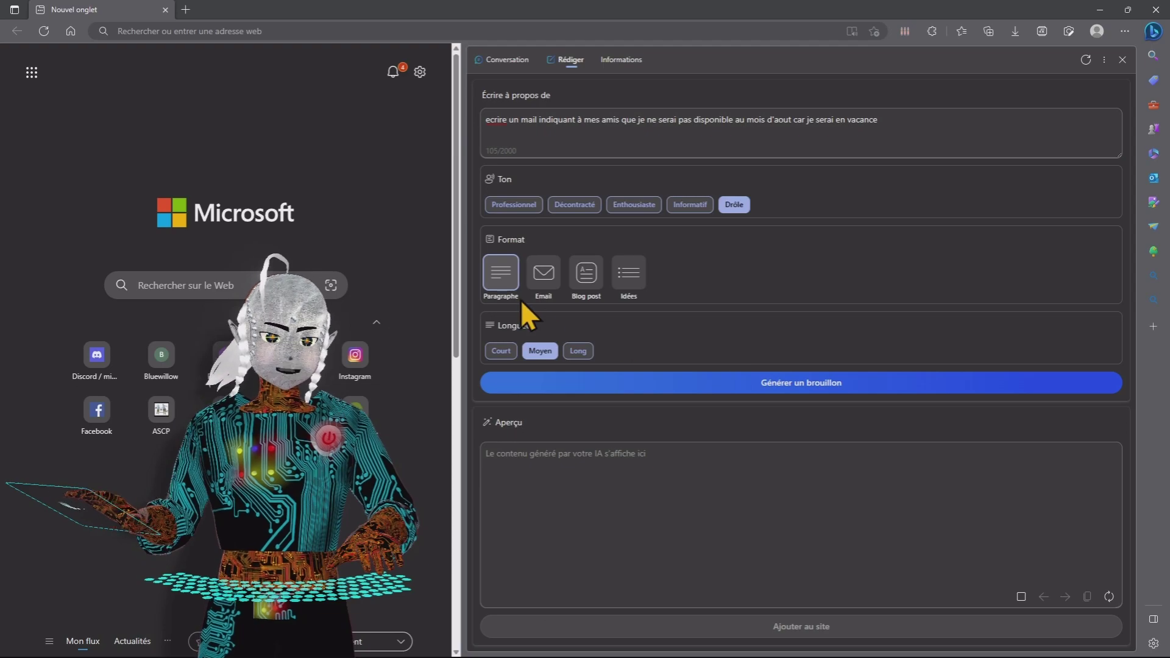
{"action": "left_click", "coordinate": [544, 287]}
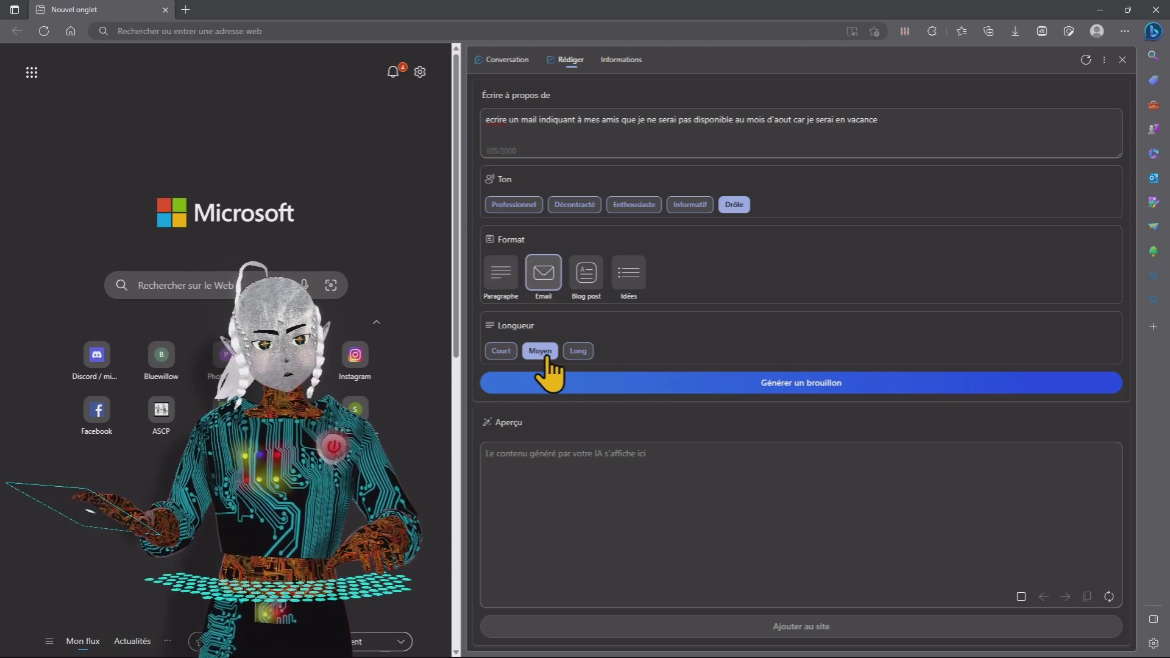
{"action": "left_click", "coordinate": [816, 382]}
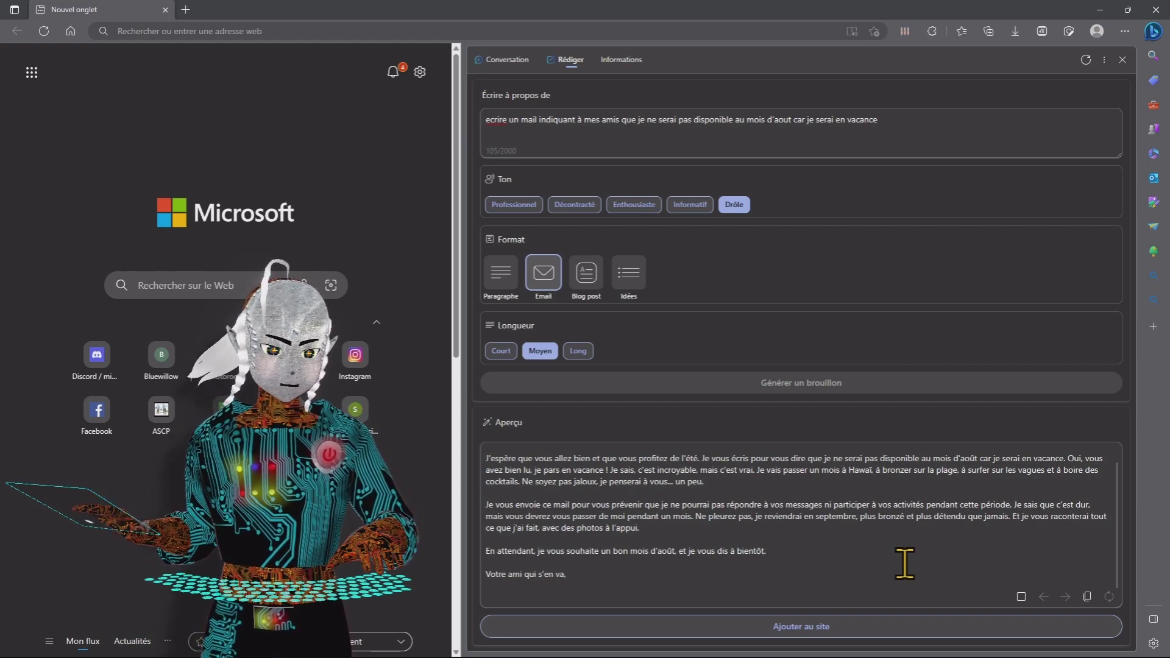
{"action": "scroll", "coordinate": [907, 563], "scroll_direction": "up", "scroll_amount": 1}
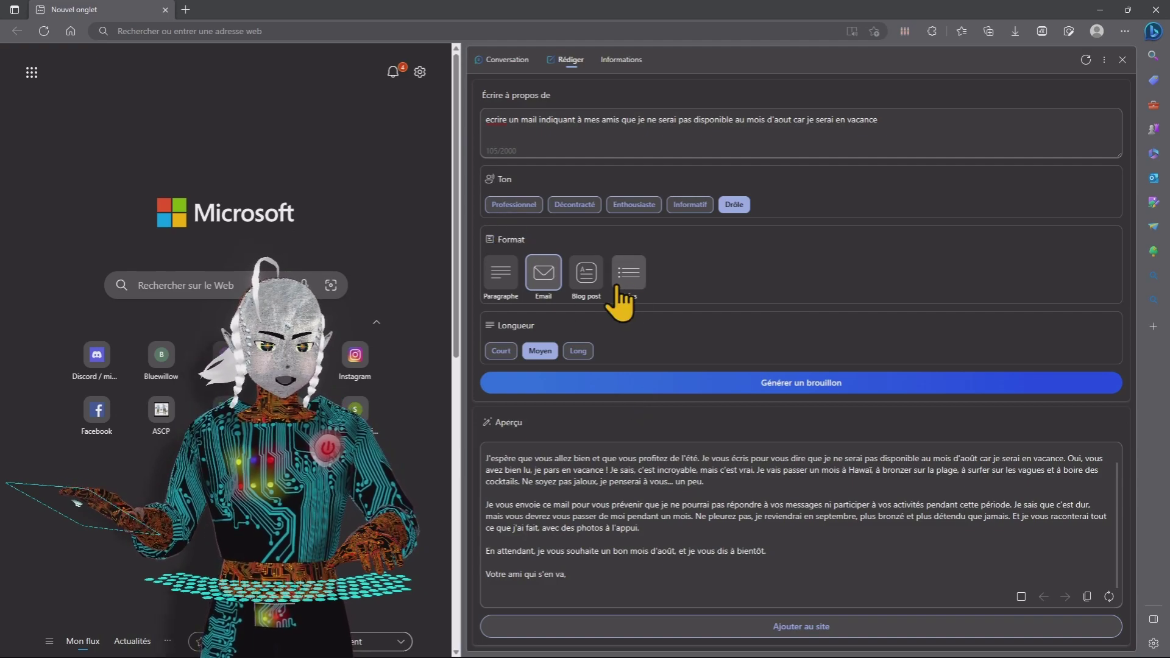
Step: Set the tone to Professionnel and replace the topic with "indiquer à mes collègues de travail que je serai absent du 1er au 31 aout"
{"action": "left_click", "coordinate": [497, 207]}
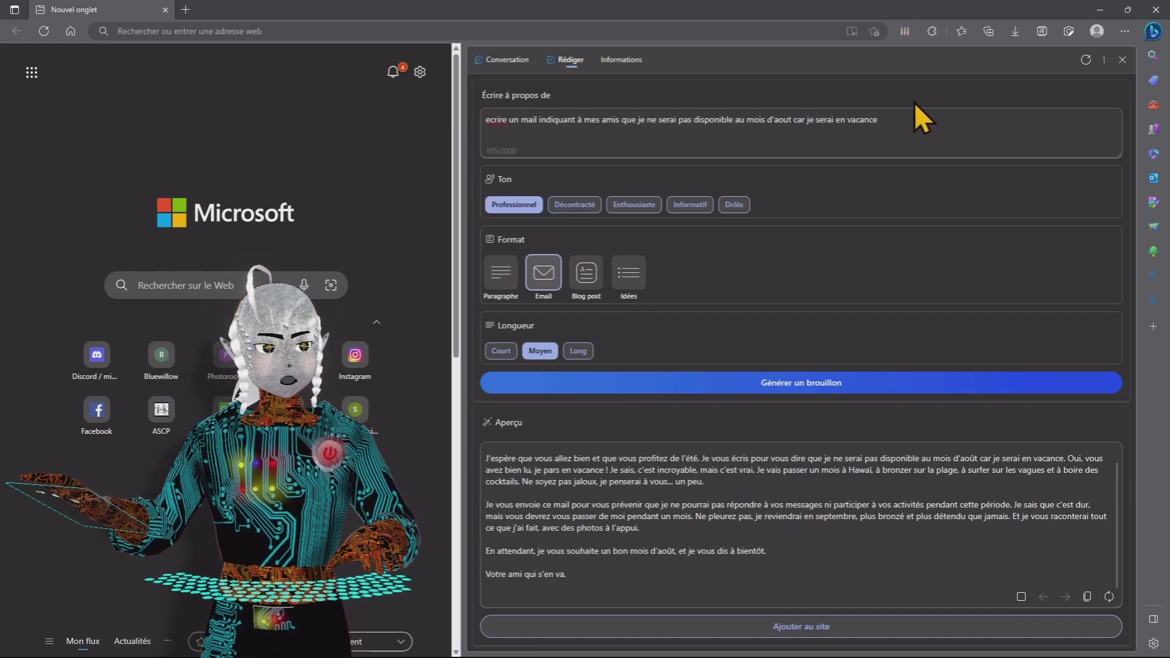
{"action": "left_click_drag", "start_coordinate": [906, 120], "coordinate": [310, 115]}
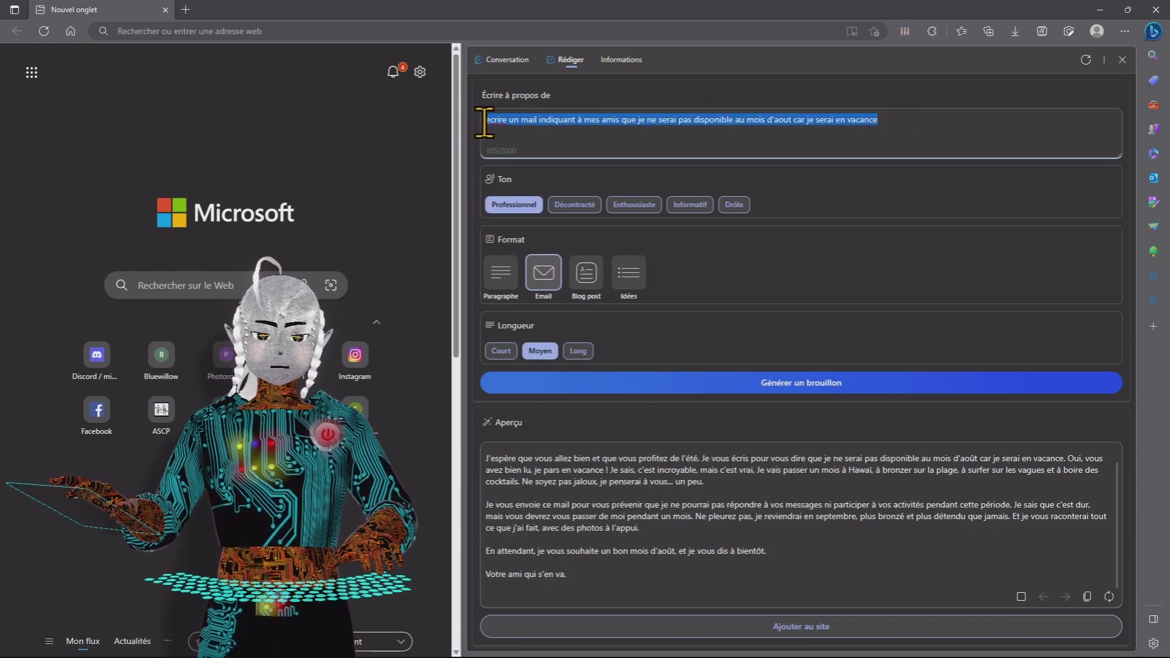
{"action": "type", "text": "i n"}
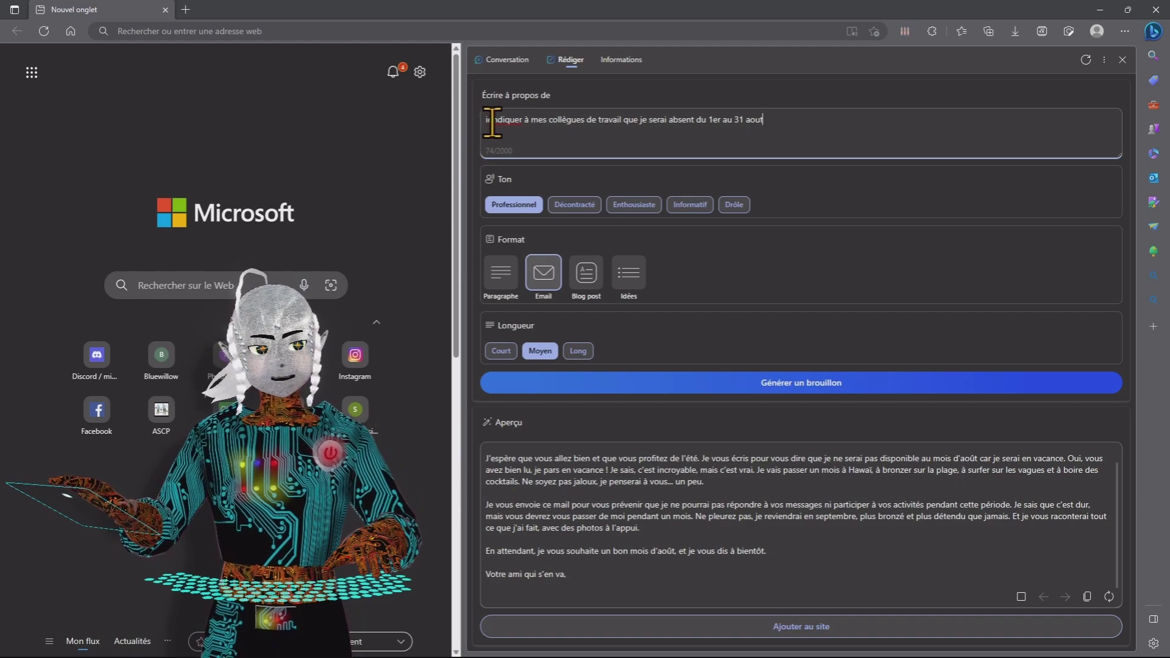
{"action": "key", "text": "BackSpace"}
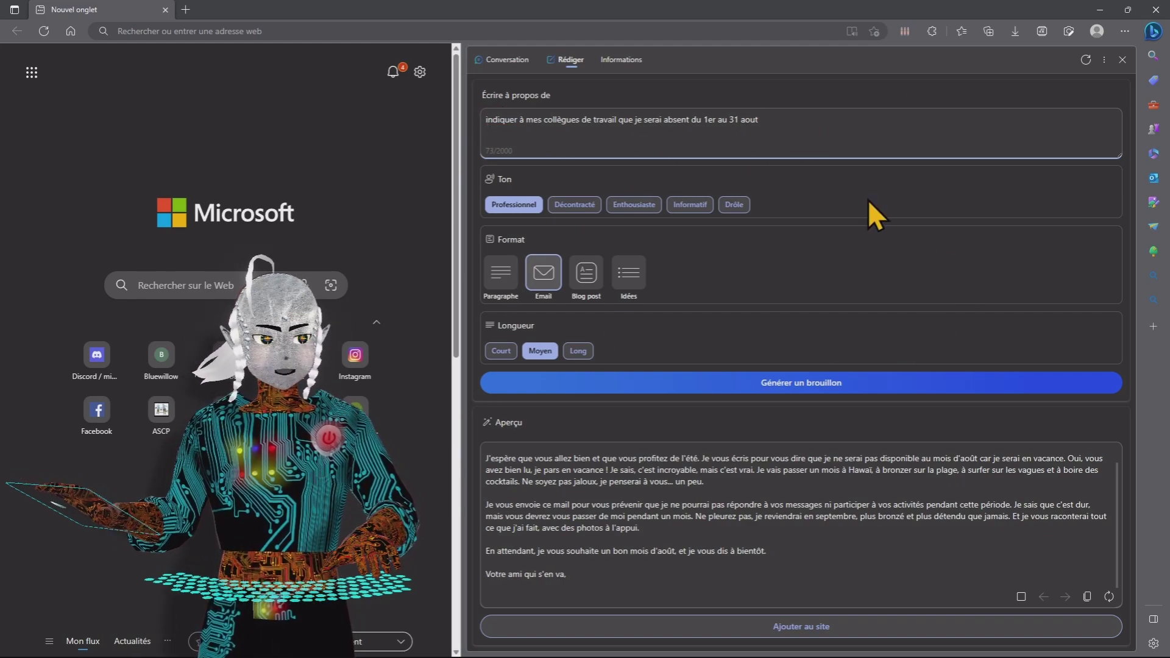
Step: Keep the Professionnel tone, set the format to Paragraphe and the length to Court, and generate the draft for the colleagues
{"action": "left_click", "coordinate": [515, 205]}
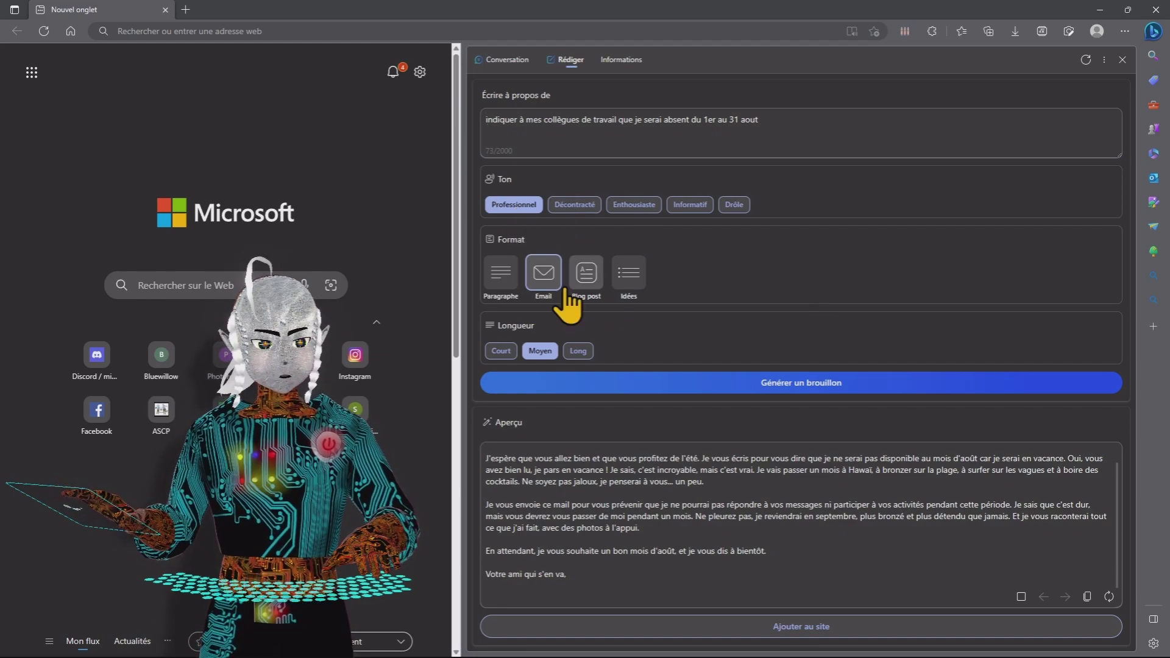
{"action": "left_click", "coordinate": [506, 279]}
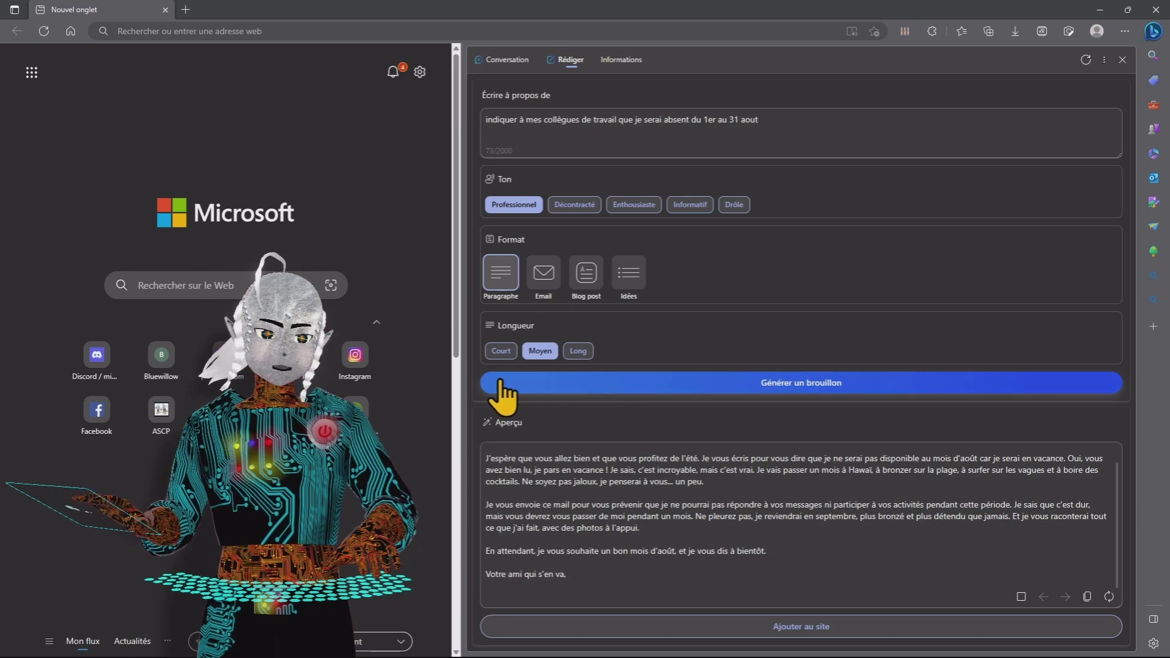
{"action": "left_click", "coordinate": [500, 352]}
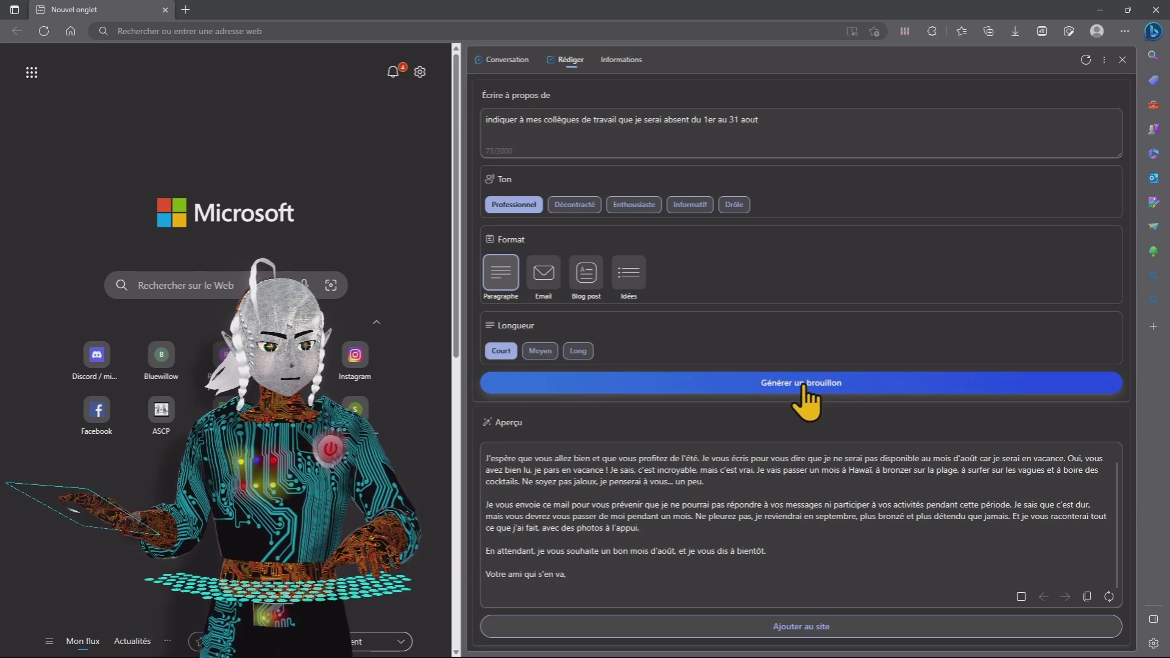
{"action": "left_click", "coordinate": [741, 384]}
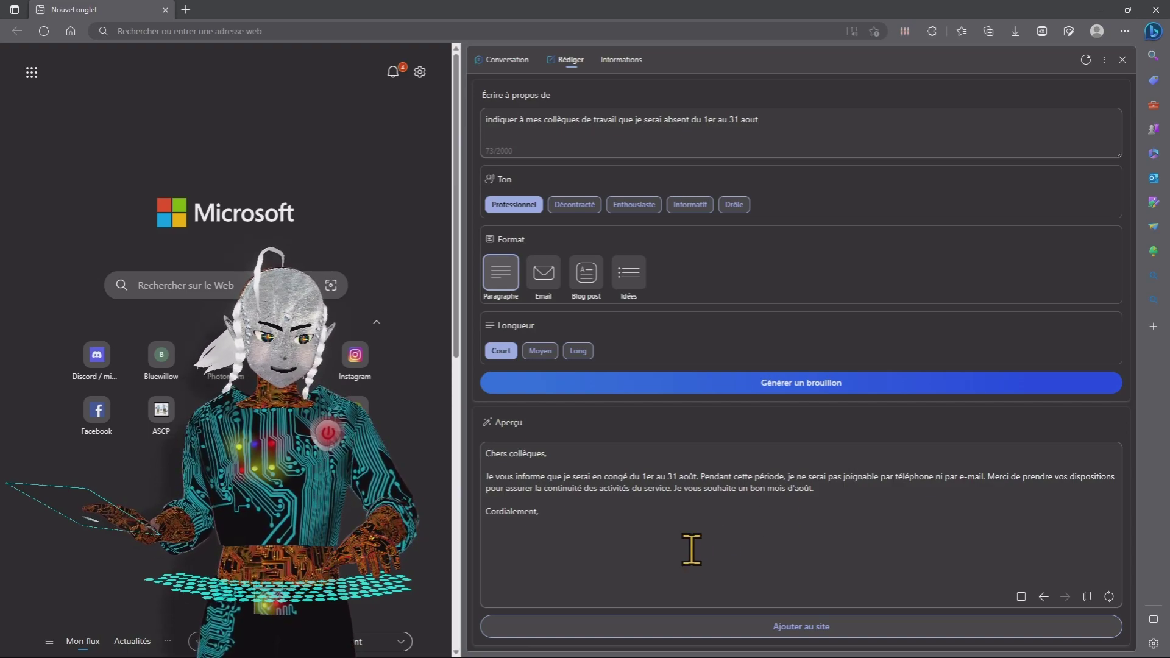
Step: Select the full text of the generated message in the preview, view its editing options such as Copier, and clear the selection
{"action": "left_click_drag", "start_coordinate": [600, 523], "coordinate": [453, 451]}
{"action": "right_click", "coordinate": [602, 492]}
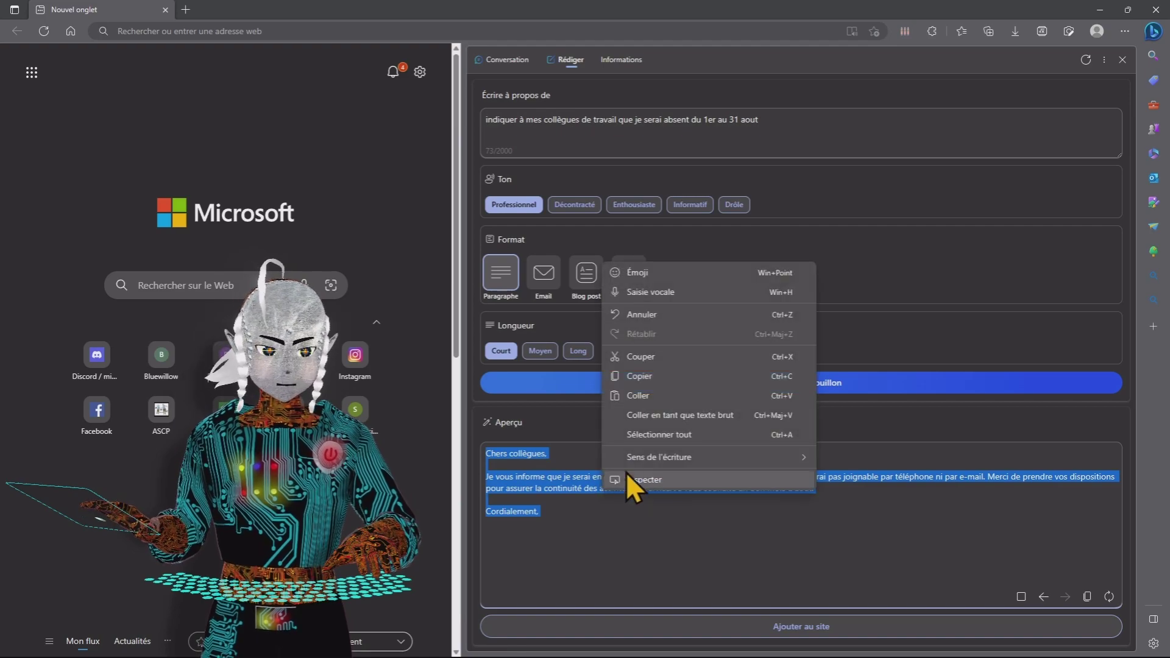
{"action": "left_click", "coordinate": [745, 543]}
{"action": "left_click", "coordinate": [745, 542]}
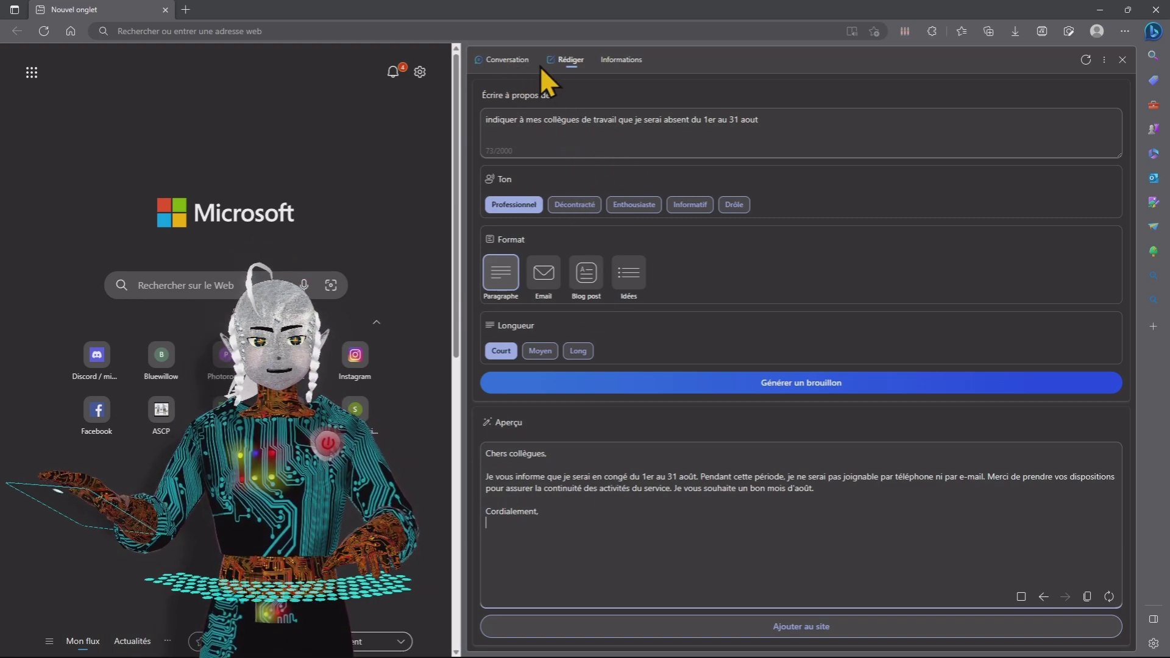
Step: View the Informations section of the Bing sidebar, return to the Conversation section, and close the sidebar
{"action": "left_click", "coordinate": [622, 59]}
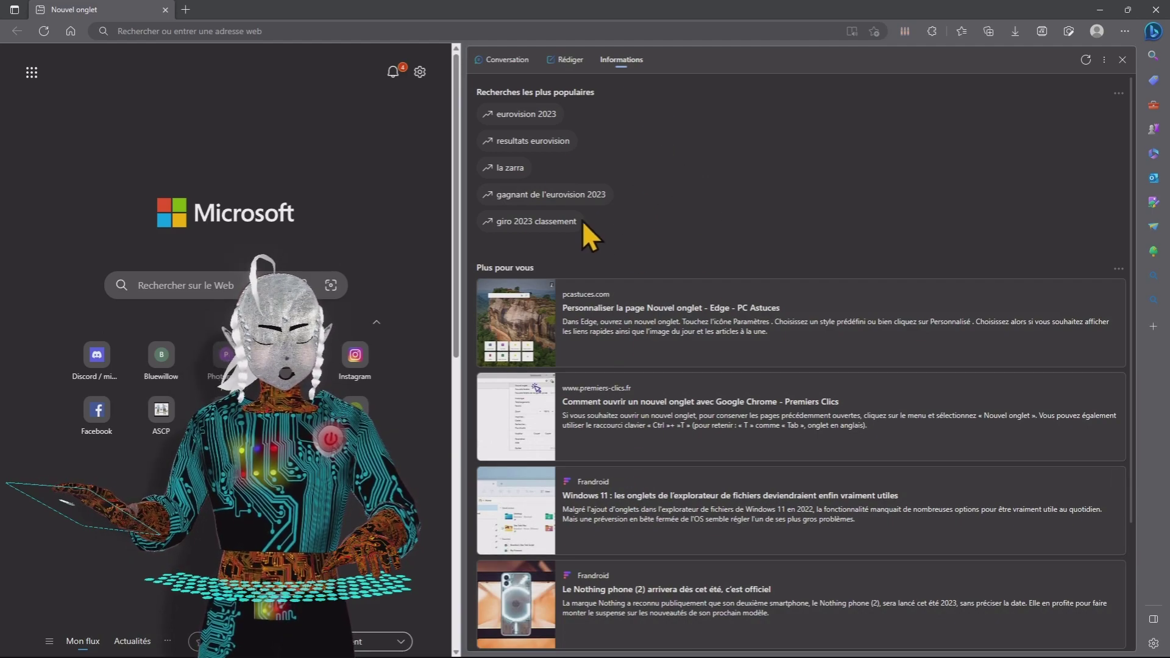
{"action": "left_click", "coordinate": [507, 67]}
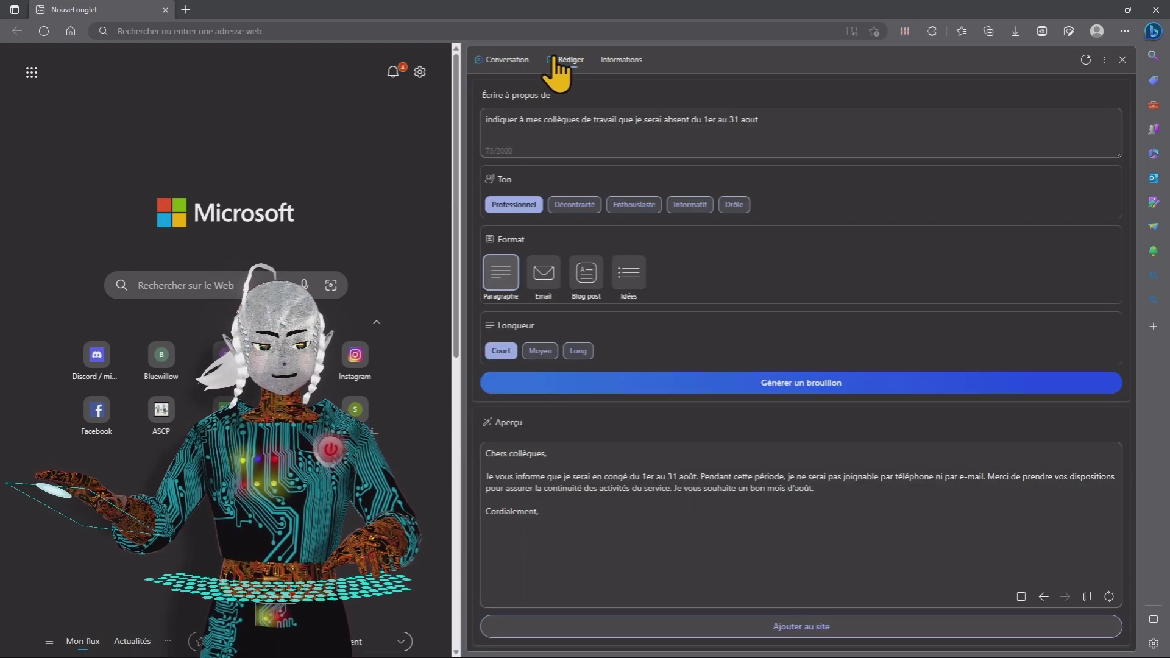
{"action": "left_click", "coordinate": [507, 61]}
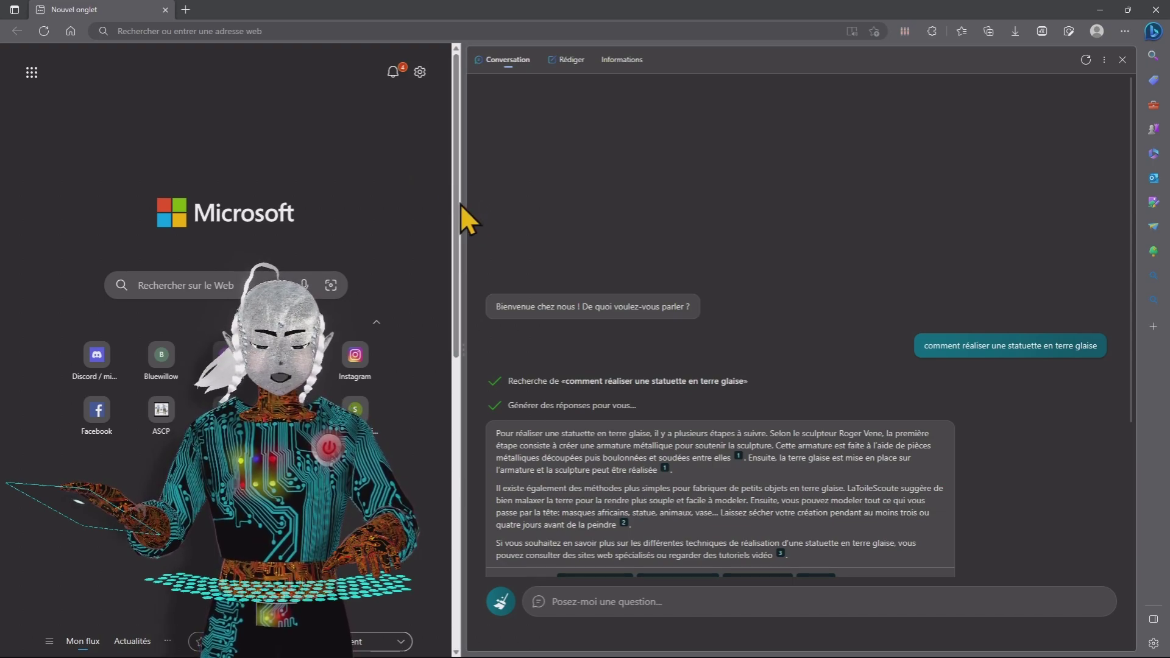
{"action": "left_click", "coordinate": [1122, 59]}
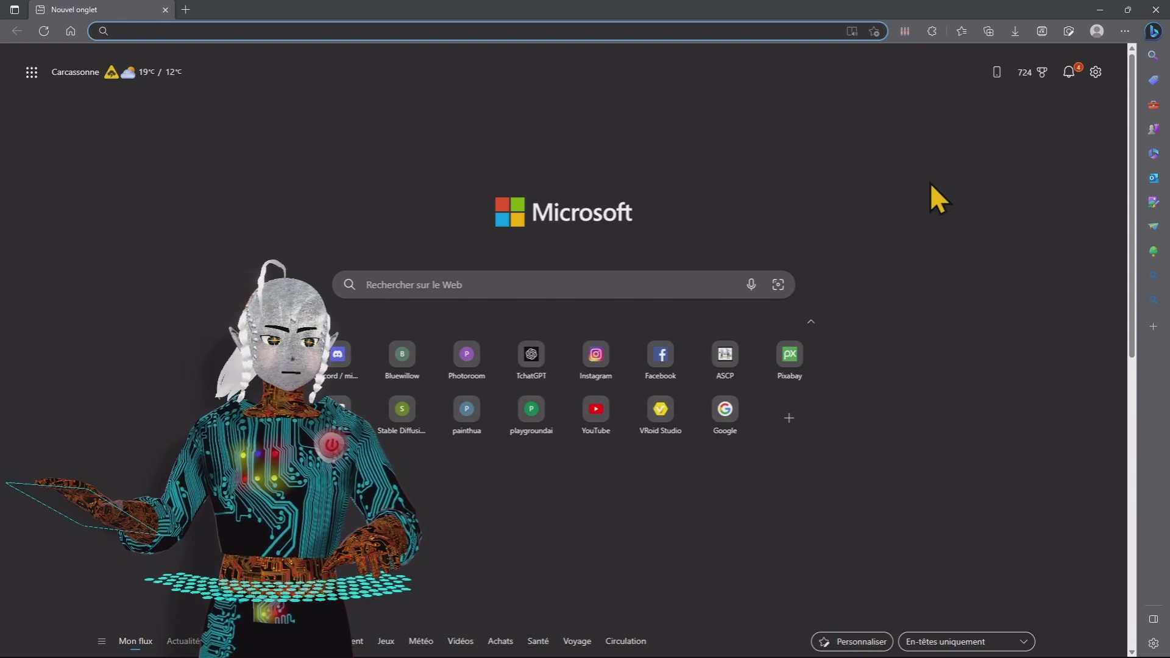
Step: Open Image Creator in the sidebar and widen its pane to about 60% of the browser window
{"action": "left_click", "coordinate": [1153, 33]}
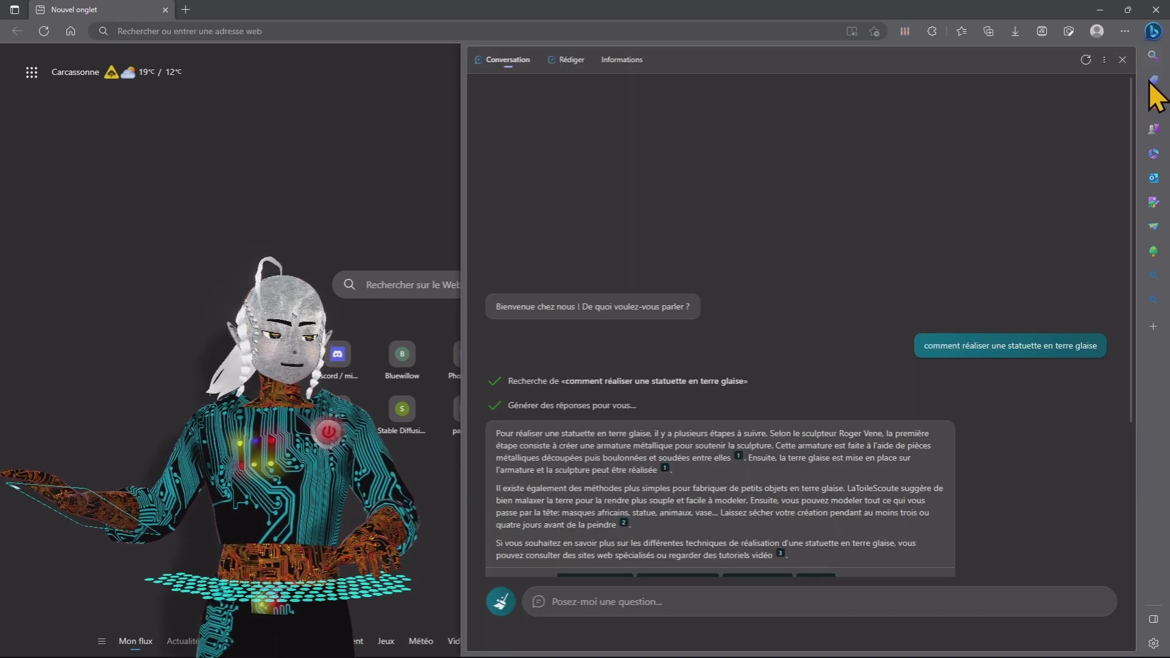
{"action": "left_click", "coordinate": [1154, 203]}
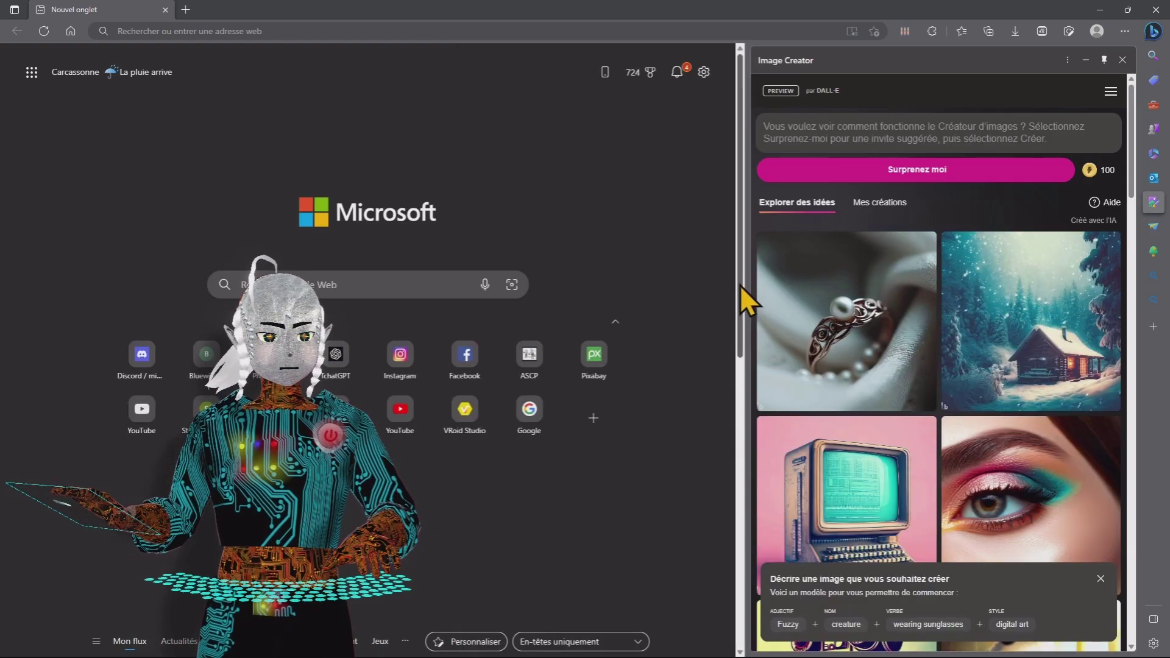
{"action": "left_click_drag", "start_coordinate": [748, 288], "coordinate": [431, 283]}
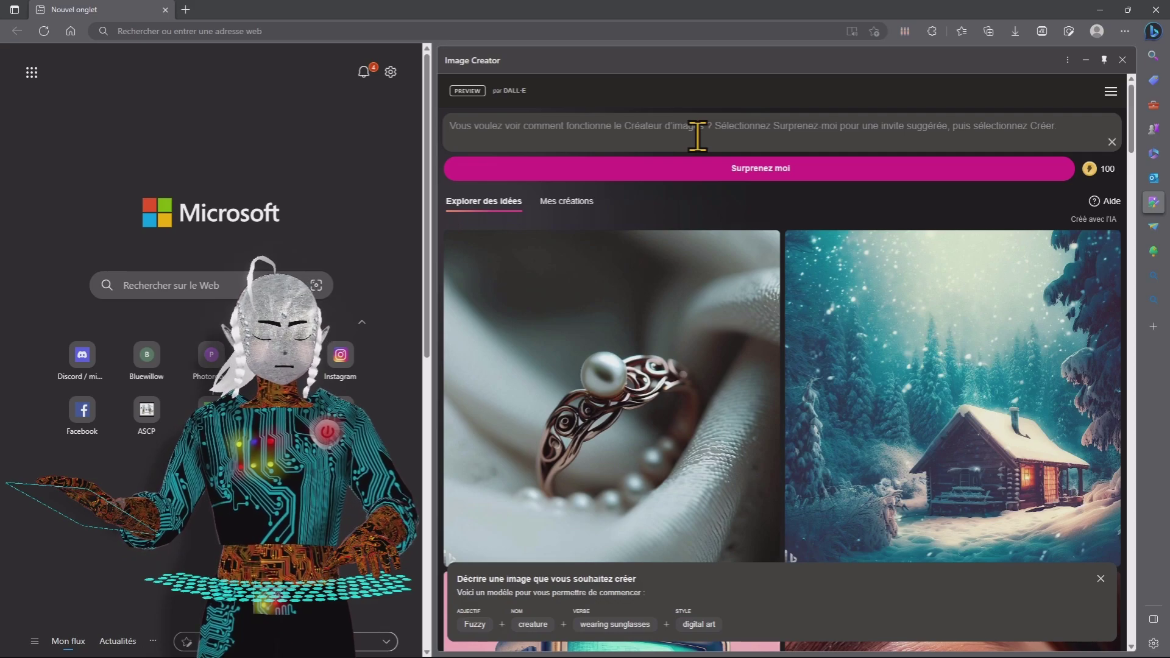
{"action": "scroll", "coordinate": [773, 220], "scroll_direction": "down", "scroll_amount": 5}
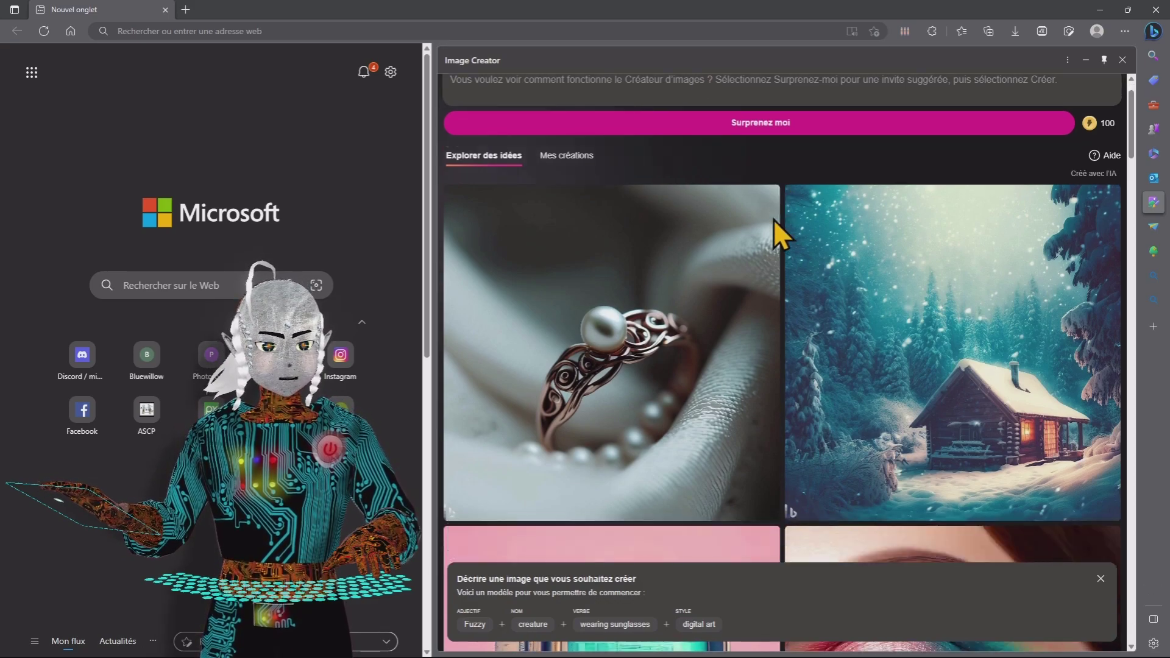
{"action": "scroll", "coordinate": [773, 218], "scroll_direction": "up", "scroll_amount": 5}
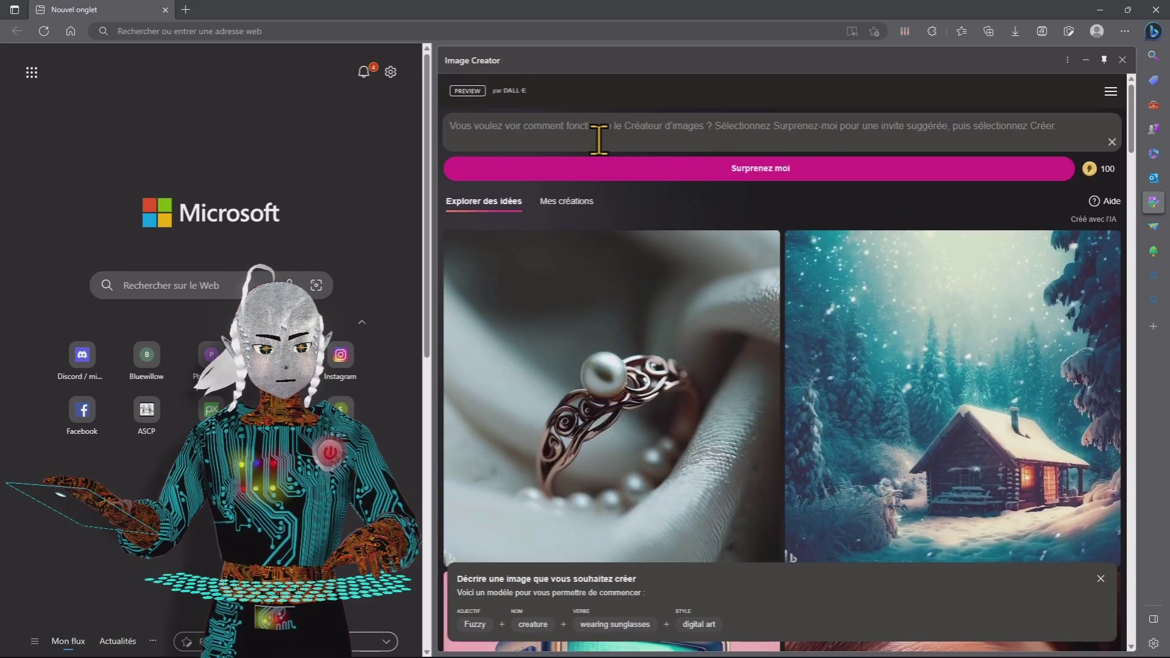
Step: Create images from the prompt "dessine moi un ourson dans les bras d'un bonhomme de neige" and look over the generated pictures
{"action": "type", "text": "dessine moi un ourson dans les bras d'un bonhomme de neige"}
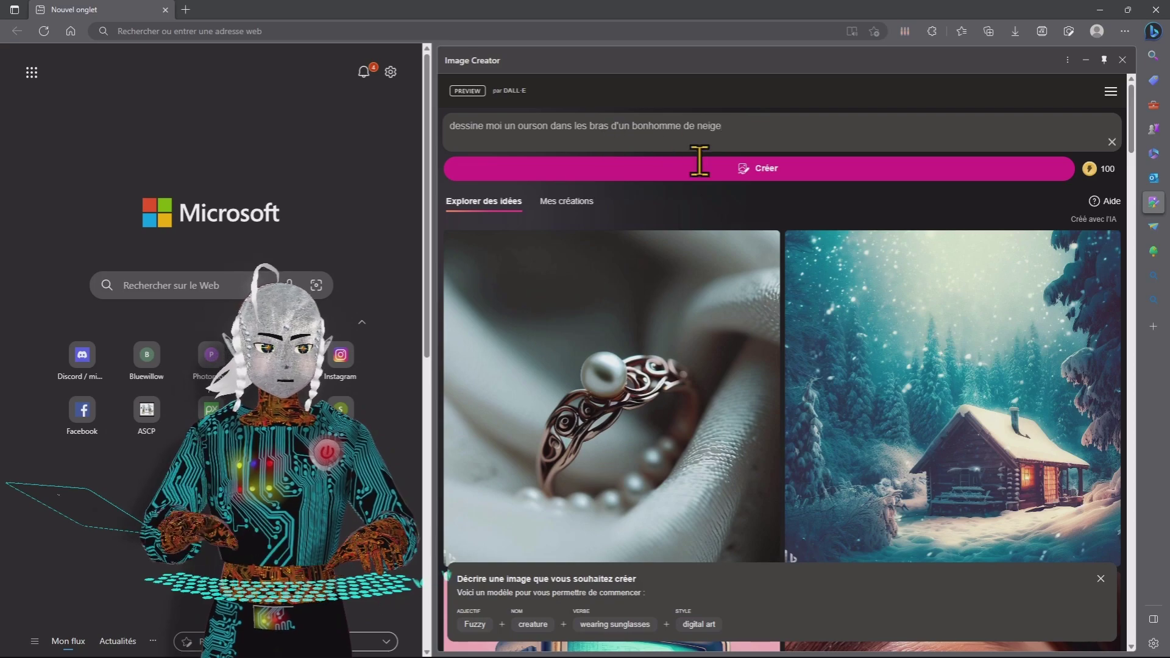
{"action": "left_click", "coordinate": [778, 165]}
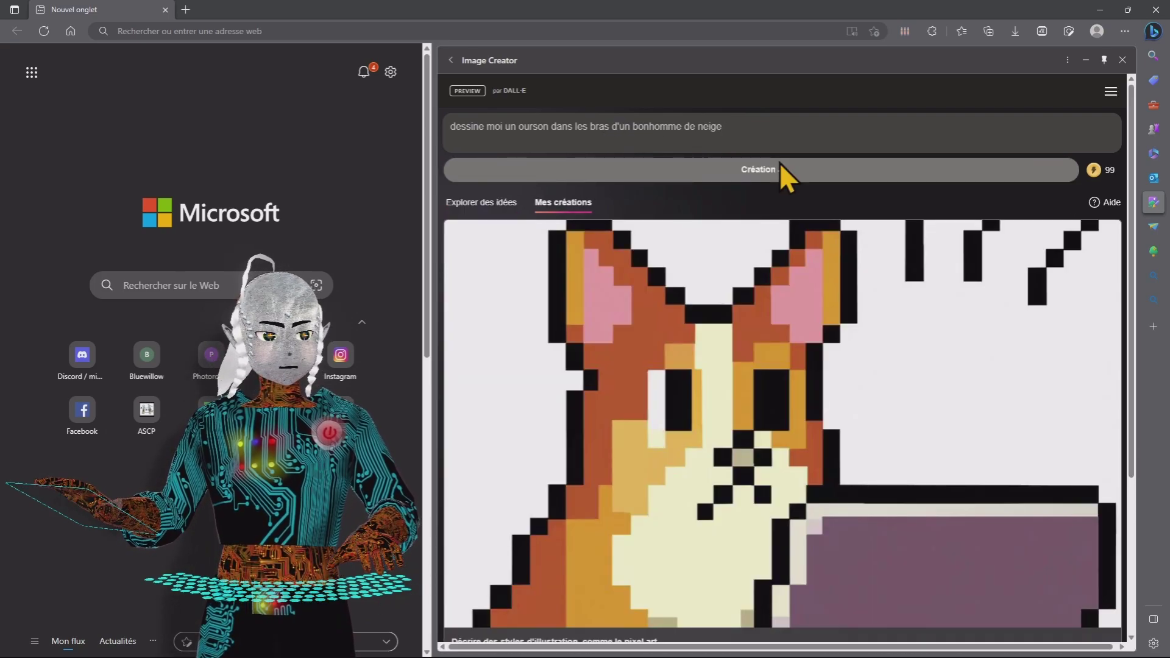
{"action": "mouse_move", "coordinate": [1097, 177]}
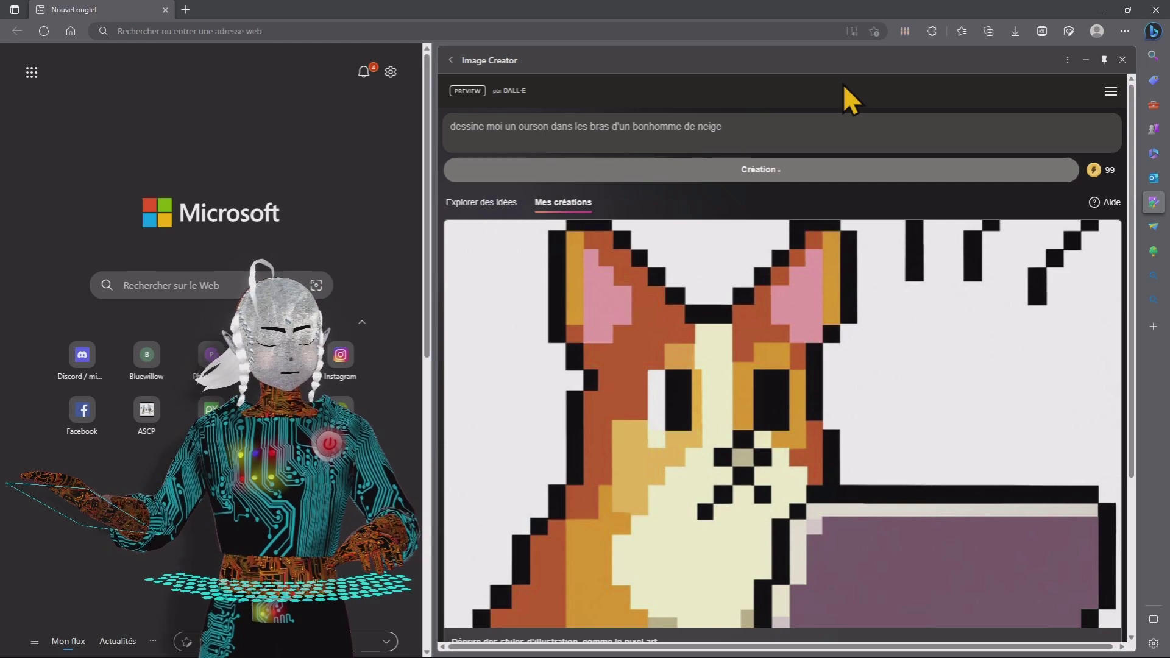
{"action": "scroll", "coordinate": [784, 248], "scroll_direction": "down", "scroll_amount": 3}
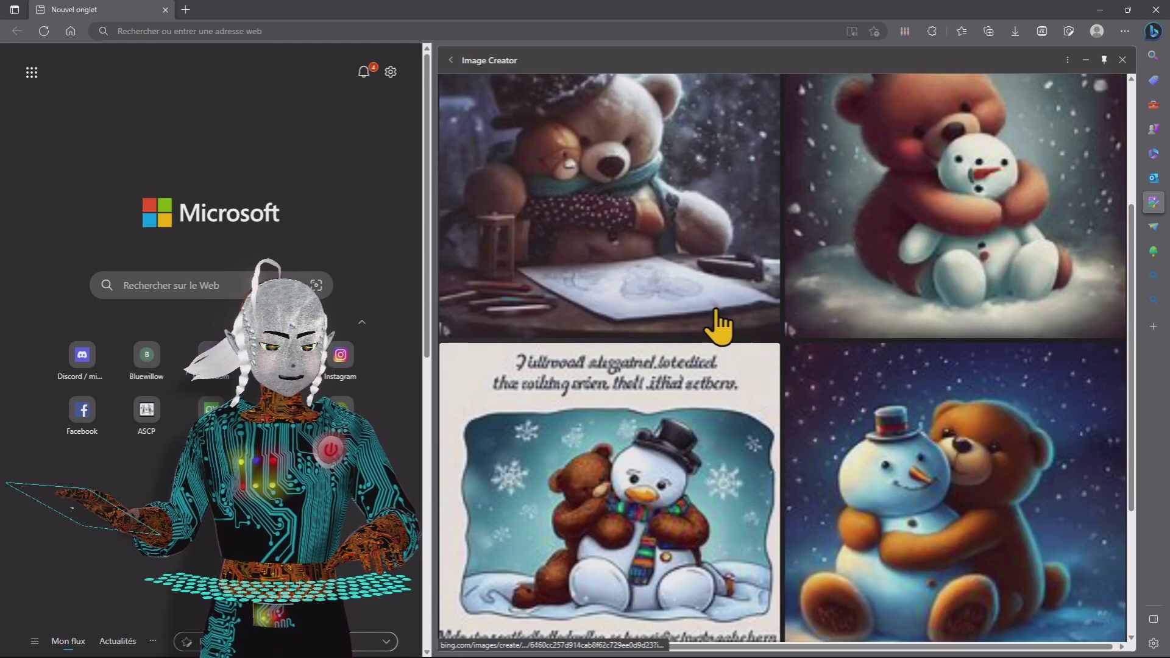
{"action": "scroll", "coordinate": [640, 298], "scroll_direction": "up", "scroll_amount": 1}
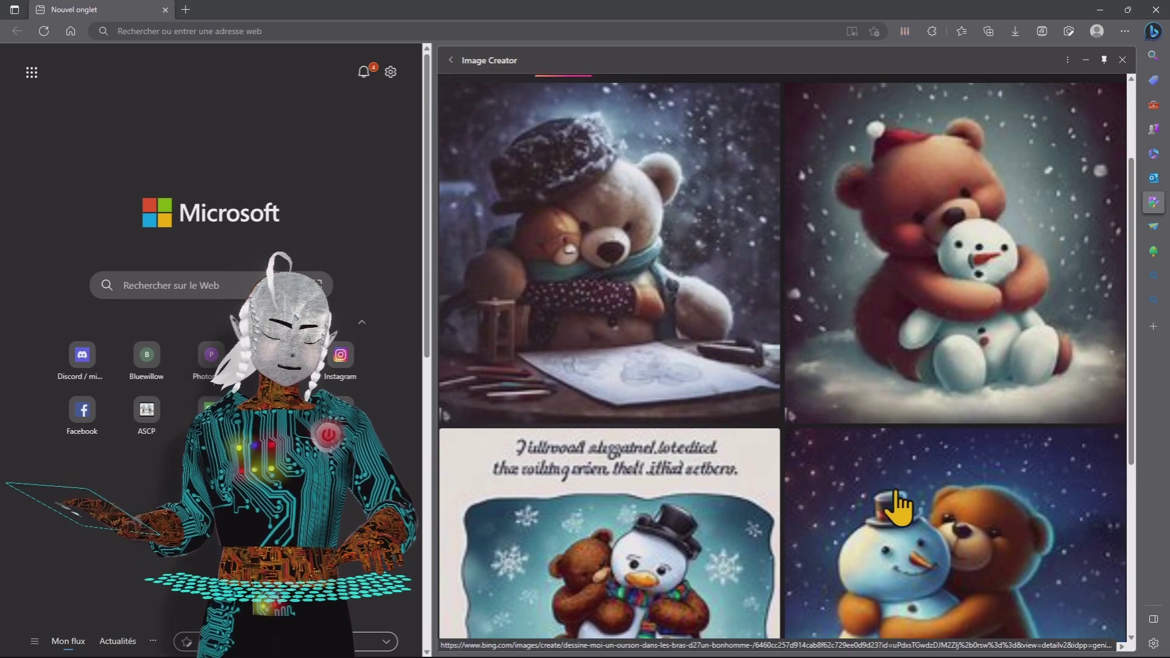
{"action": "scroll", "coordinate": [775, 269], "scroll_direction": "down", "scroll_amount": 1}
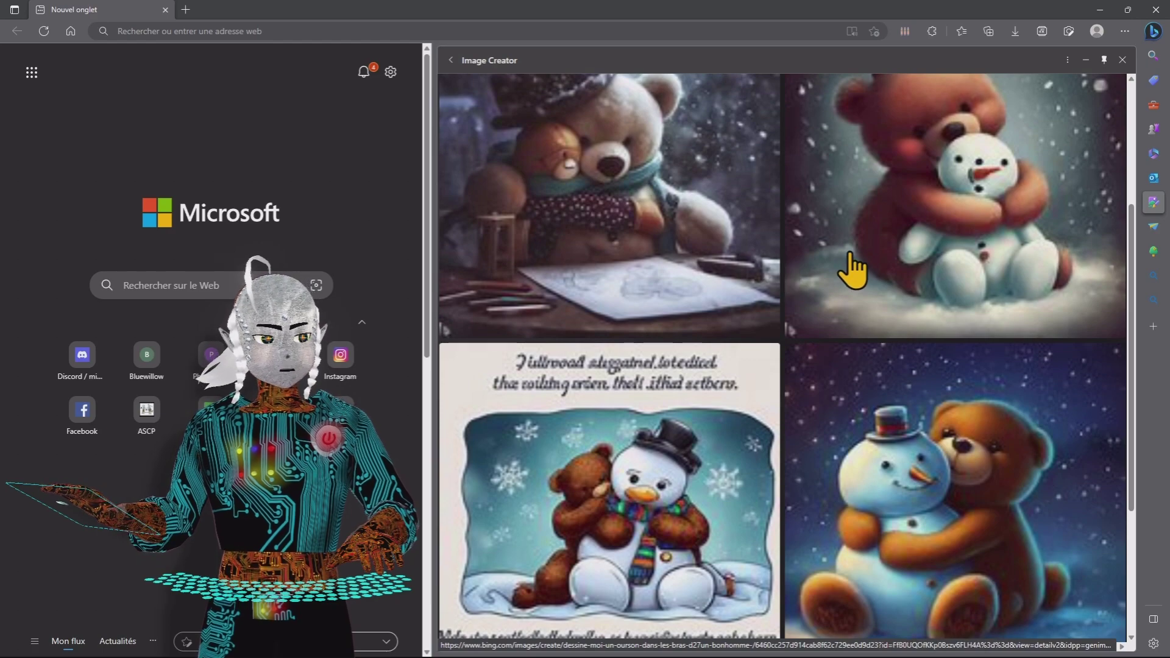
{"action": "scroll", "coordinate": [853, 268], "scroll_direction": "up", "scroll_amount": 1}
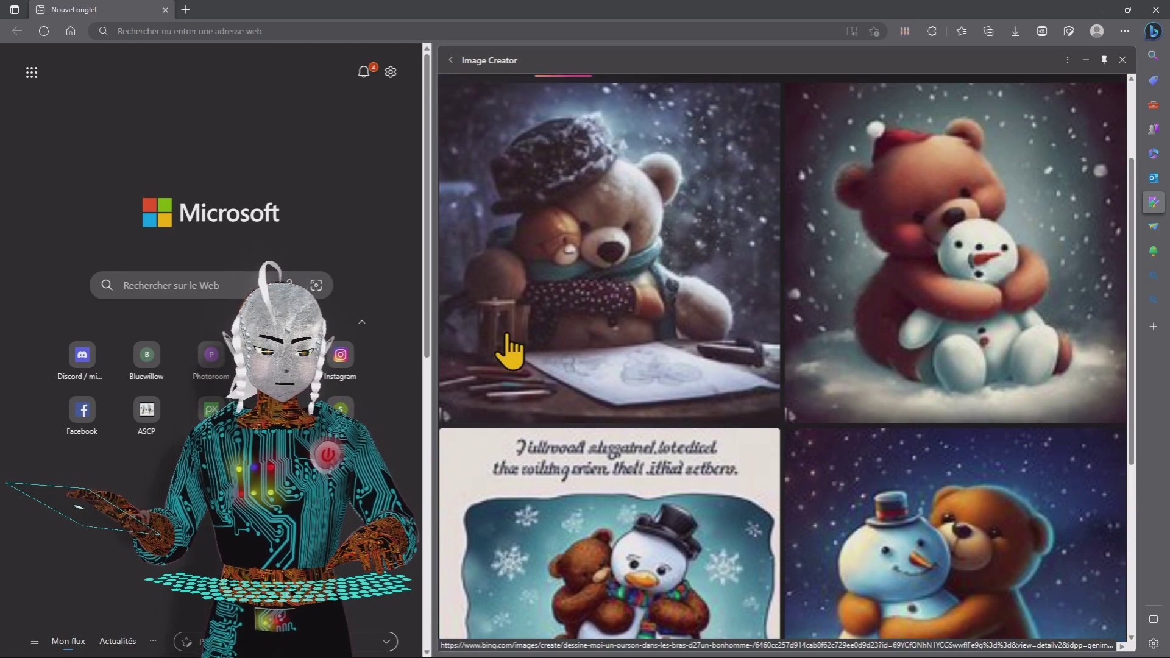
Step: Narrow the Image Creator pane and open each of the four generated bear images full size in its own tab
{"action": "left_click_drag", "start_coordinate": [436, 335], "coordinate": [864, 345]}
{"action": "left_click", "coordinate": [943, 279]}
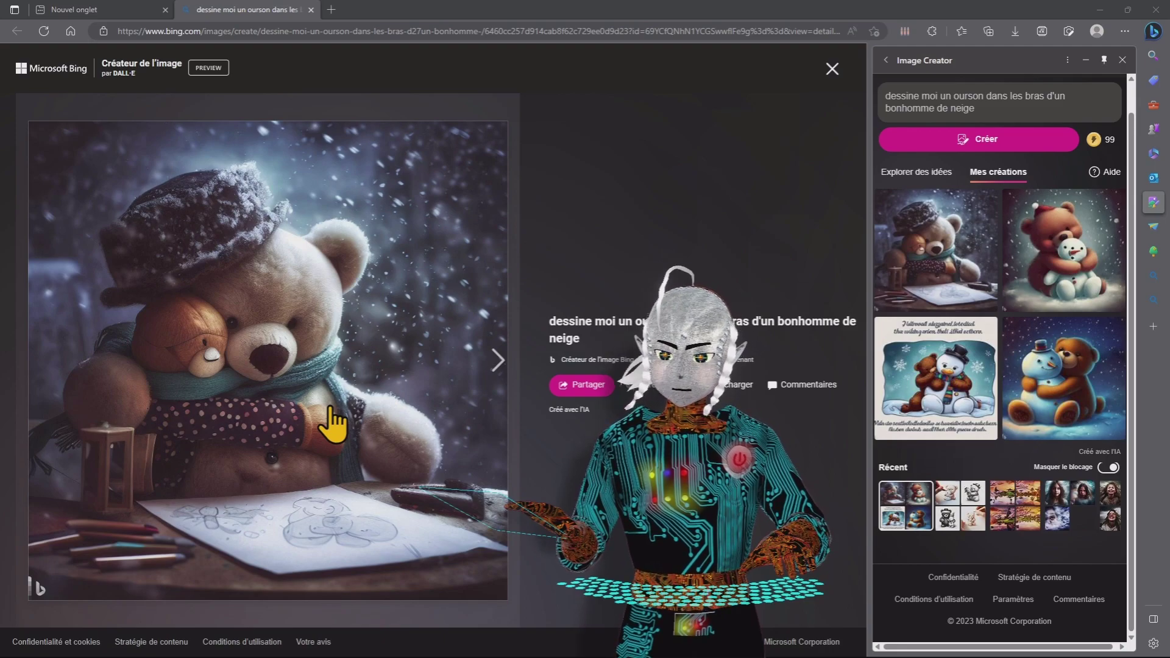
{"action": "left_click", "coordinate": [1070, 281]}
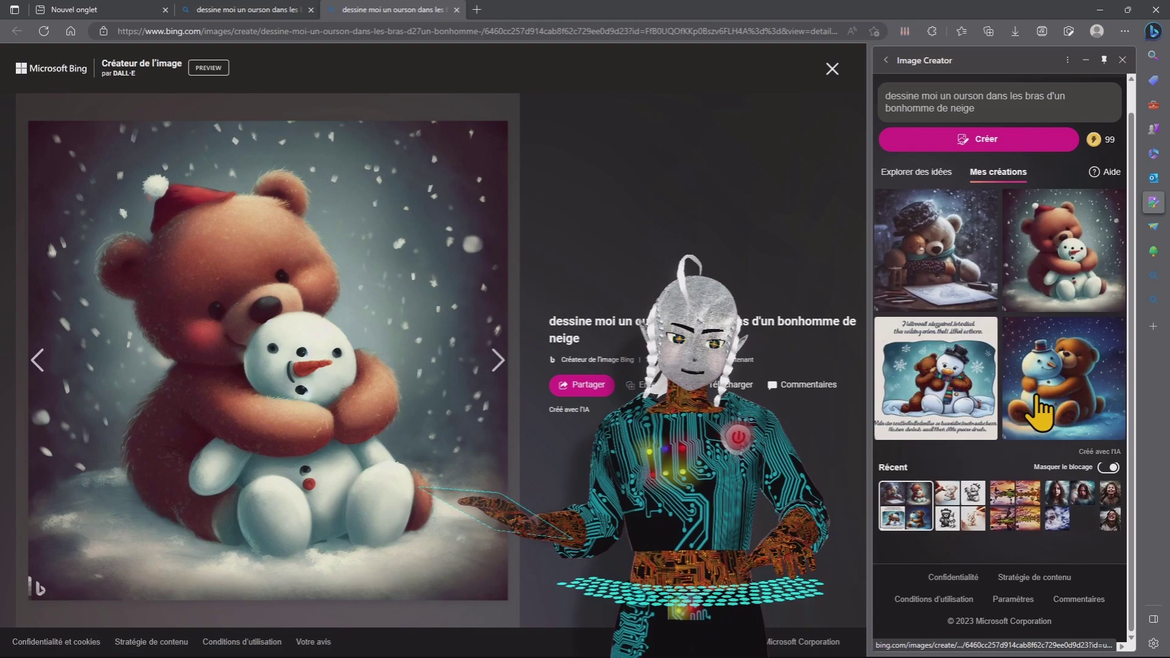
{"action": "left_click", "coordinate": [949, 405]}
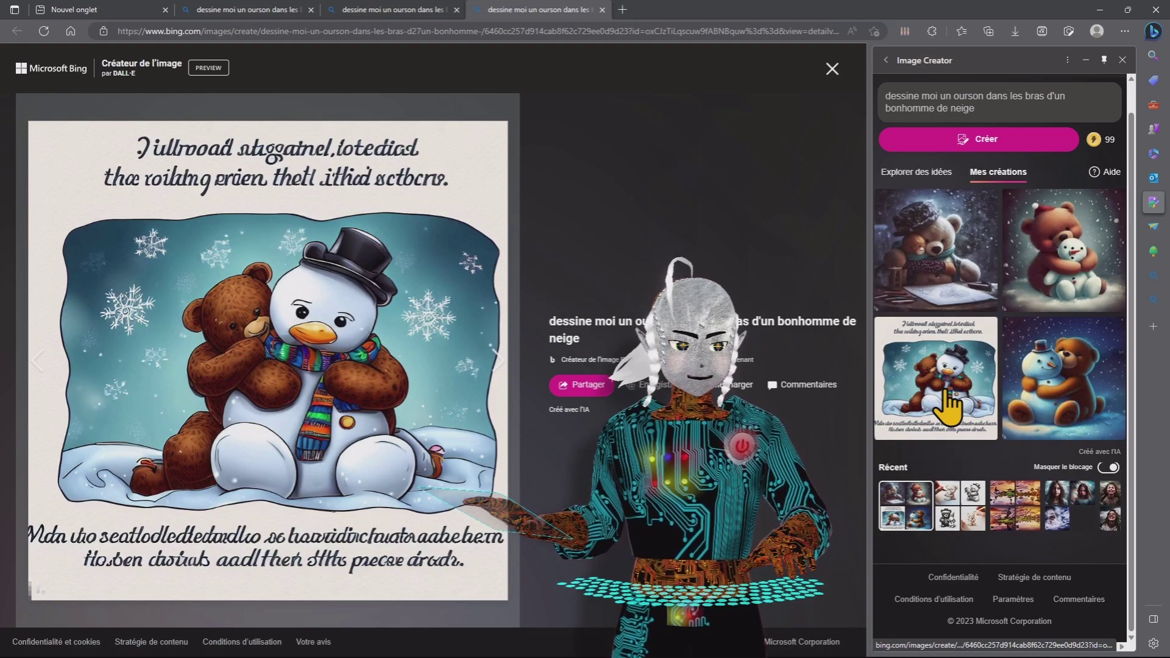
{"action": "left_click", "coordinate": [1063, 384]}
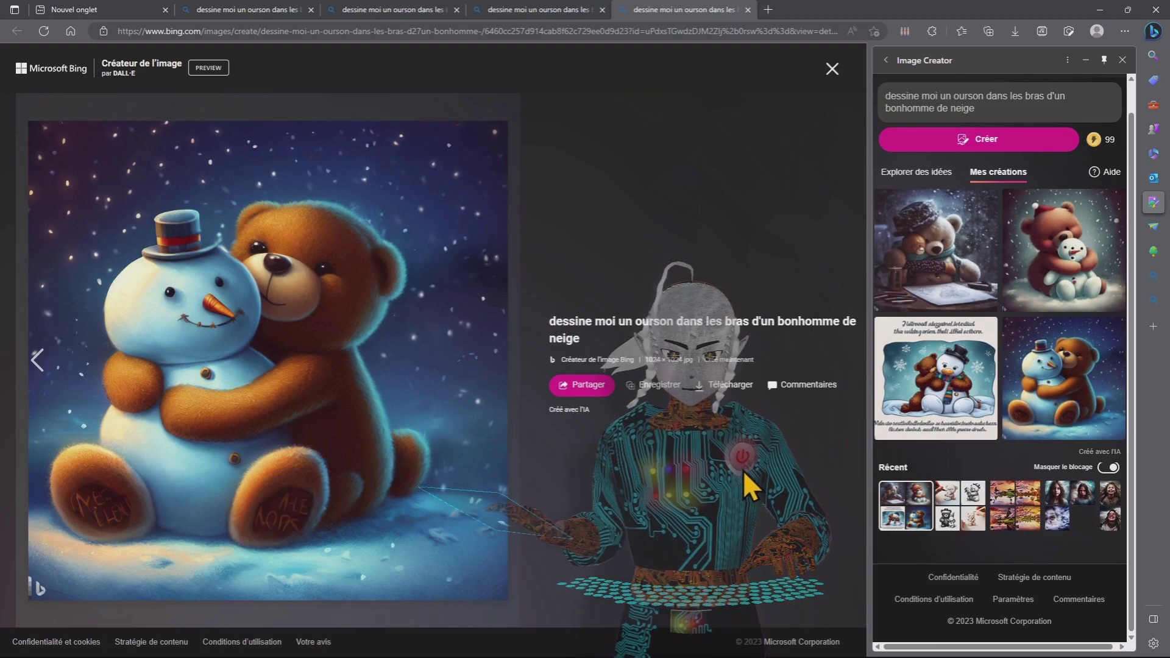
Step: View the saving and copying options for the enlarged image of the bear hugging the snowman, and dismiss them
{"action": "right_click", "coordinate": [347, 283]}
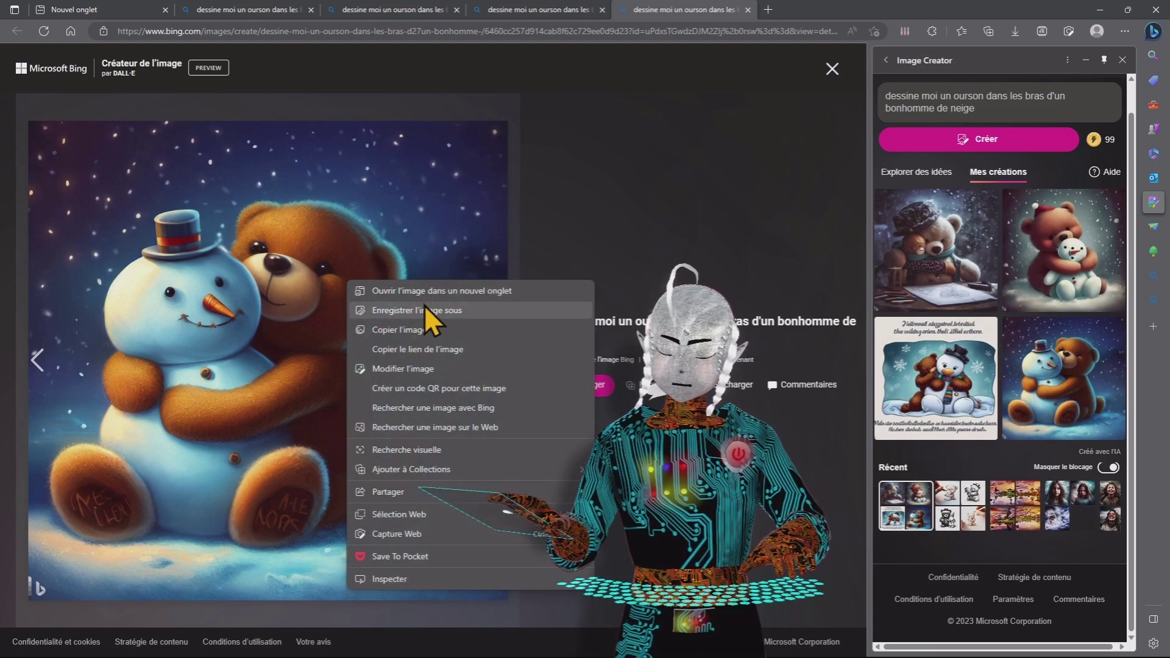
{"action": "left_click", "coordinate": [619, 190]}
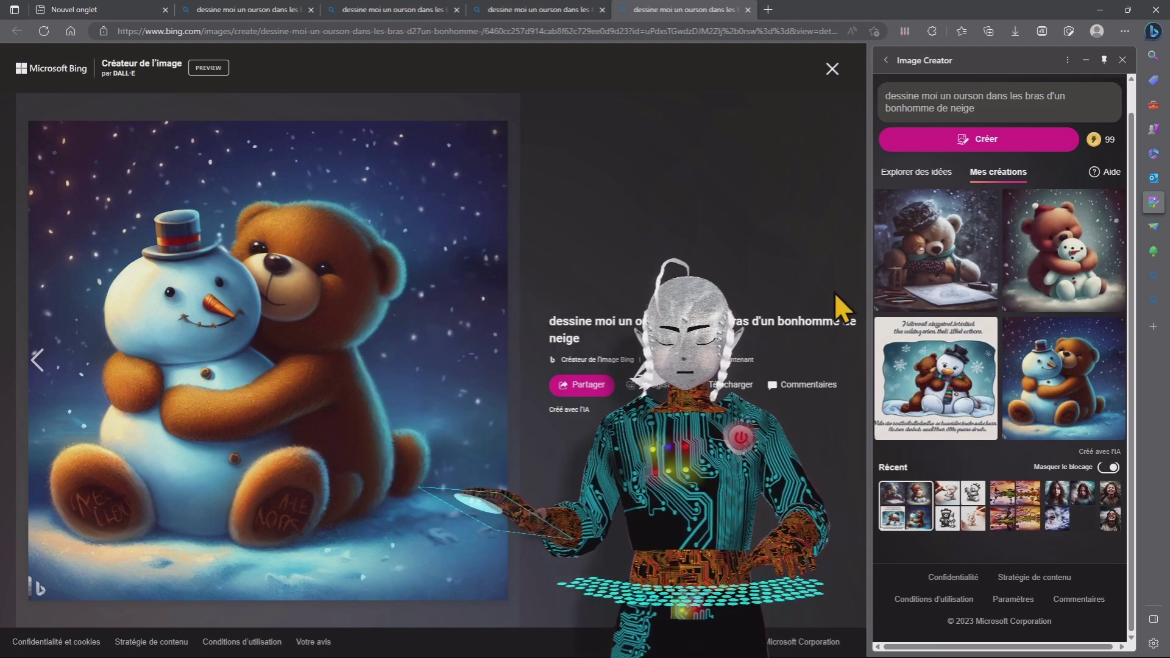
{"action": "left_click_drag", "start_coordinate": [865, 295], "coordinate": [810, 376]}
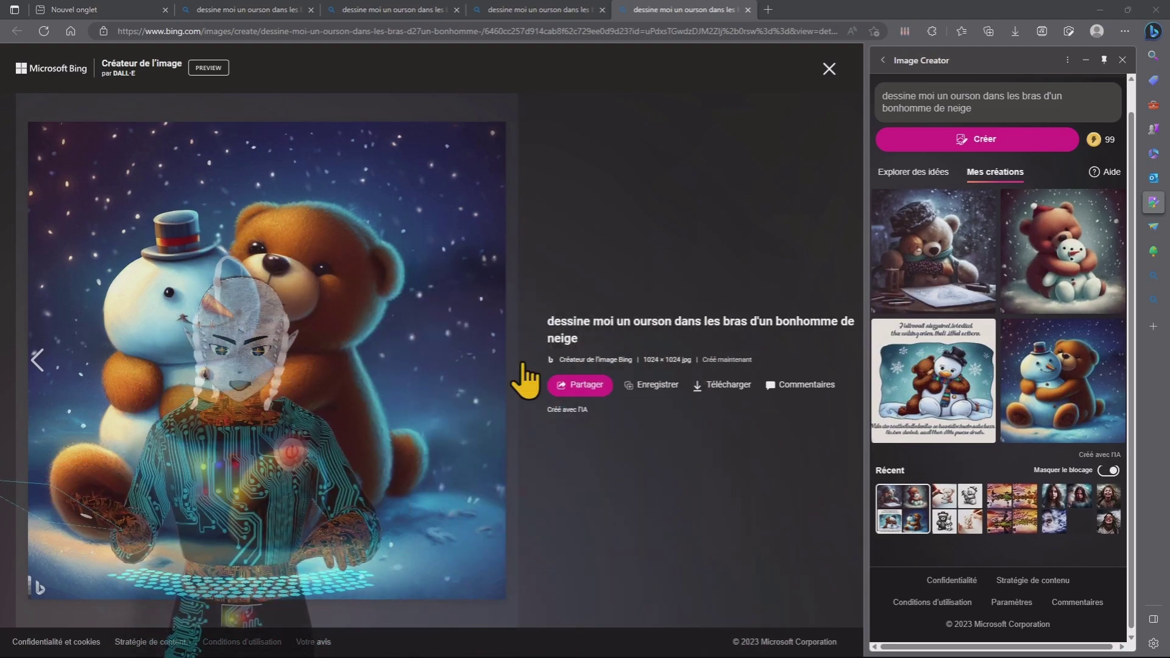
Step: Widen the Image Creator pane, look through the pencil-drawn teddy bear creation under Récent, and return to the current bear and snowman set
{"action": "left_click_drag", "start_coordinate": [864, 340], "coordinate": [439, 348]}
{"action": "scroll", "coordinate": [774, 289], "scroll_direction": "down", "scroll_amount": 6}
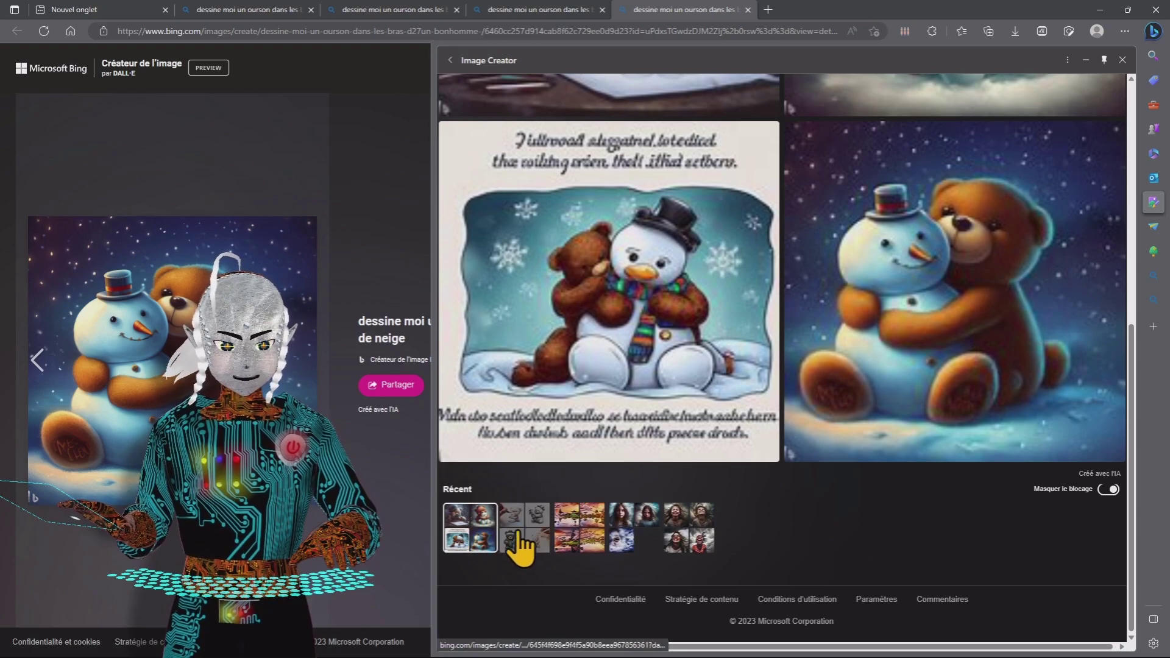
{"action": "left_click", "coordinate": [529, 541]}
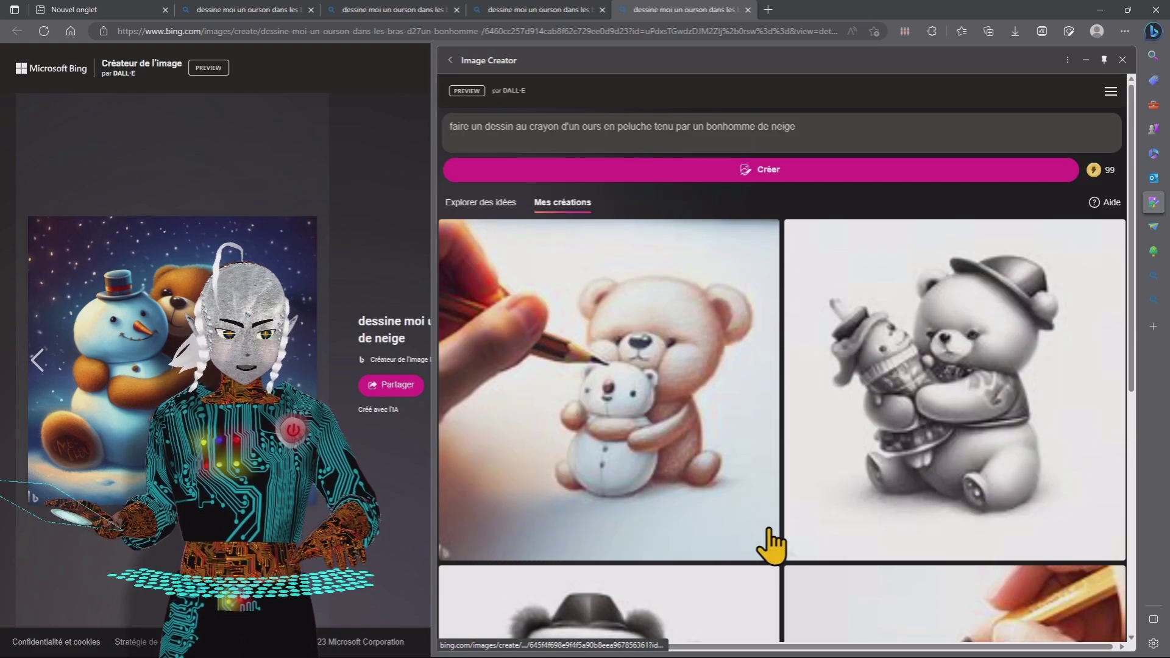
{"action": "scroll", "coordinate": [780, 511], "scroll_direction": "down", "scroll_amount": 6}
{"action": "scroll", "coordinate": [785, 503], "scroll_direction": "up", "scroll_amount": 6}
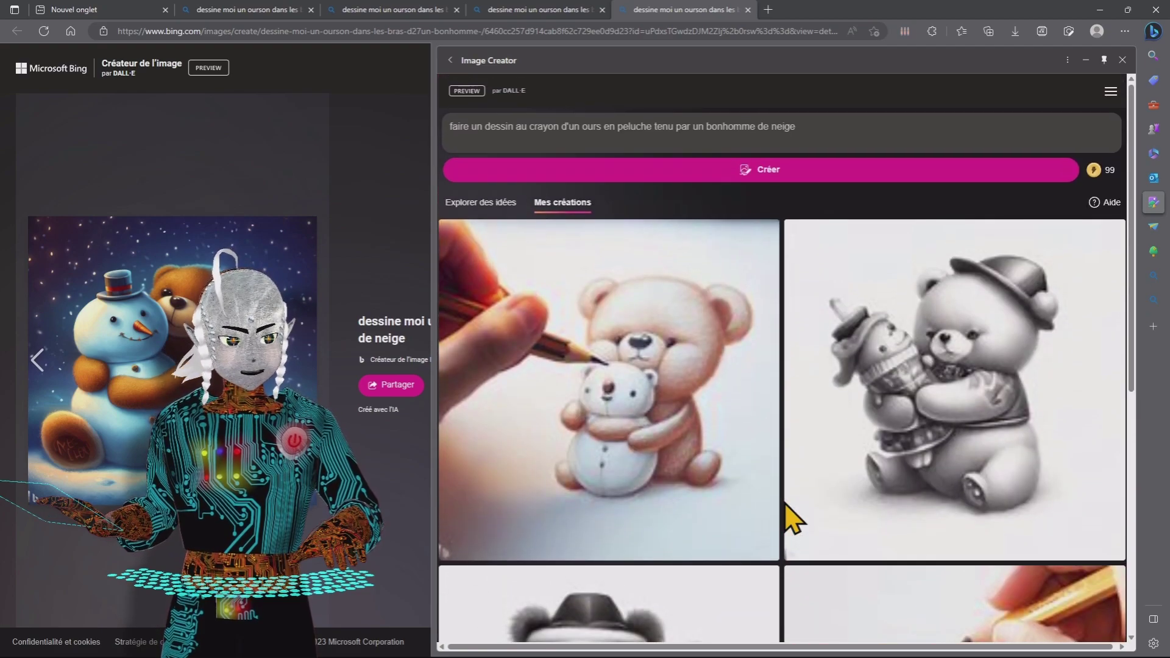
{"action": "left_click", "coordinate": [449, 61]}
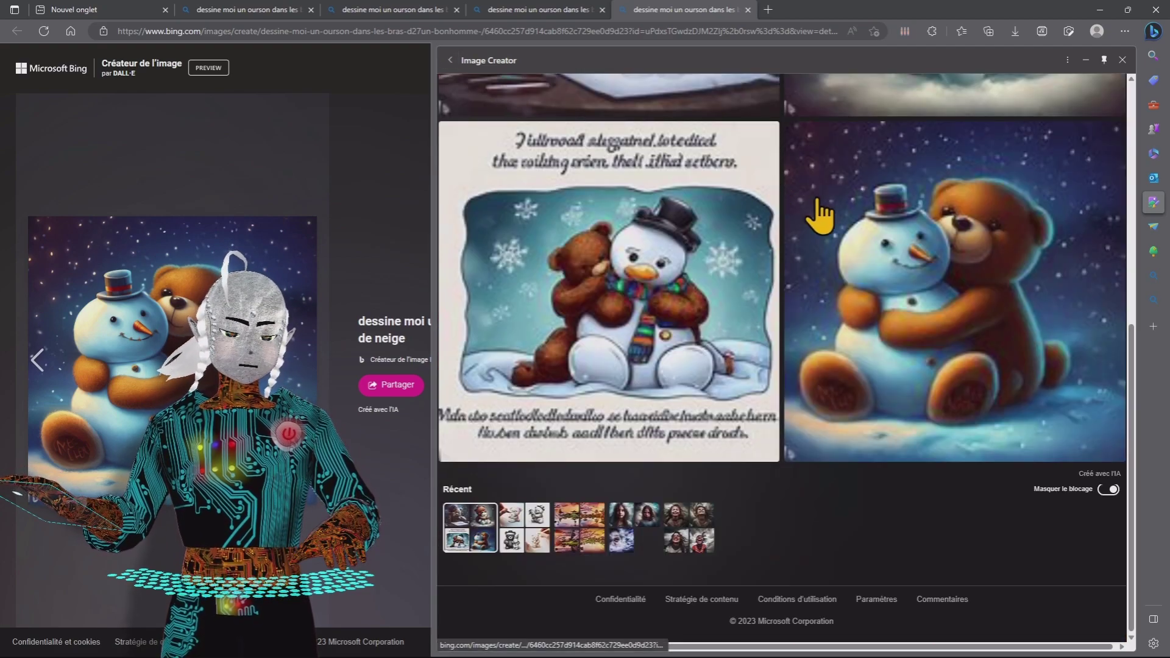
{"action": "scroll", "coordinate": [817, 200], "scroll_direction": "up", "scroll_amount": 7}
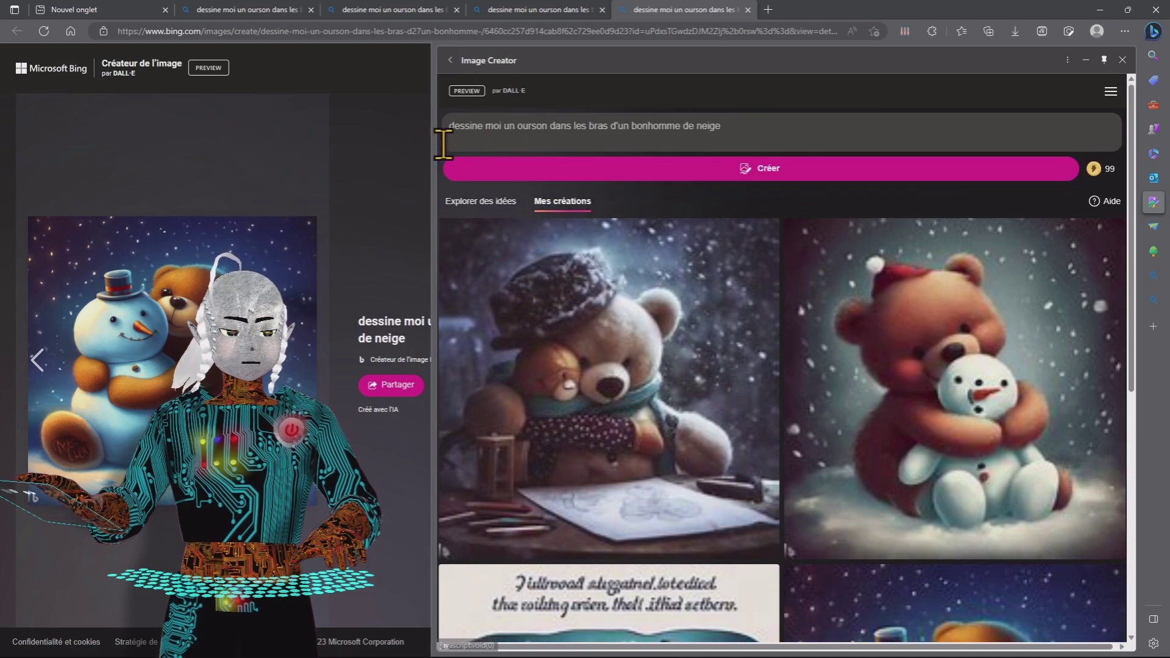
Step: Narrow the Image Creator pane, switch the sidebar to the Bing chat, and narrow the chat pane as well
{"action": "left_click_drag", "start_coordinate": [436, 149], "coordinate": [888, 149]}
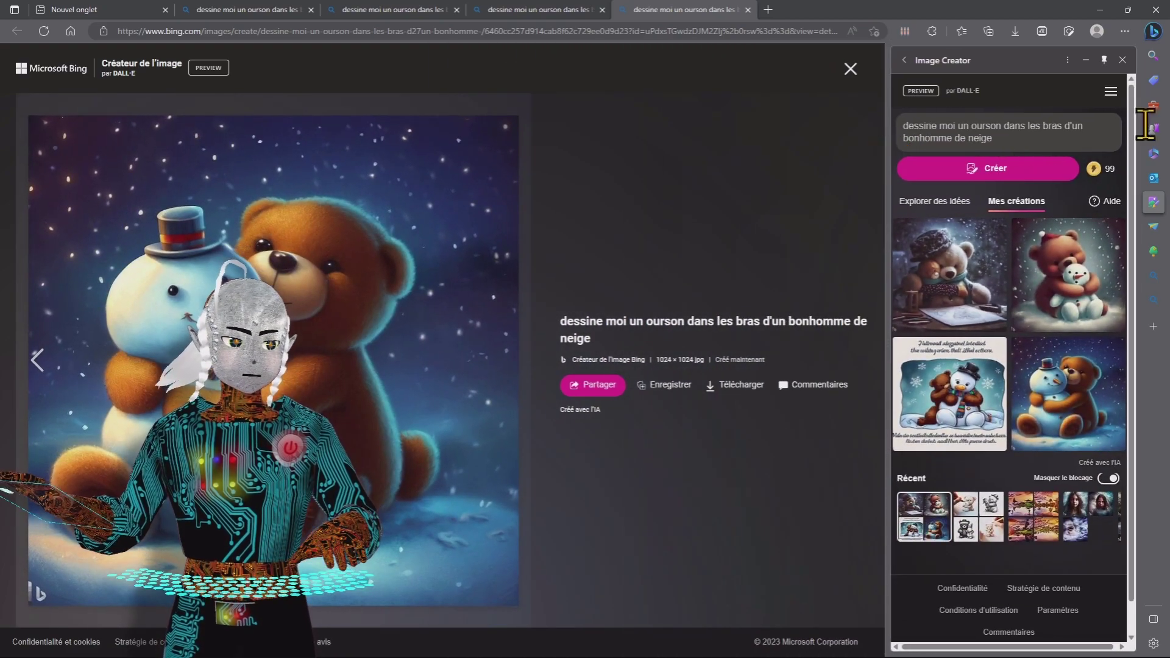
{"action": "left_click", "coordinate": [1153, 31]}
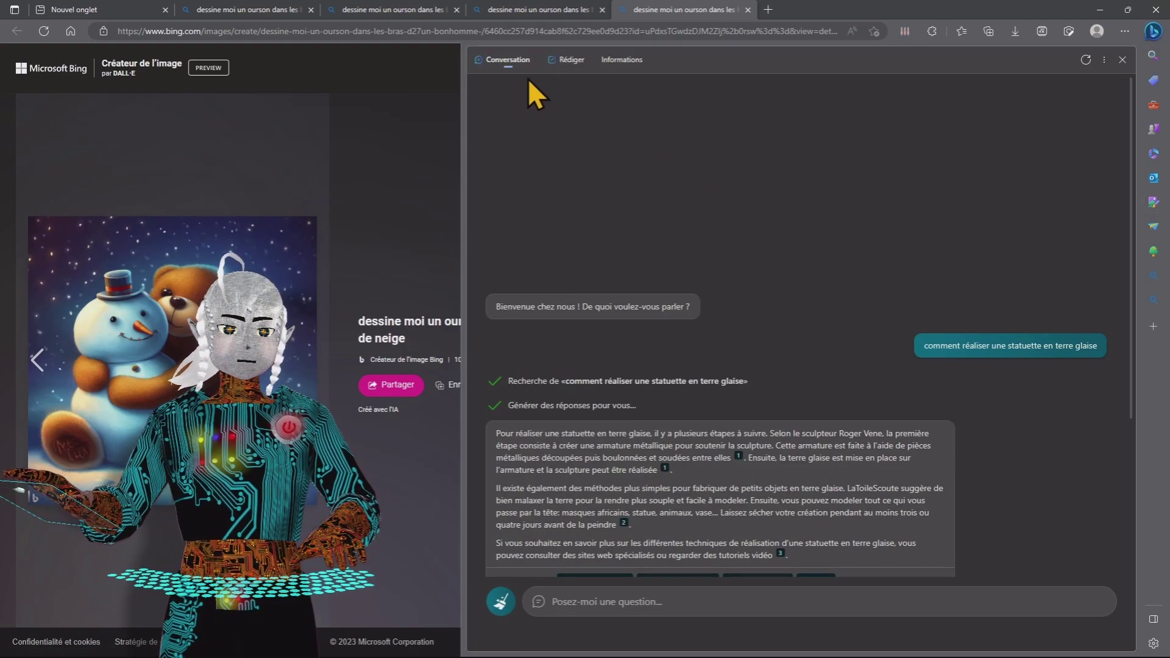
{"action": "left_click_drag", "start_coordinate": [462, 150], "coordinate": [845, 162]}
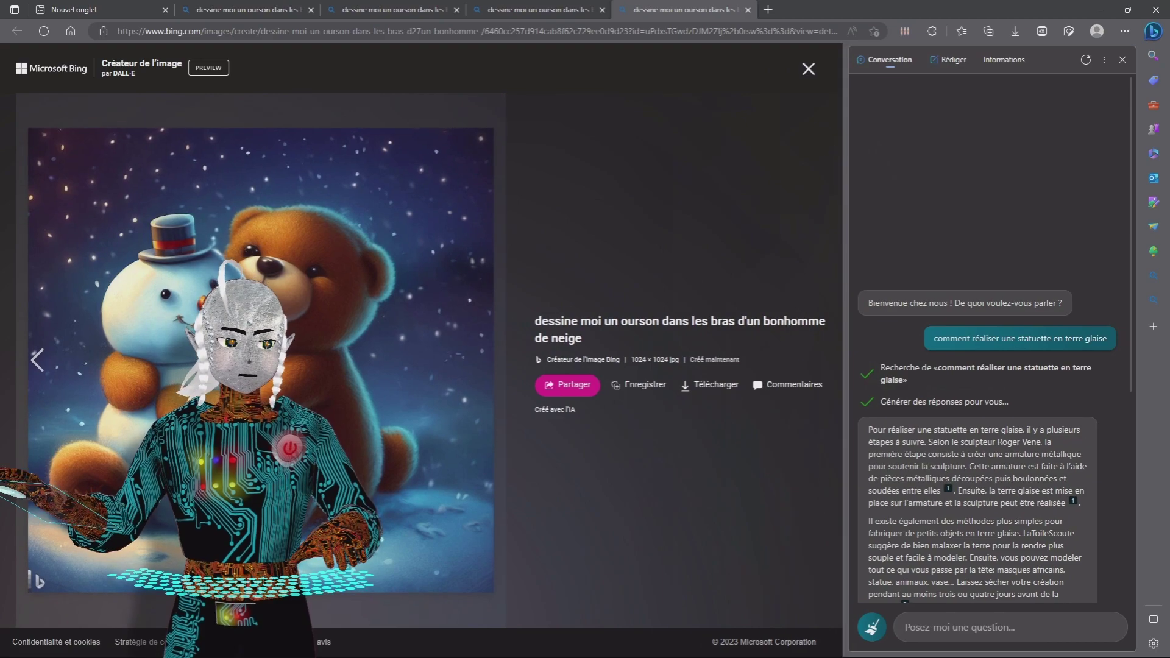
Step: Reopen Image Creator, browse the sample images in Explorer des idées, and go back to Mes créations
{"action": "left_click", "coordinate": [1153, 203]}
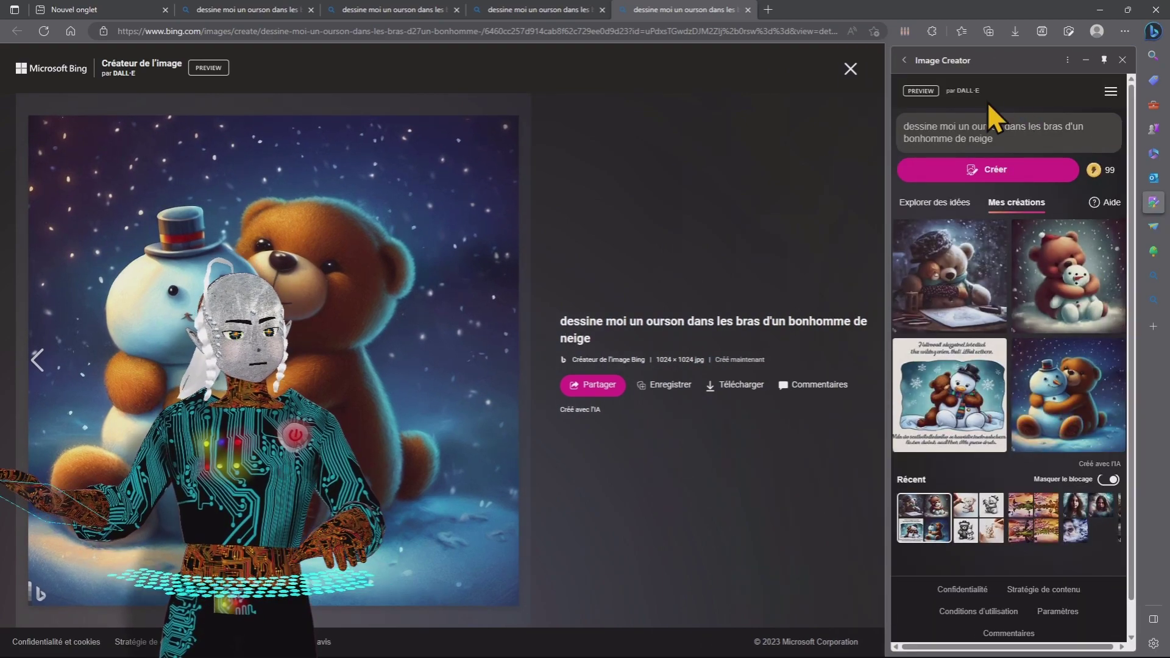
{"action": "left_click", "coordinate": [938, 204]}
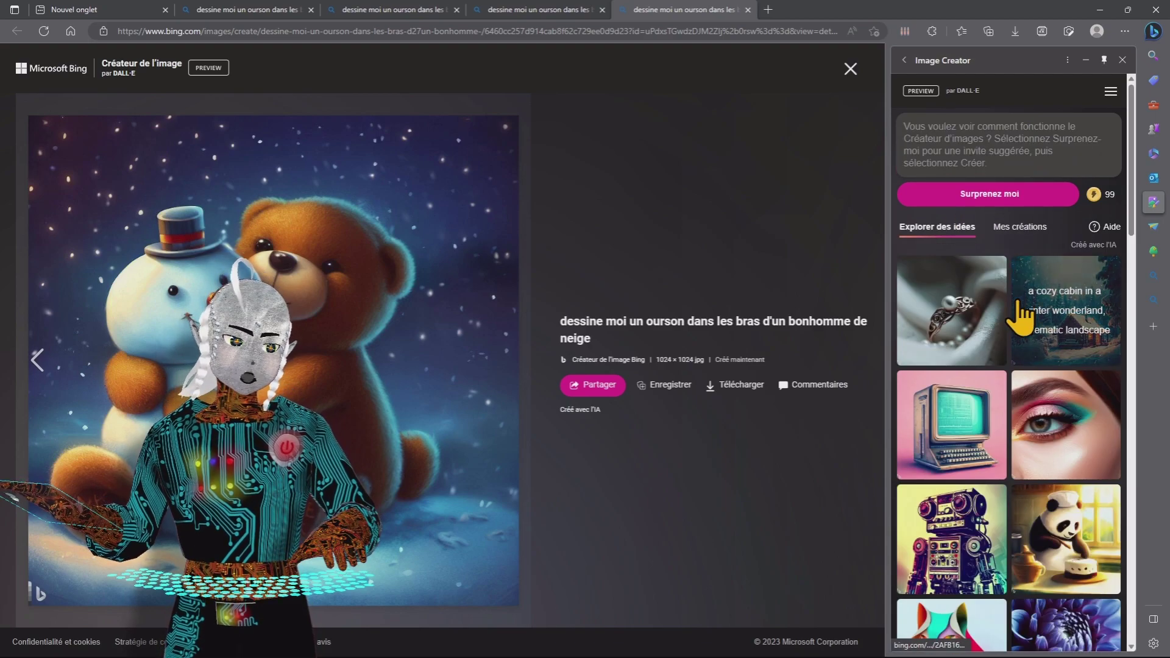
{"action": "scroll", "coordinate": [1030, 366], "scroll_direction": "down", "scroll_amount": 15}
{"action": "scroll", "coordinate": [1043, 369], "scroll_direction": "up", "scroll_amount": 15}
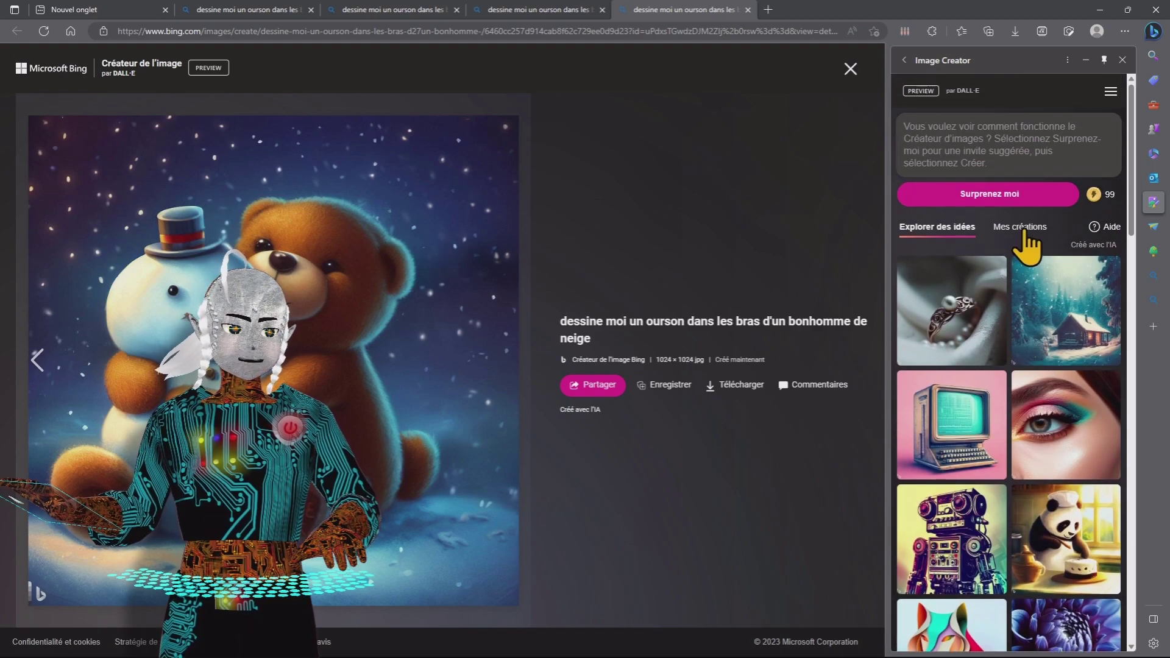
{"action": "left_click", "coordinate": [1021, 228]}
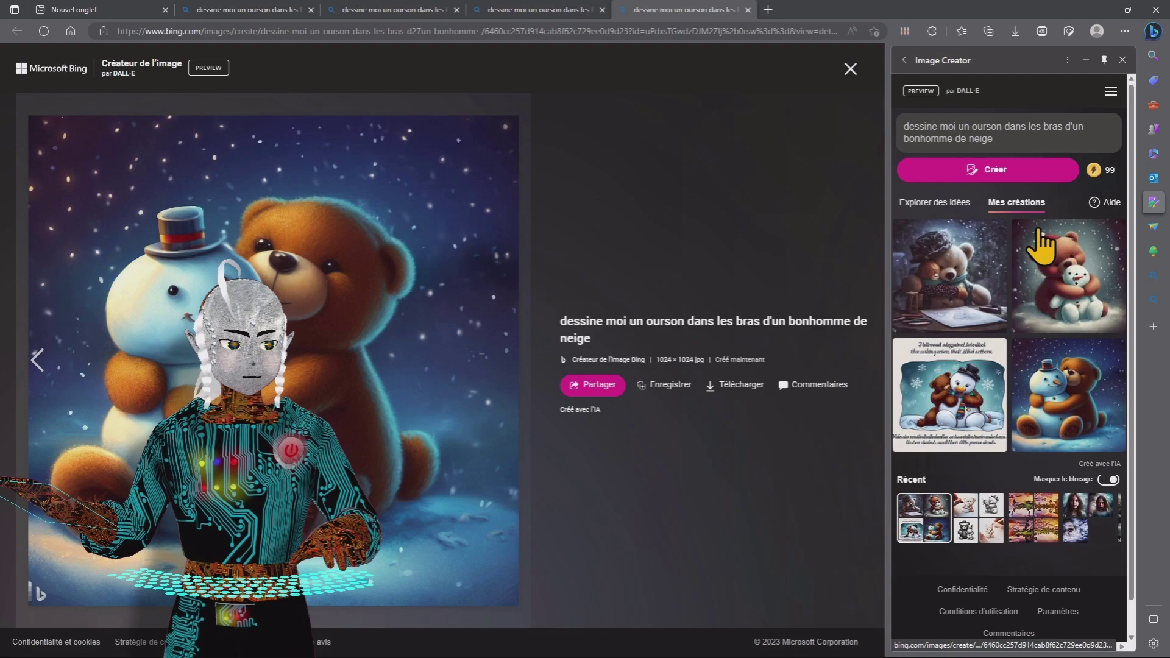
{"action": "mouse_move", "coordinate": [1097, 171]}
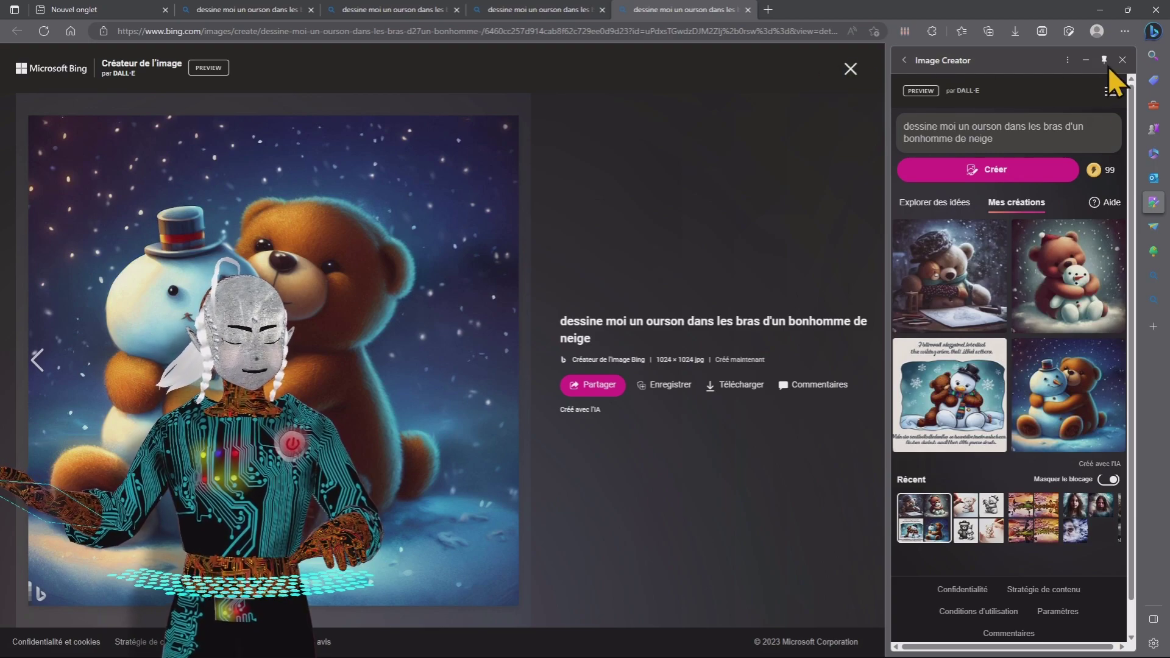
{"action": "left_click", "coordinate": [1122, 60]}
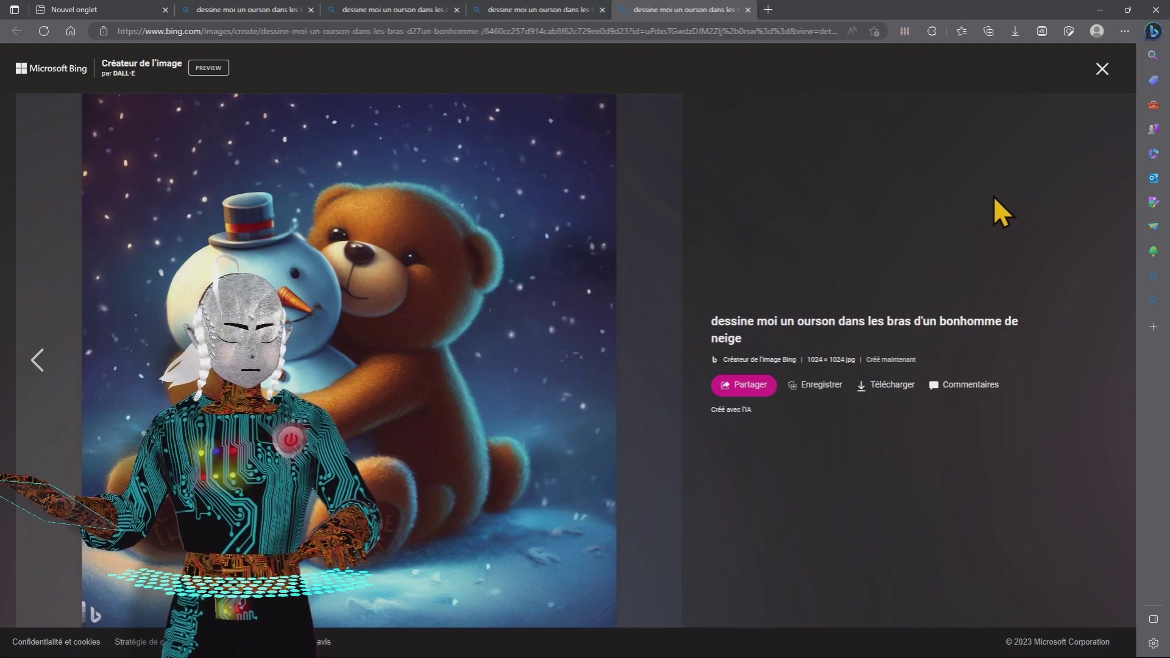
{"action": "left_click", "coordinate": [646, 32]}
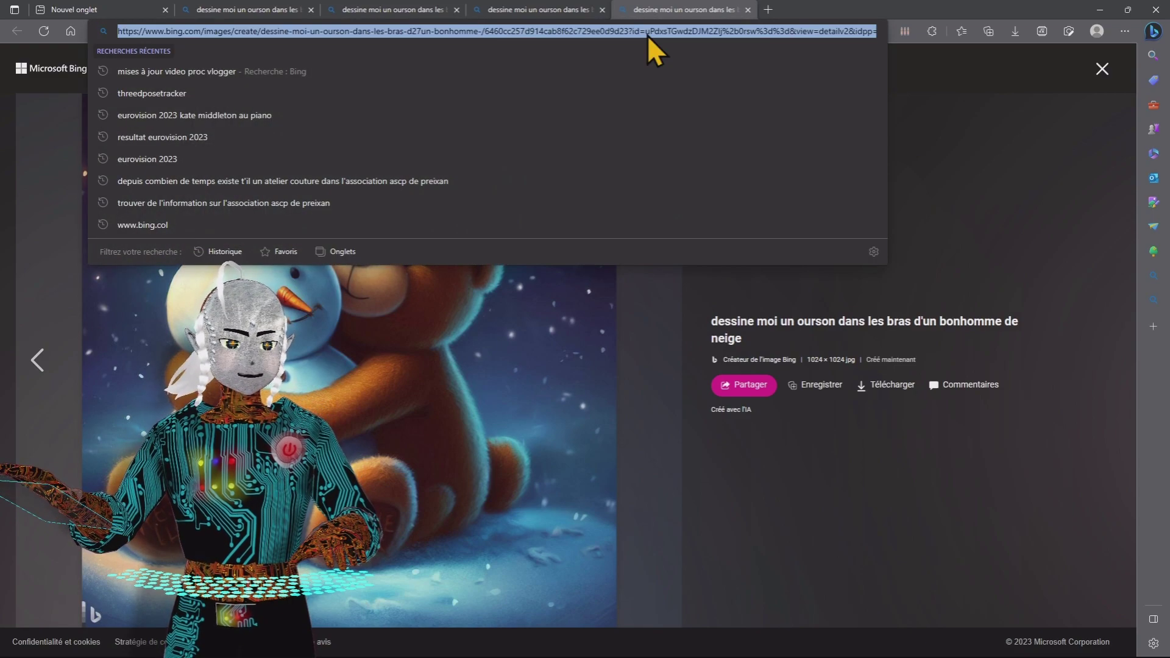
{"action": "type", "text": "www."}
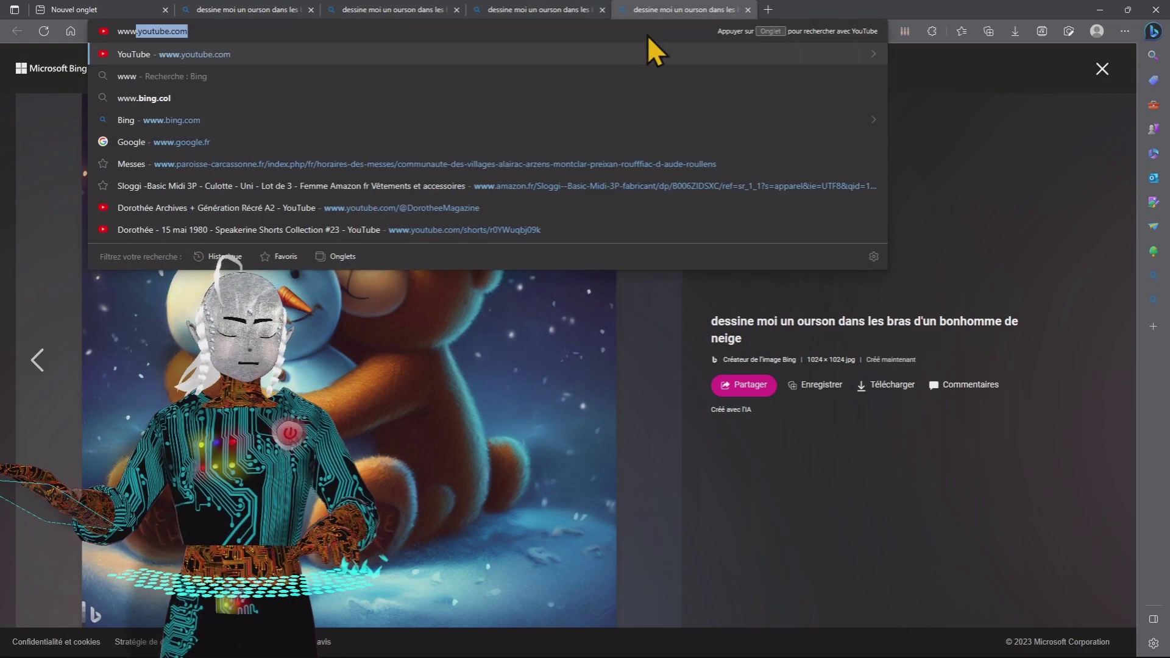
{"action": "type", "text": "bing"}
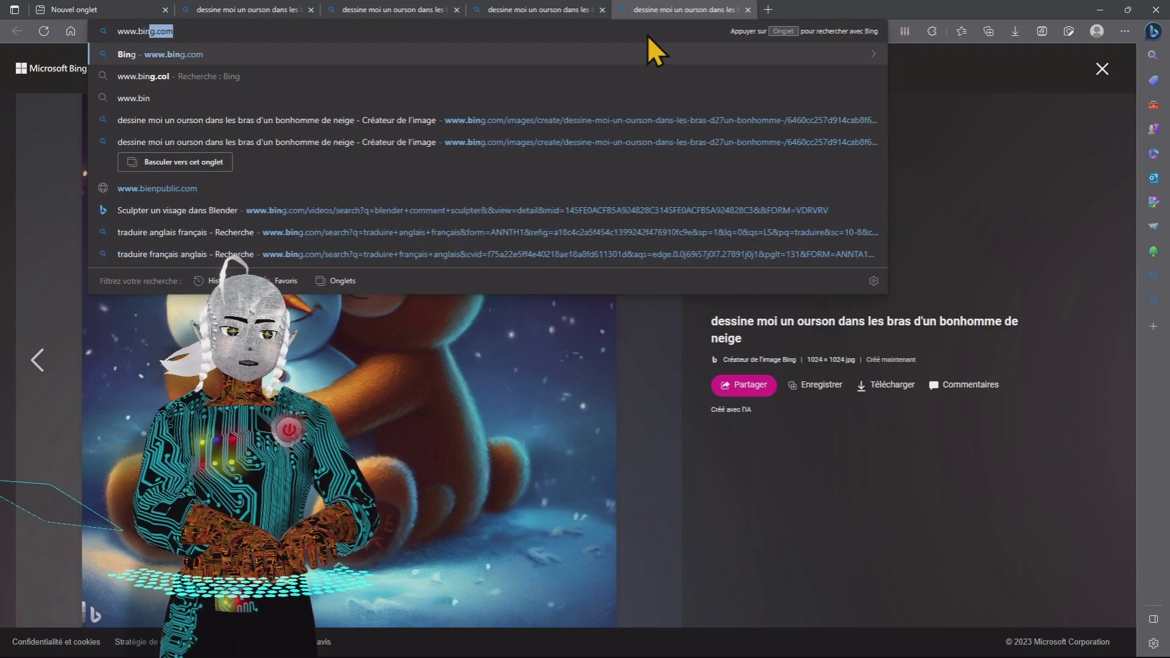
{"action": "key", "text": "Return"}
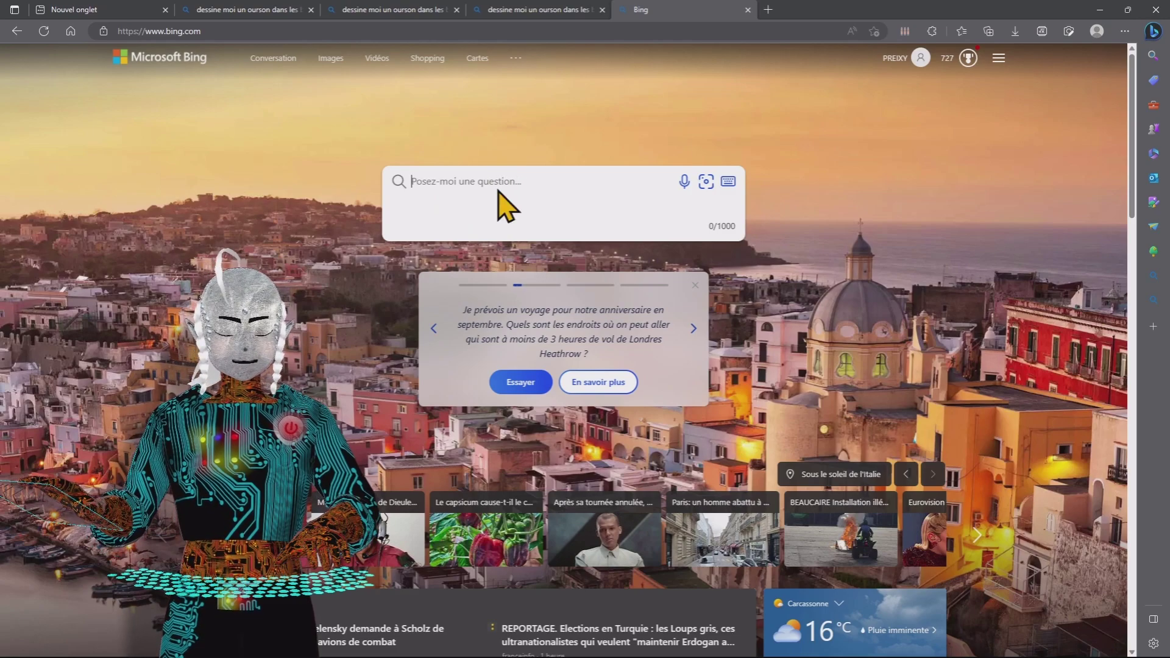
Step: Show and close the sidebar's Bing chat, and search from the Bing home page for "comment réaliser une figurine en terre glaise"
{"action": "left_click", "coordinate": [1154, 32]}
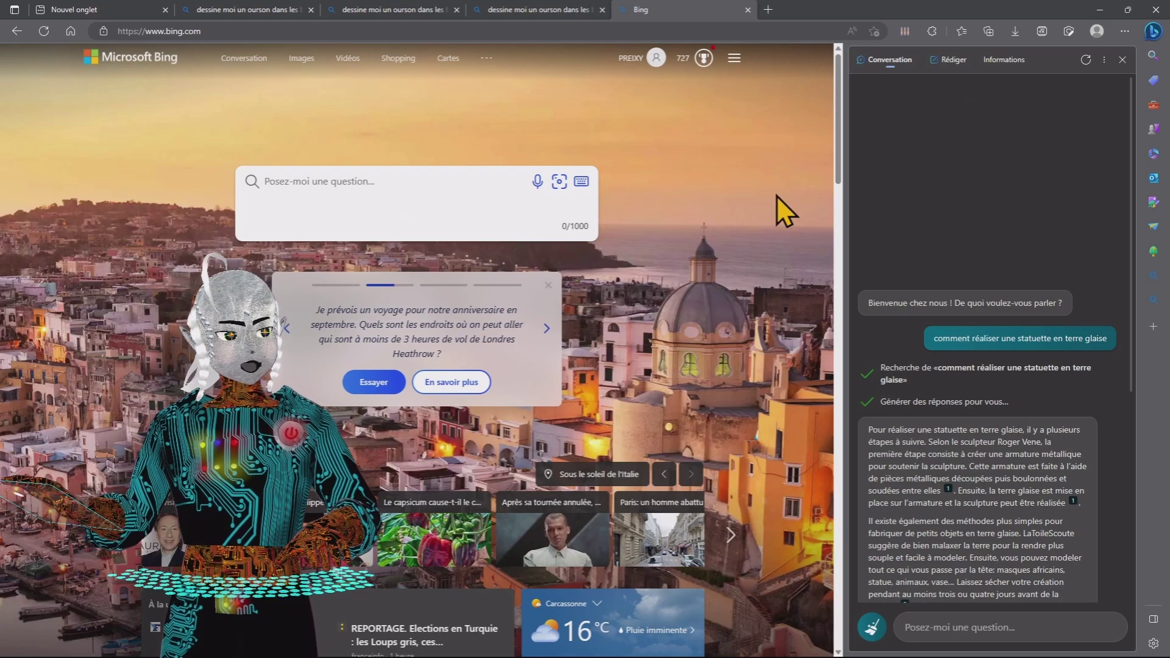
{"action": "left_click", "coordinate": [1122, 56]}
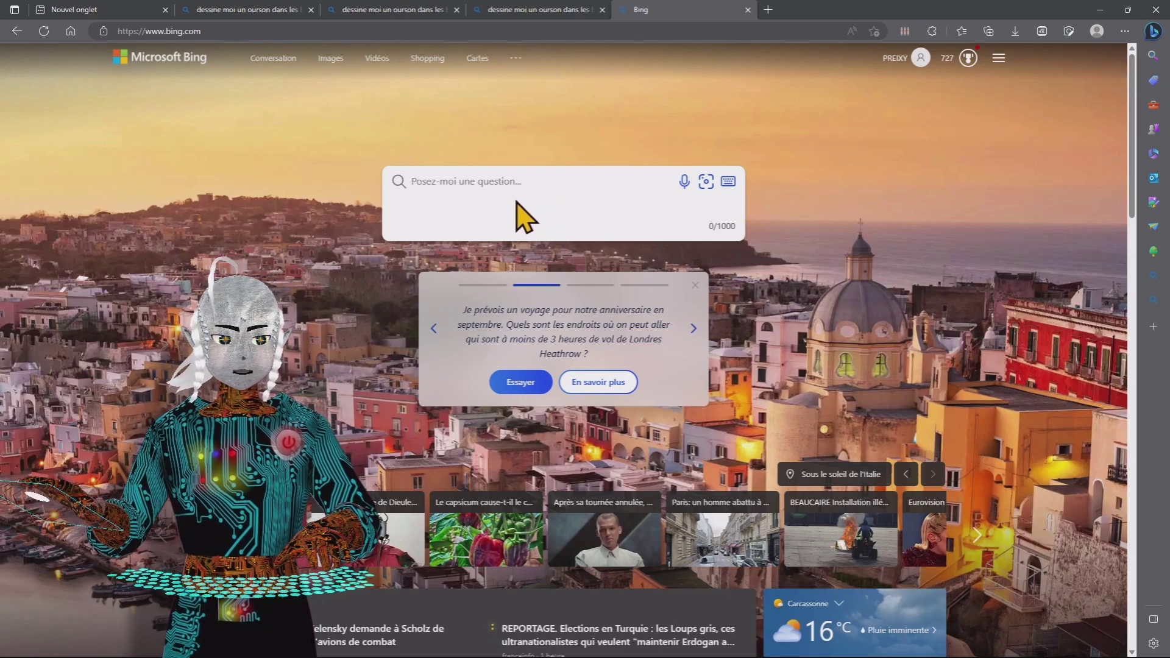
{"action": "type", "text": "commeent"}
{"action": "key", "text": "BackSpace"}
{"action": "key", "text": "BackSpace"}
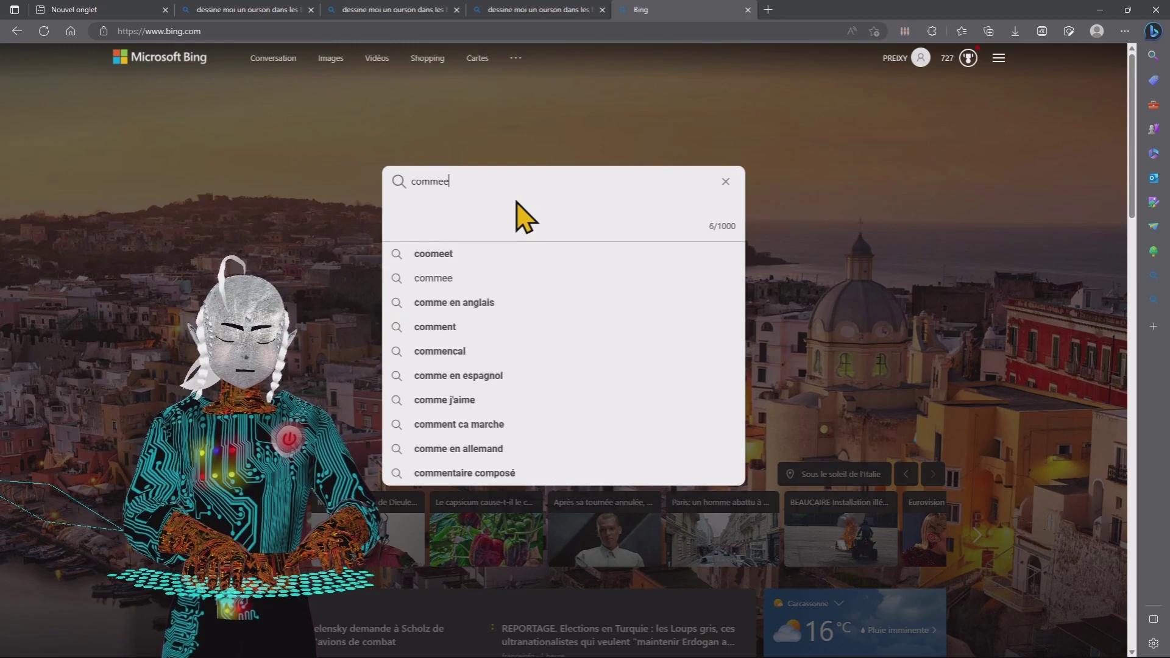
{"action": "key", "text": "BackSpace"}
{"action": "type", "text": "nt"}
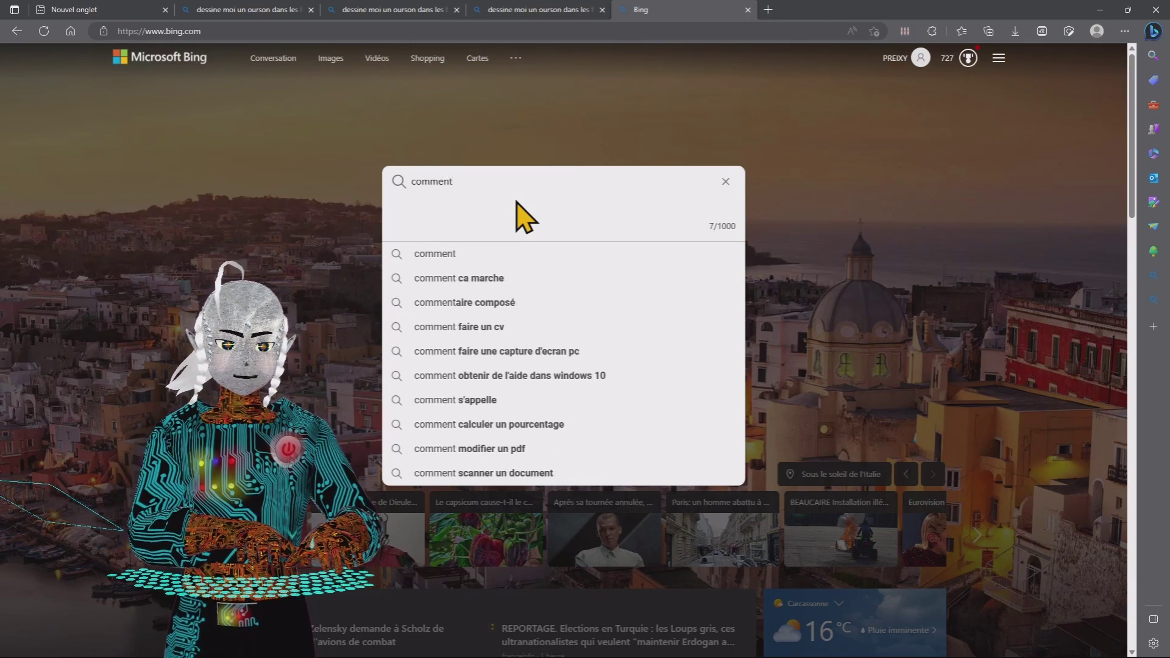
{"action": "type", "text": " ré"}
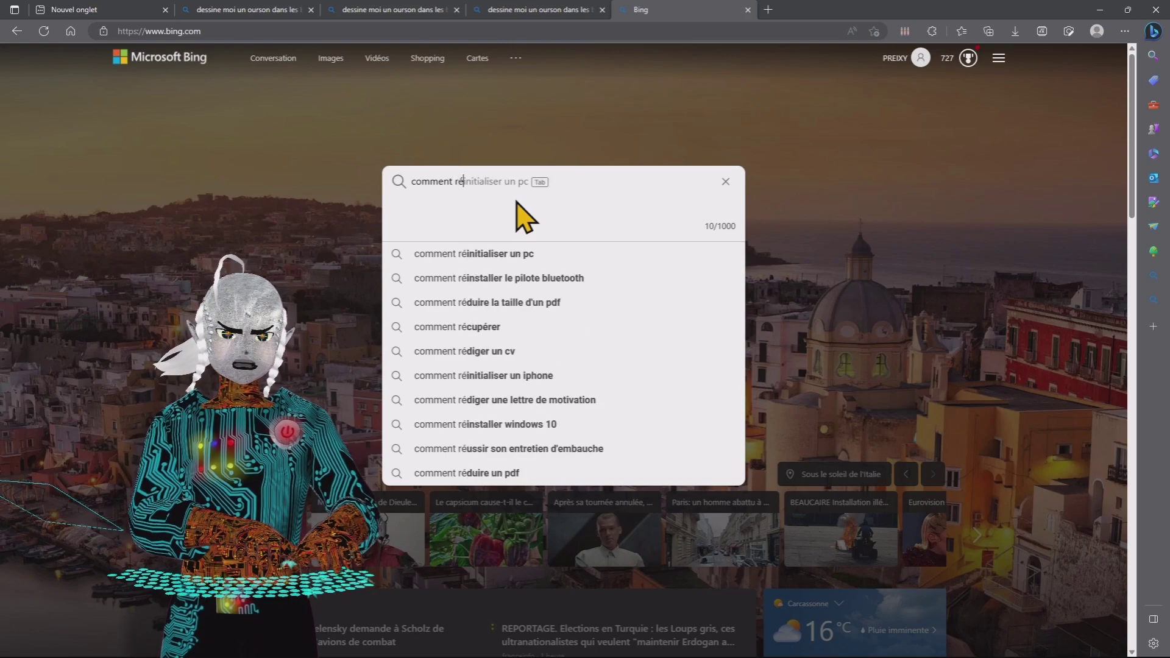
{"action": "type", "text": "aliser u"}
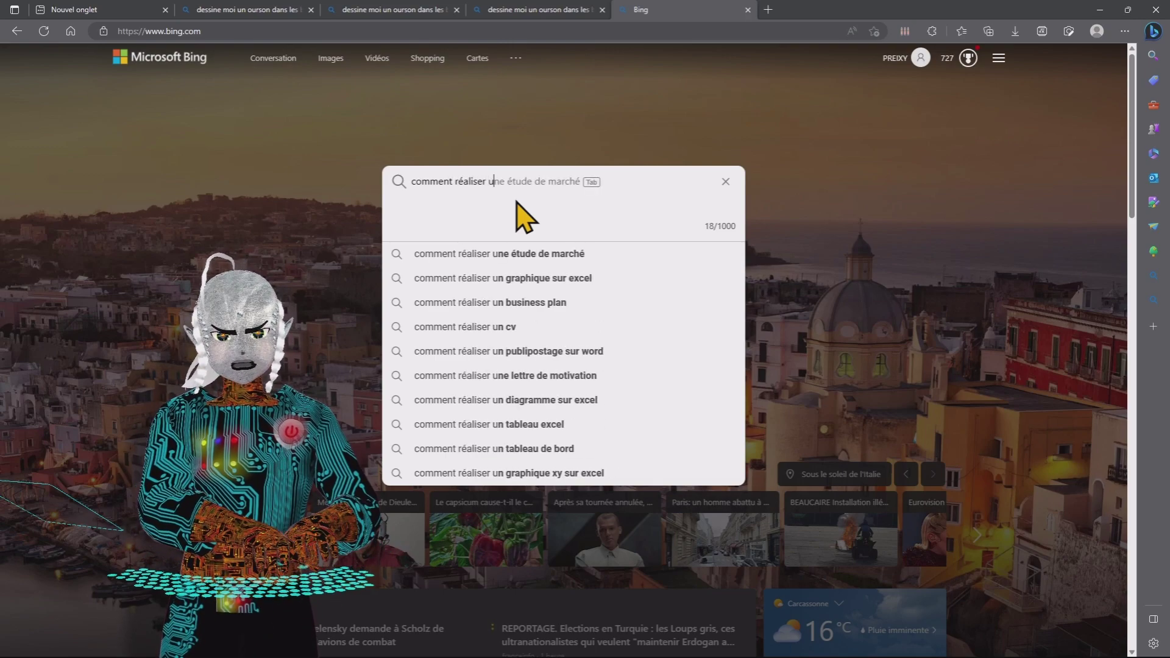
{"action": "type", "text": "ne figur"}
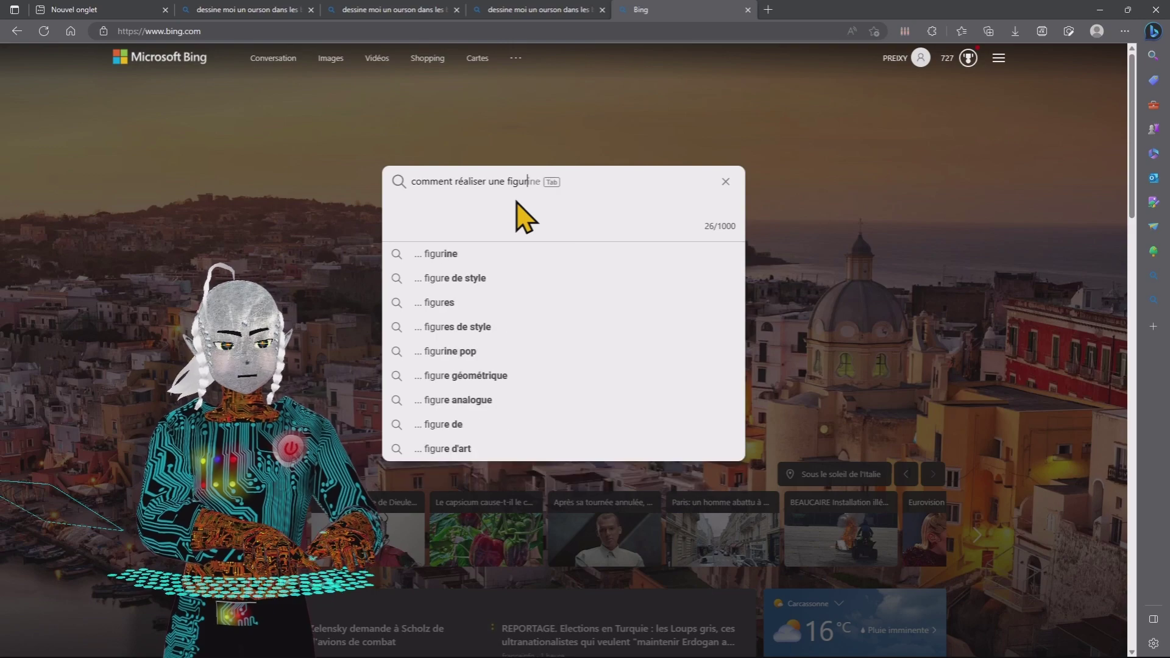
{"action": "type", "text": "ine en terre "}
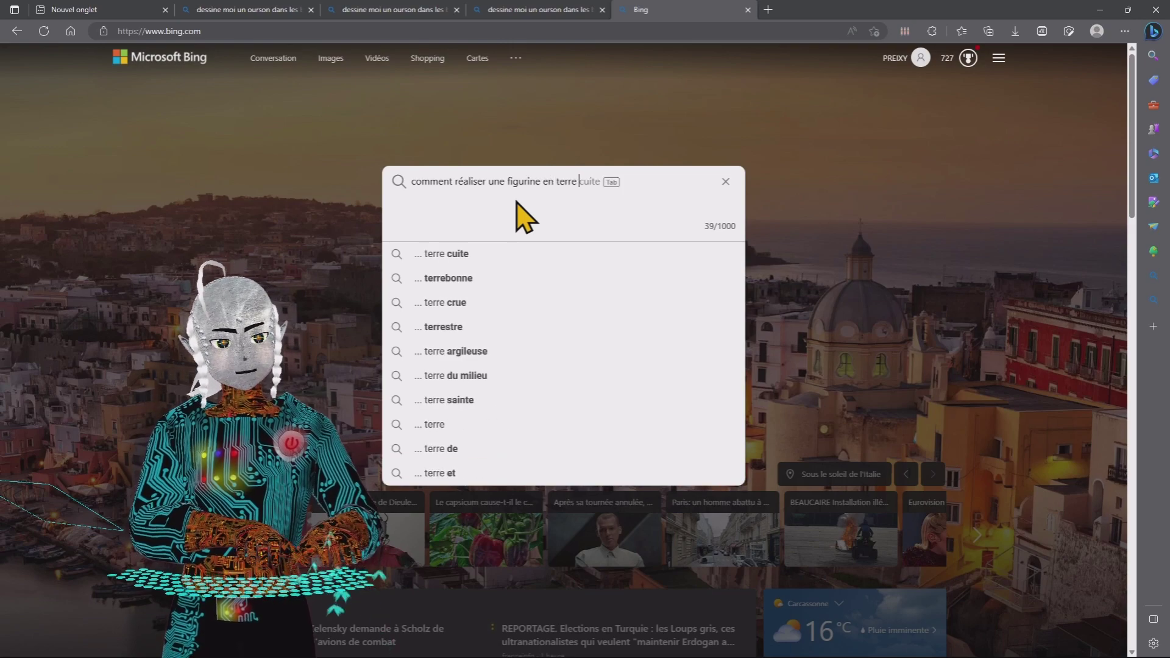
{"action": "type", "text": "glaise"}
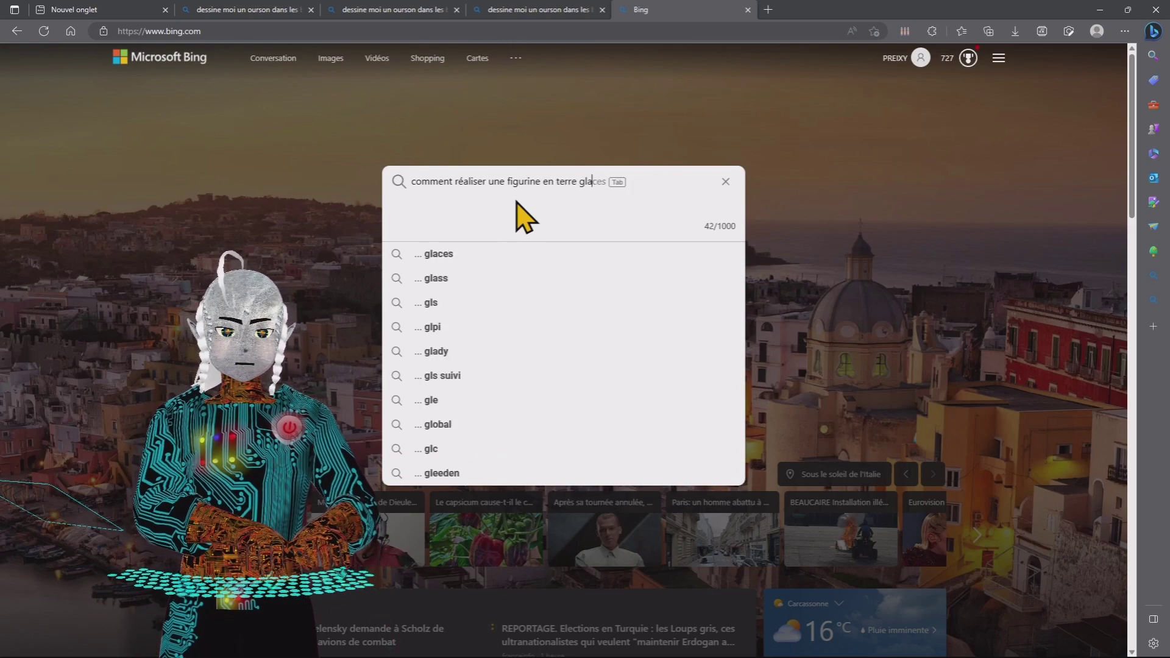
{"action": "key", "text": "Return"}
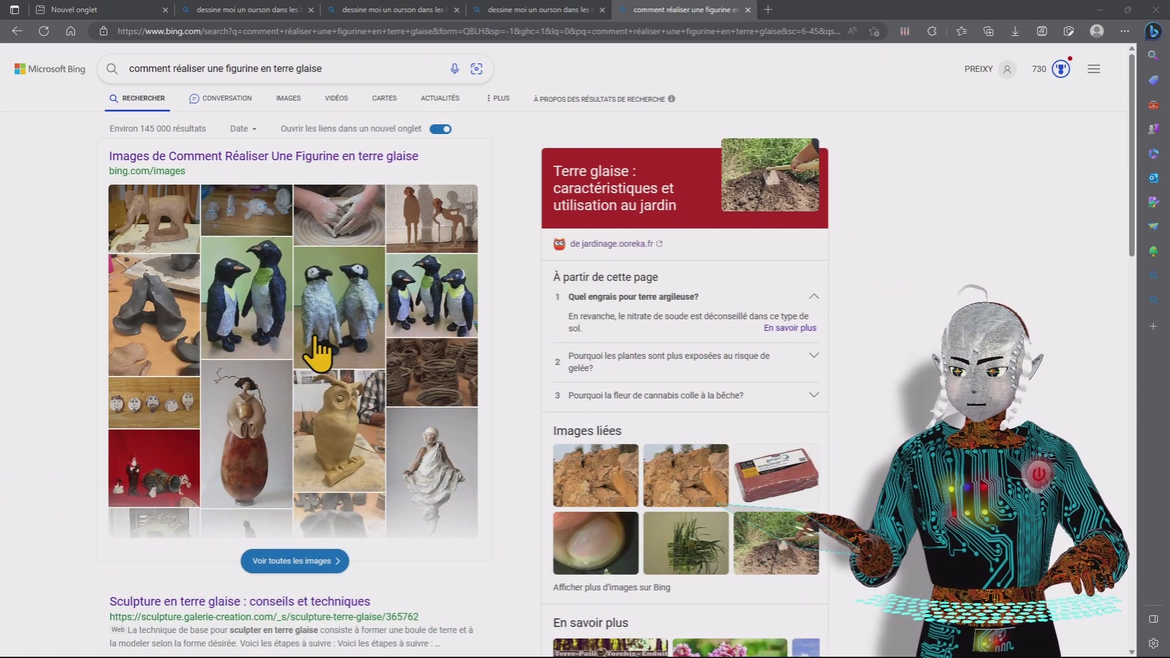
Step: Look through the web results, submit the same query to Bing's Conversation mode, and briefly show the sidebar chat for comparison
{"action": "scroll", "coordinate": [319, 353], "scroll_direction": "down", "scroll_amount": 10}
{"action": "scroll", "coordinate": [353, 395], "scroll_direction": "down", "scroll_amount": 7}
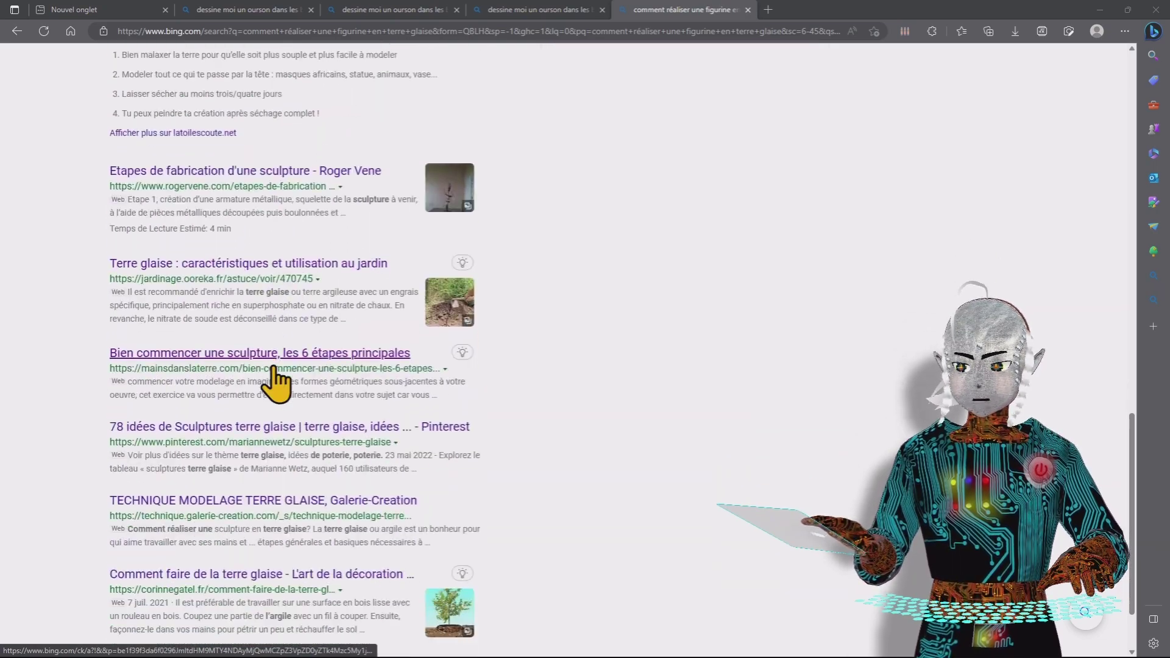
{"action": "scroll", "coordinate": [268, 344], "scroll_direction": "up", "scroll_amount": 6}
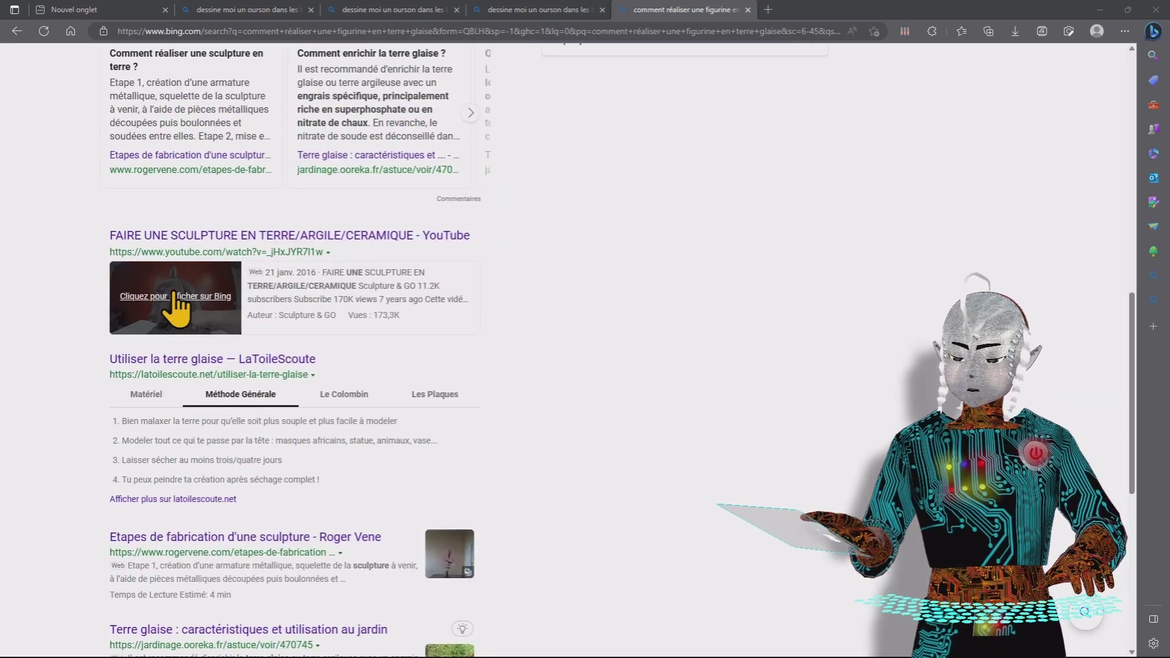
{"action": "scroll", "coordinate": [207, 323], "scroll_direction": "up", "scroll_amount": 12}
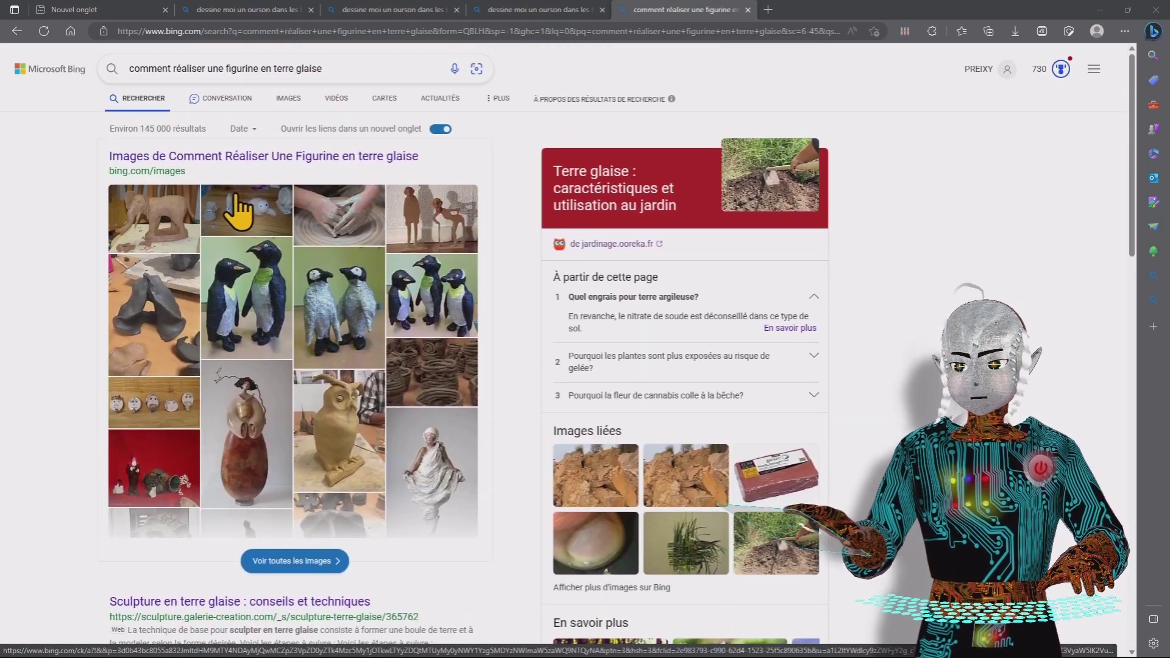
{"action": "left_click", "coordinate": [223, 101]}
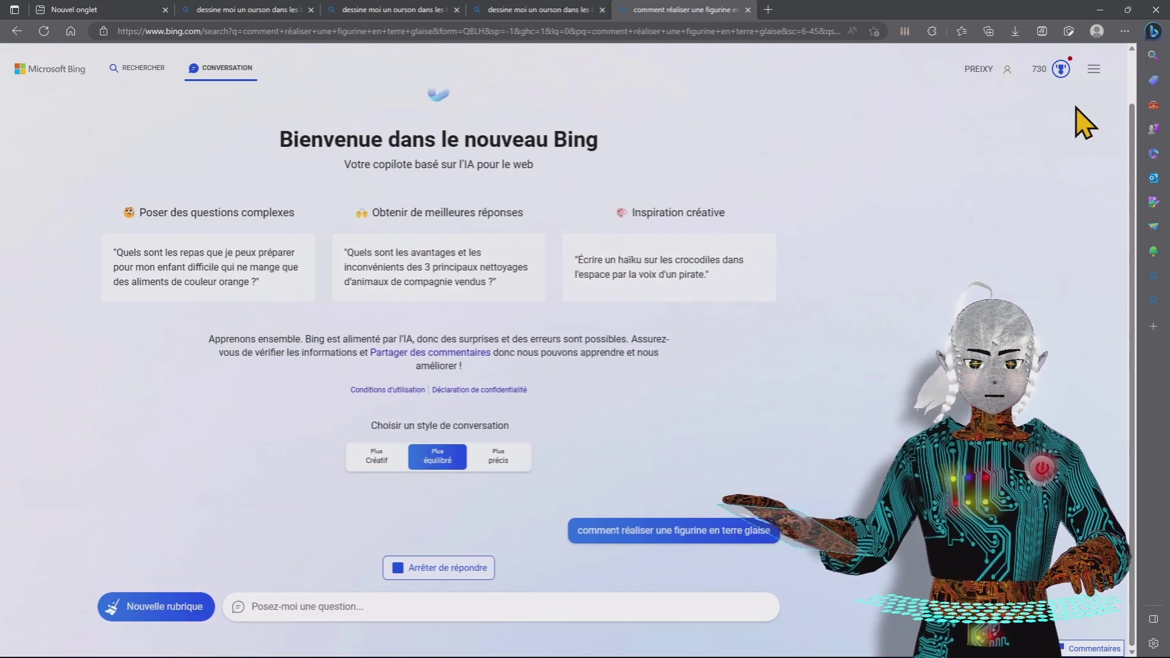
{"action": "left_click", "coordinate": [1153, 31]}
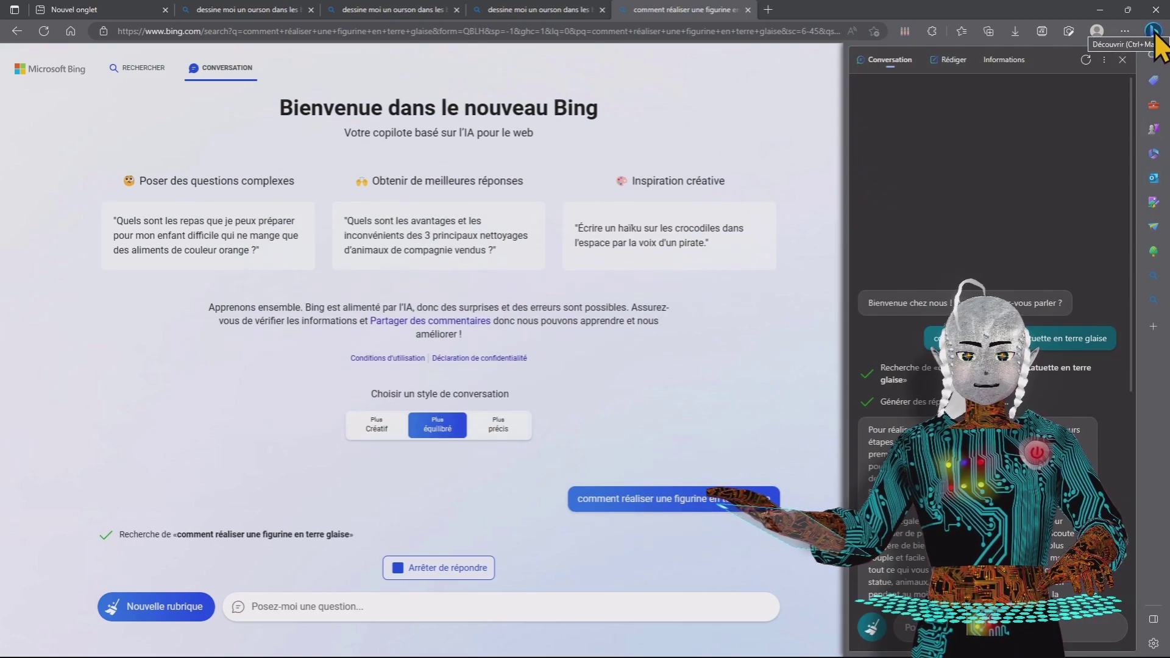
{"action": "key", "text": "ctrl+shift+period"}
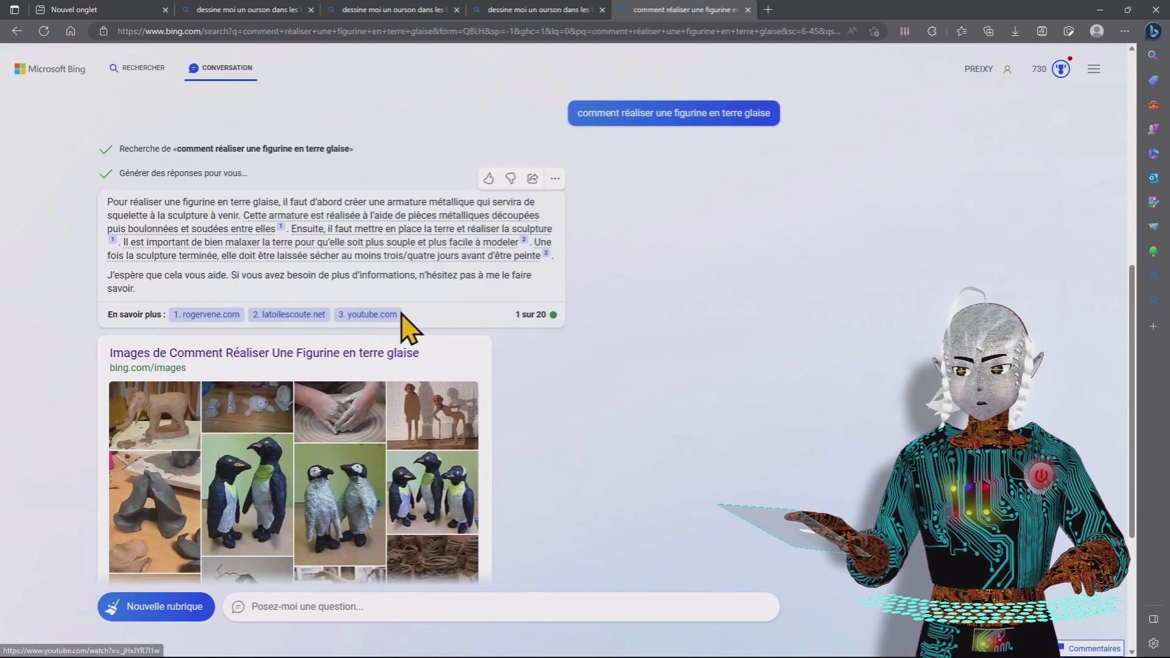
Step: Open the latoilescoute.net source cited in the chat answer and look through its clay modelling instructions
{"action": "left_click", "coordinate": [291, 314]}
{"action": "scroll", "coordinate": [574, 281], "scroll_direction": "down", "scroll_amount": 10}
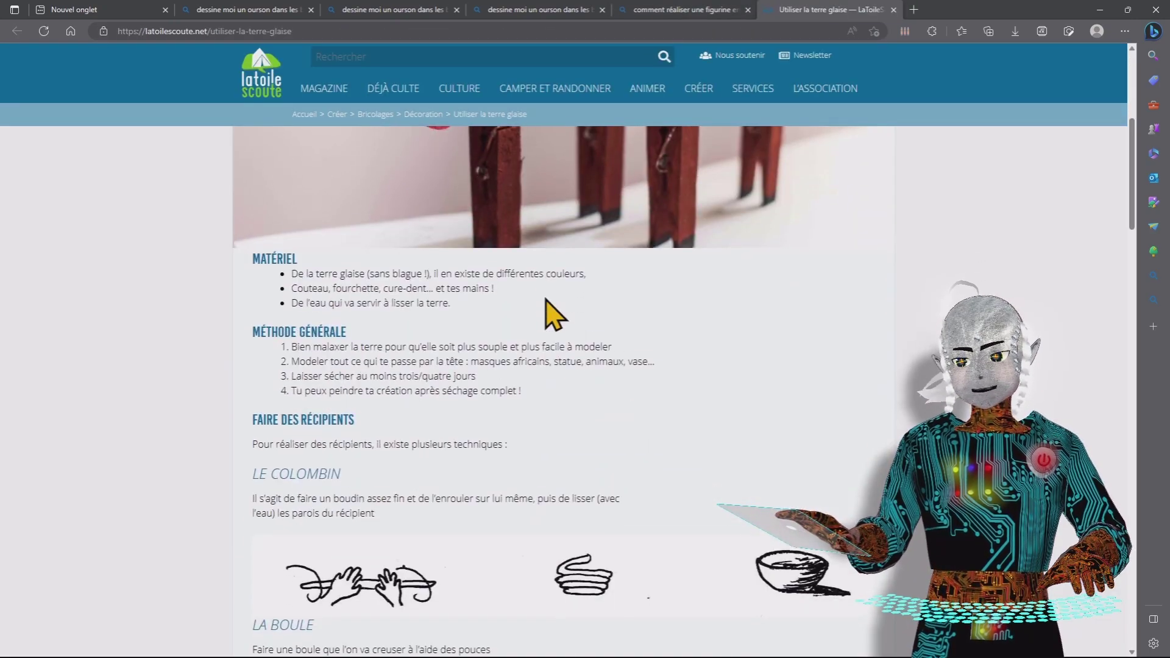
{"action": "scroll", "coordinate": [545, 317], "scroll_direction": "down", "scroll_amount": 4}
{"action": "scroll", "coordinate": [546, 317], "scroll_direction": "up", "scroll_amount": 15}
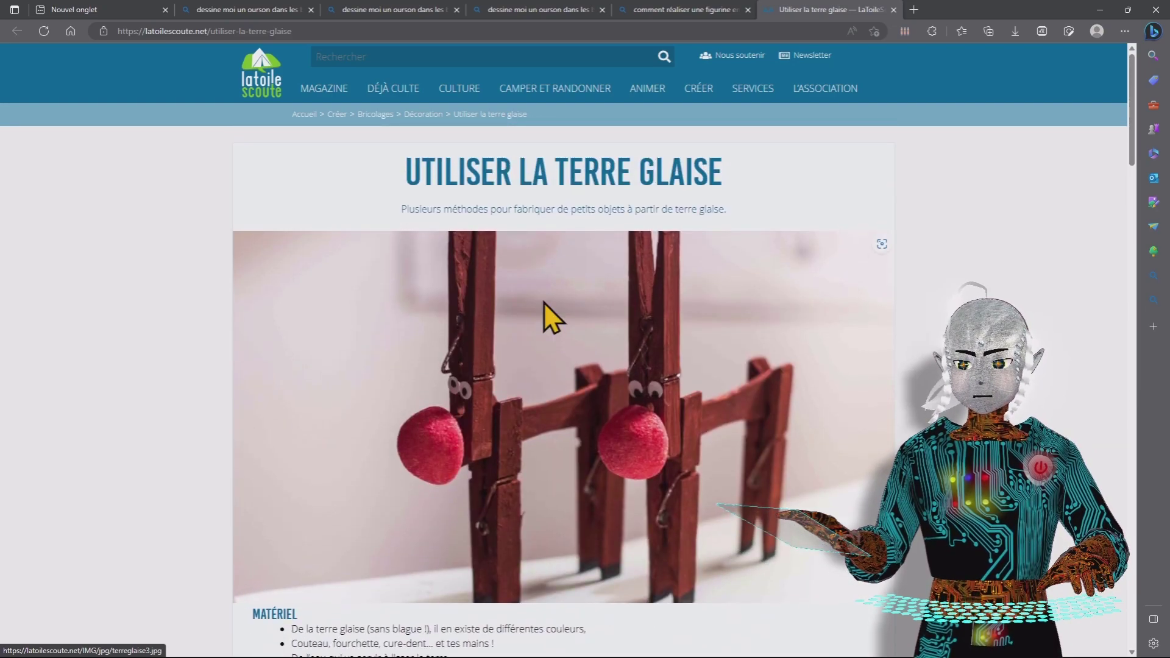